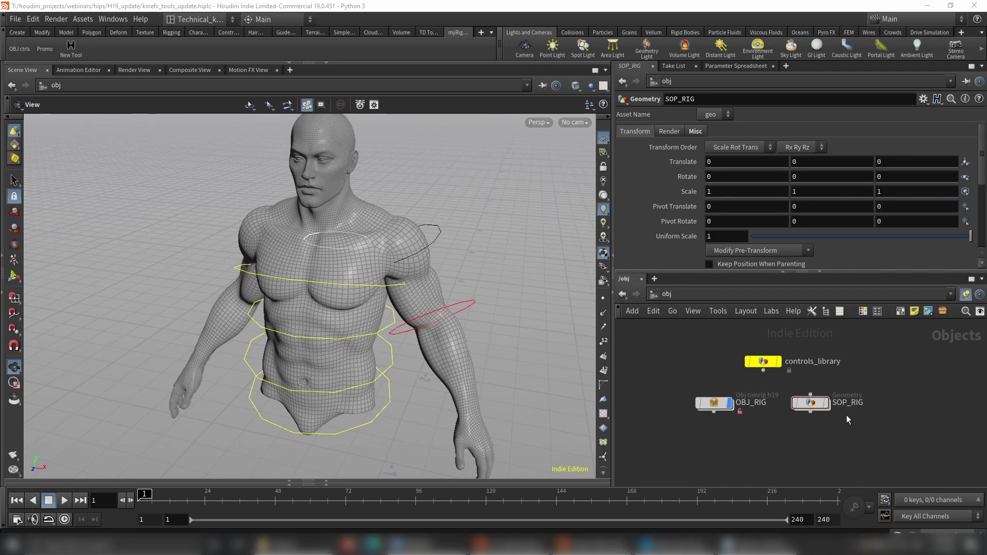
mouse_move(819, 409)
left_click(818, 452)
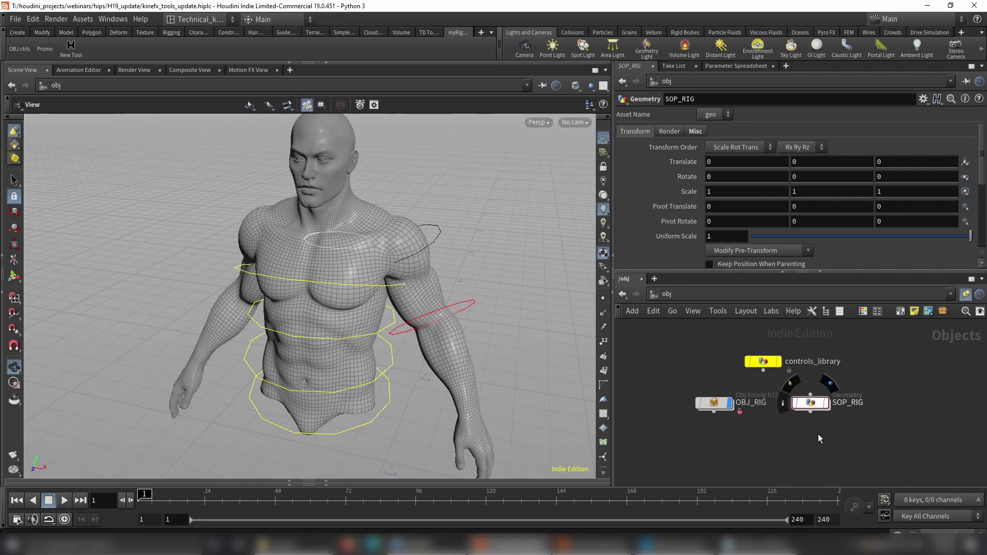
middle_click_drag(435, 335, 428, 328)
right_click_drag(429, 327, 450, 346)
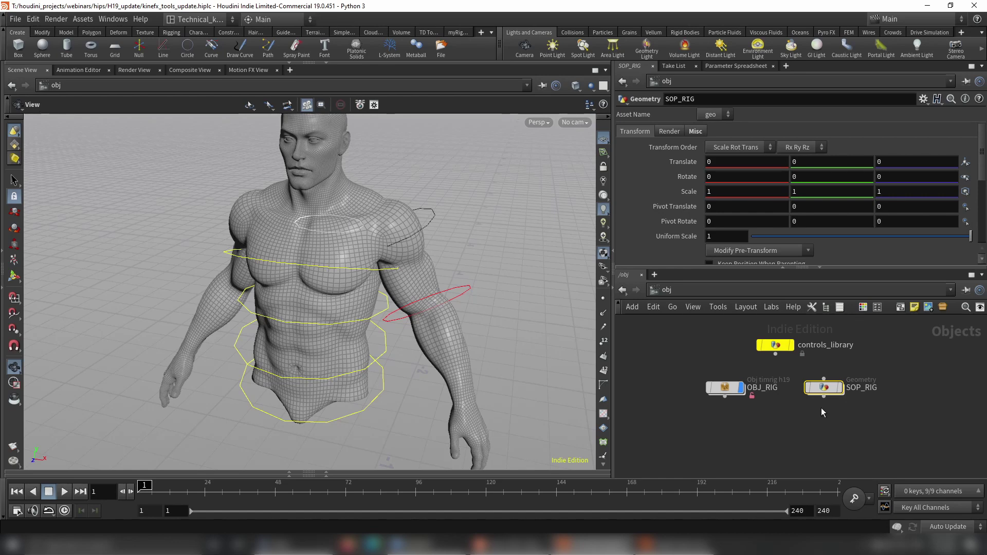
Go inside the SOP_RIG geometry node and enter its subnet1 network.
mouse_move(829, 393)
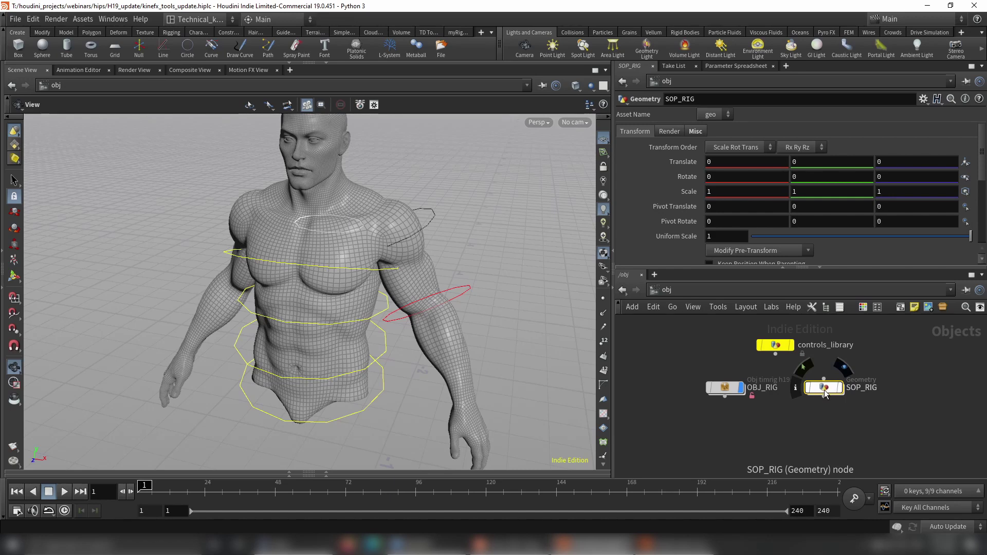
double_click(825, 393)
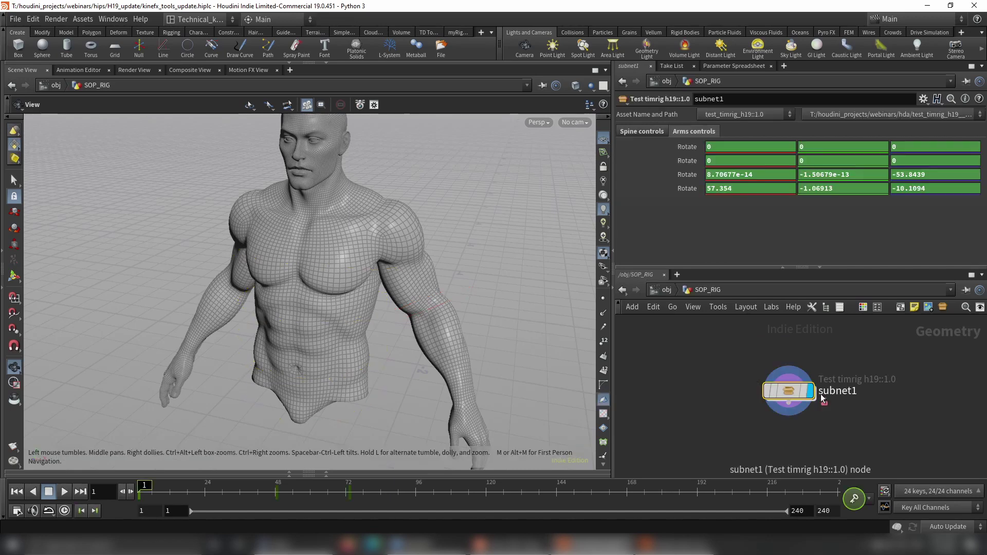
double_click(790, 392)
middle_click_drag(799, 349, 887, 321)
scroll(792, 429, "up", 3)
scroll(908, 402, "down", 4)
scroll(857, 379, "up", 3)
middle_click_drag(856, 381, 854, 417)
scroll(761, 385, "up", 4)
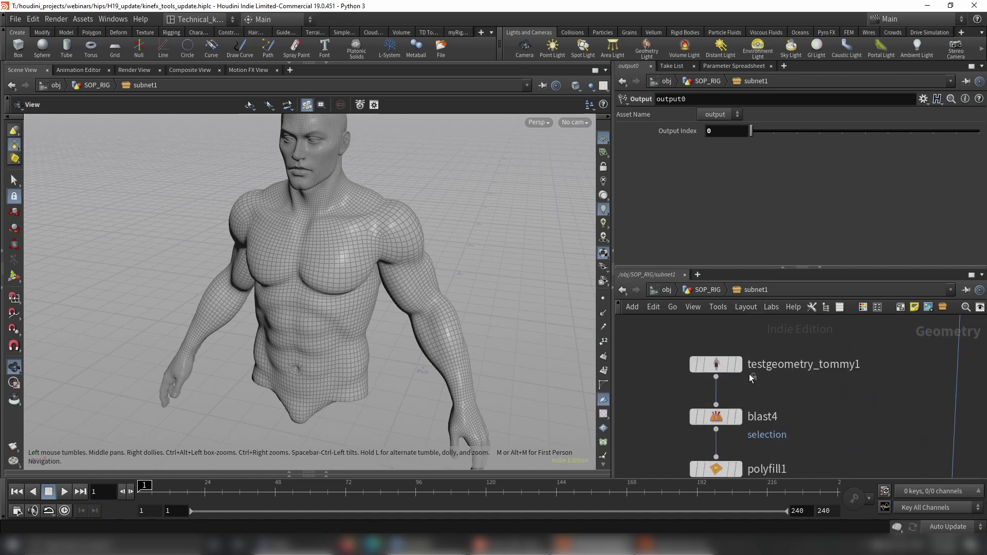
Display the testgeometry_tommy1, blast4 and polyfill1 nodes in turn to review how the torso mesh is prepared.
left_click(738, 369)
middle_click_drag(826, 430, 813, 363)
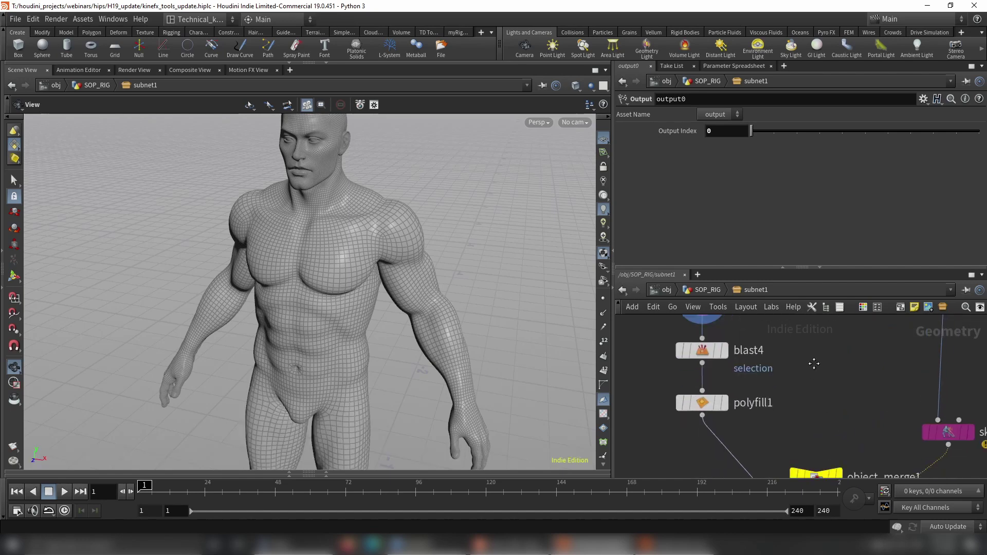
left_click(726, 348)
middle_click_drag(827, 398, 836, 343)
left_click(735, 353)
left_click_drag(517, 349, 464, 311)
right_click_drag(464, 312, 396, 318)
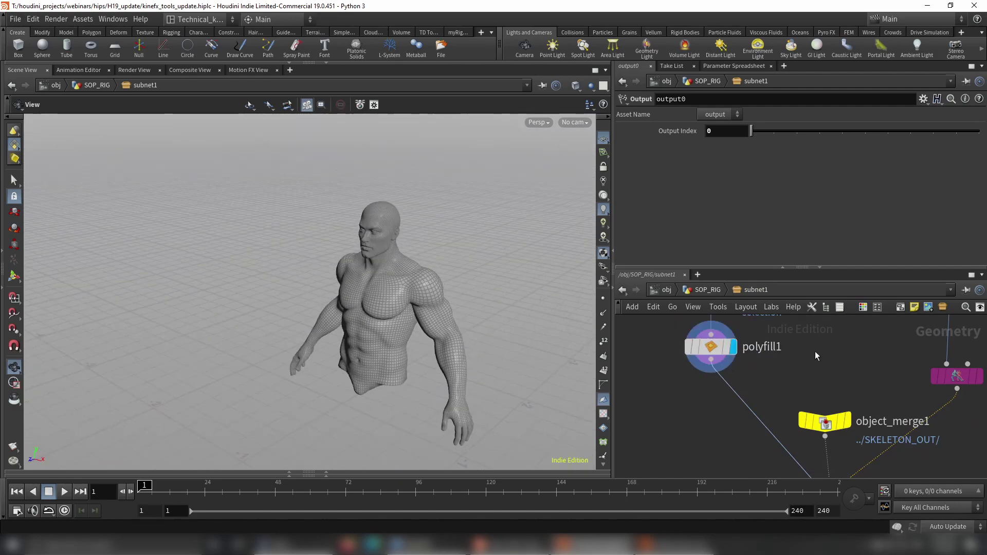
Display the skeleton node and its skeletonmirror1 node to view the original and mirrored joints.
middle_click_drag(836, 330, 777, 463)
scroll(808, 349, "down", 5)
middle_click_drag(793, 380, 725, 498)
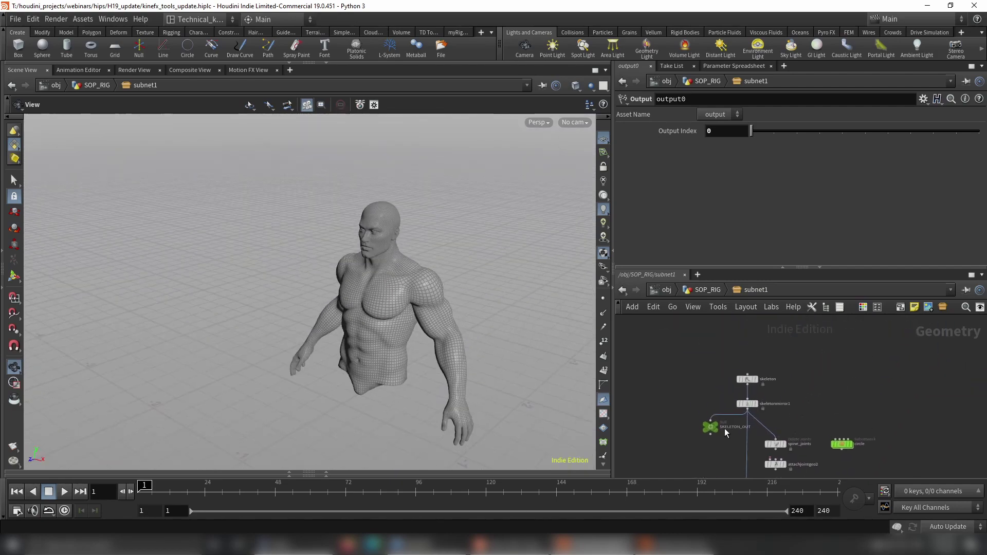
scroll(725, 428, "up", 5)
middle_click_drag(892, 358, 870, 381)
left_click(762, 365)
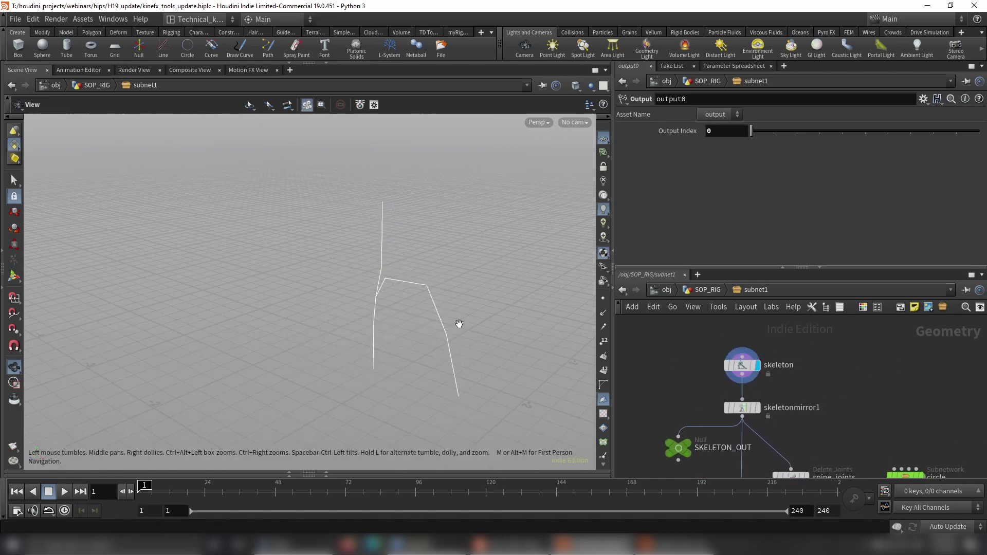
middle_click_drag(876, 416, 877, 365)
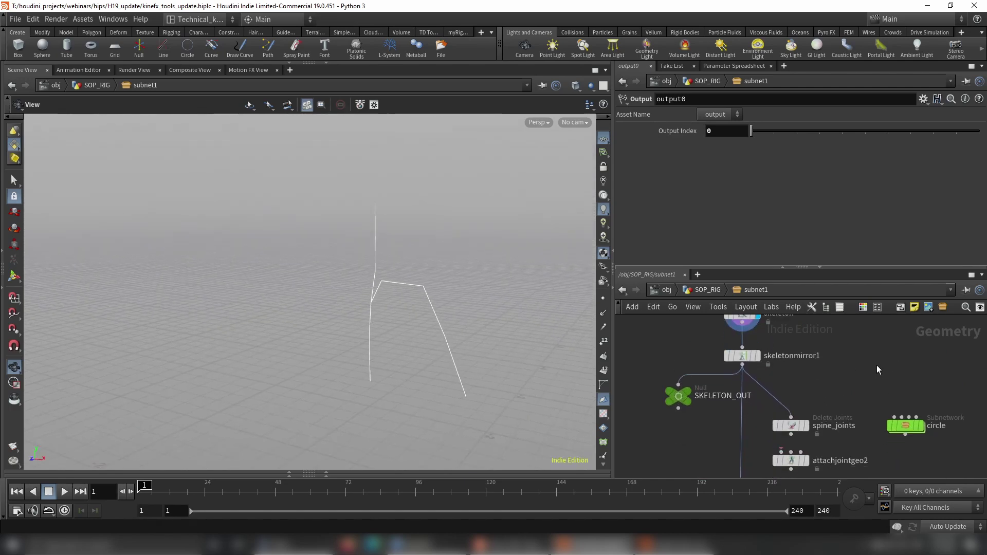
left_click(757, 356)
Select the attachjointgeo2 node to show its parameters and view the mirrored skeleton closer.
middle_click_drag(814, 380, 730, 316)
mouse_move(672, 397)
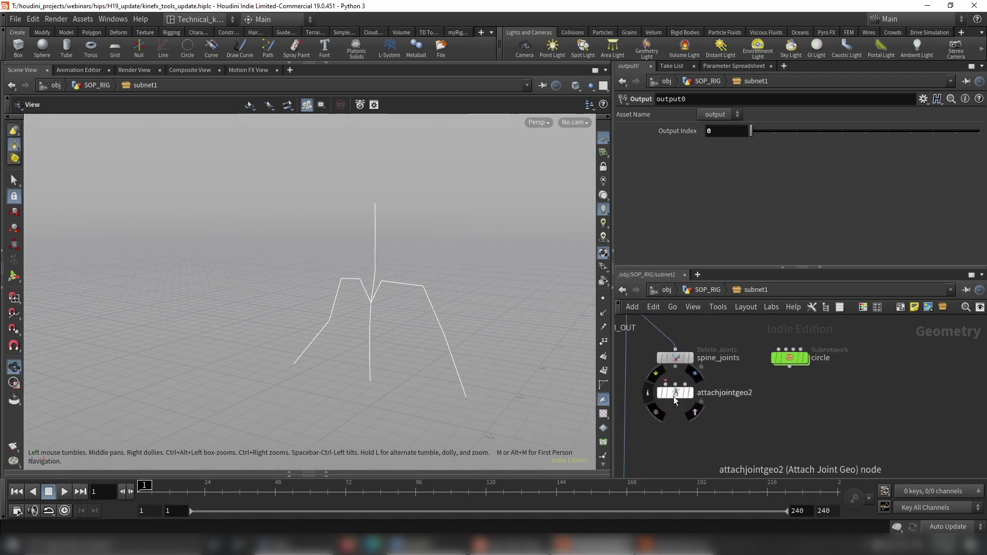
left_click(674, 396)
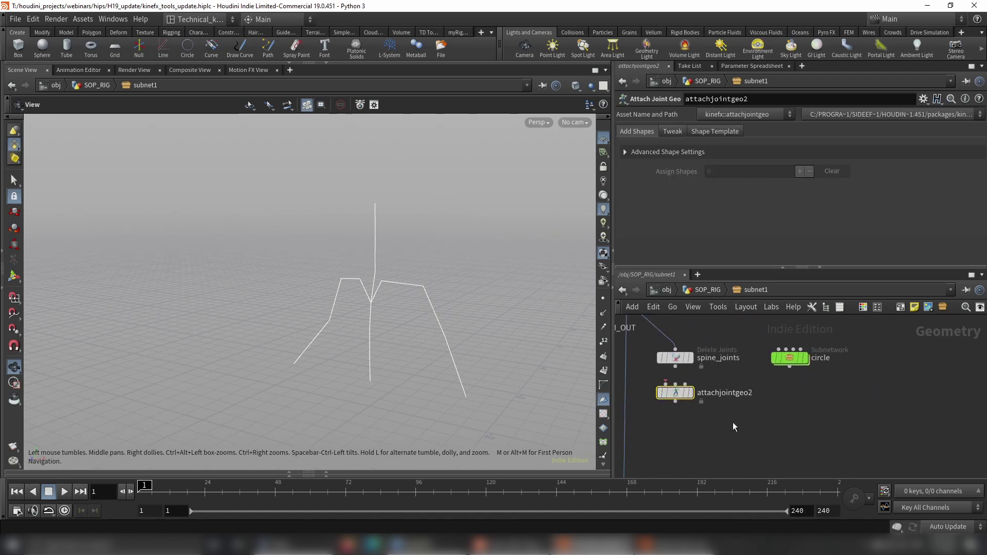
middle_click_drag(730, 424, 756, 411)
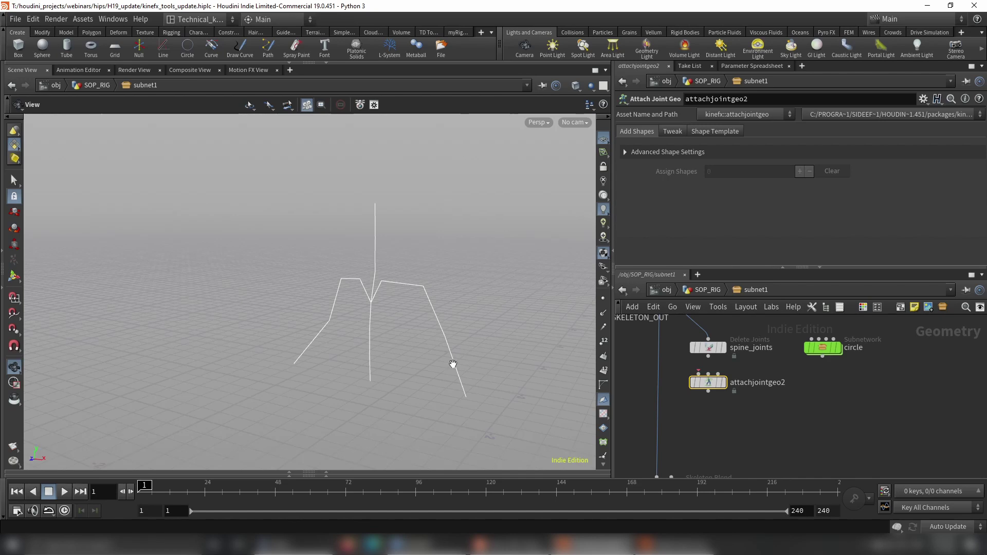
mouse_move(718, 388)
right_click_drag(420, 332, 483, 355)
middle_click_drag(421, 350, 408, 313)
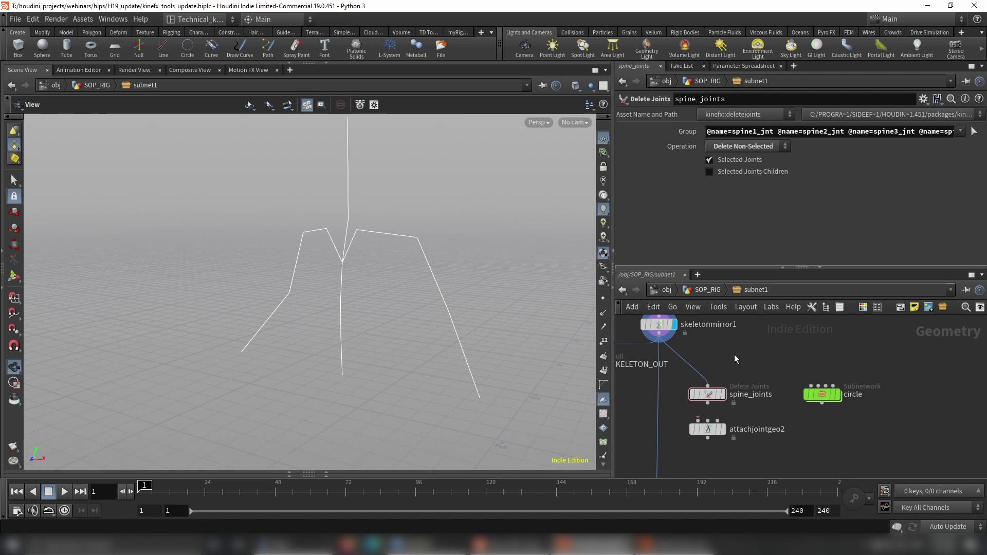
Look inside the spine_joints node at the cacheif1 settings and return to the subnet1 network.
mouse_move(709, 398)
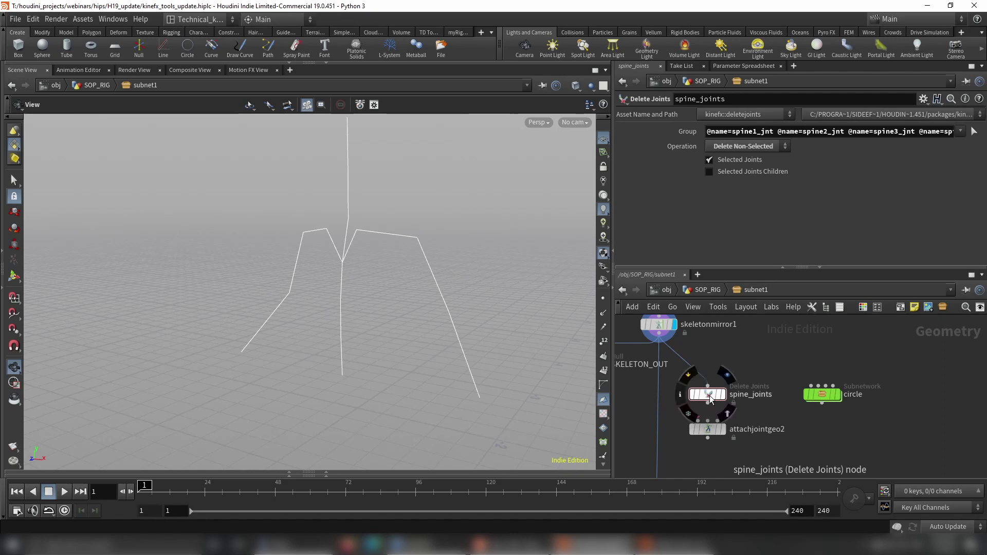
double_click(710, 396)
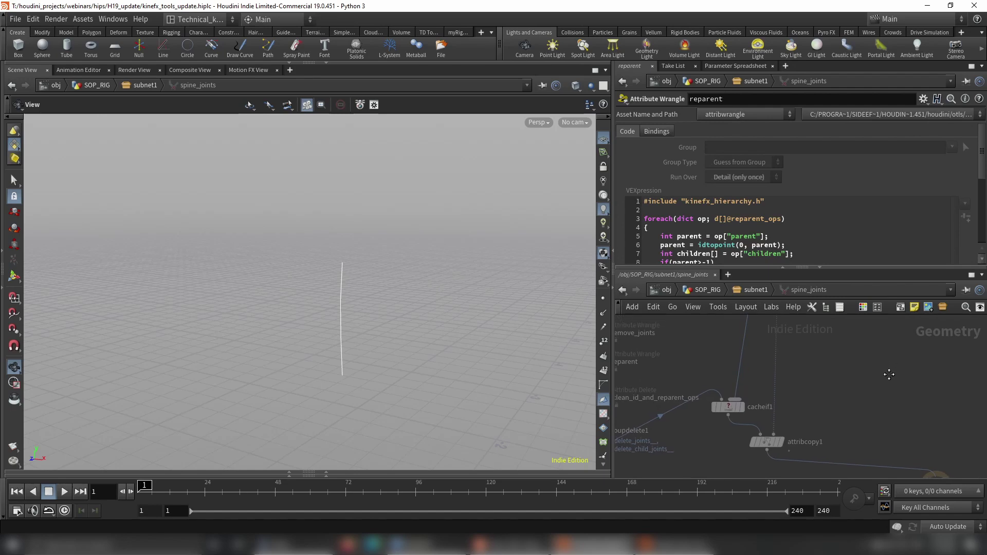
left_click(728, 407)
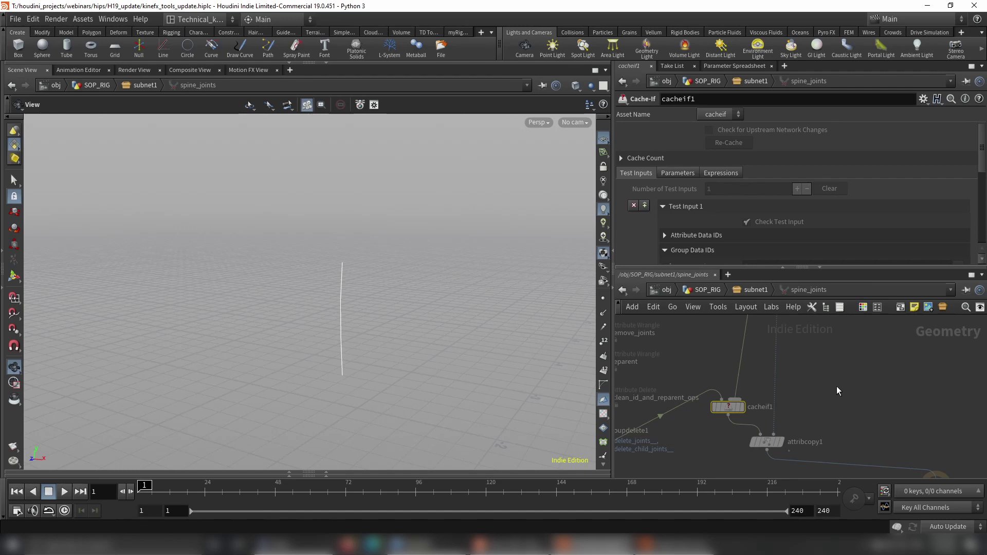
scroll(849, 414, "down", 5)
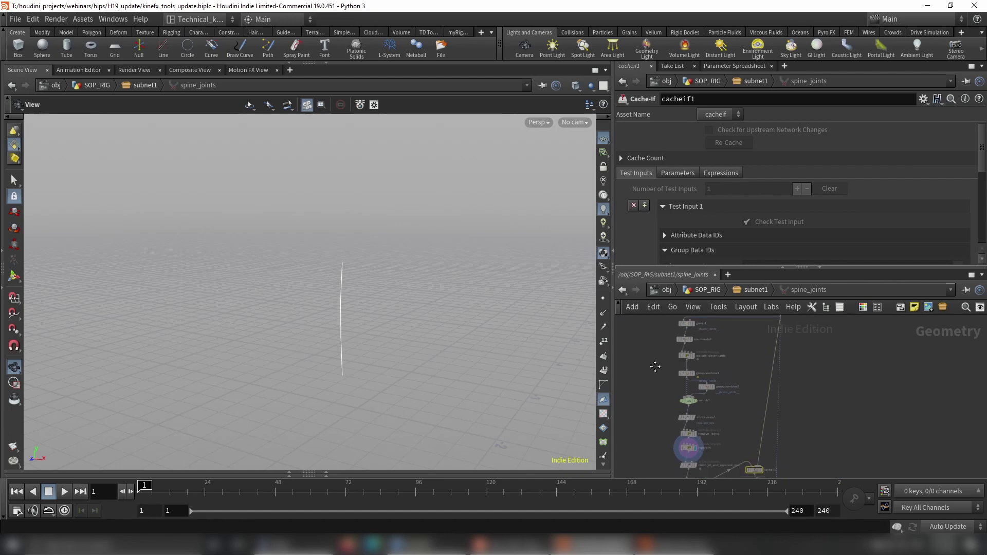
scroll(806, 212, "down", 5)
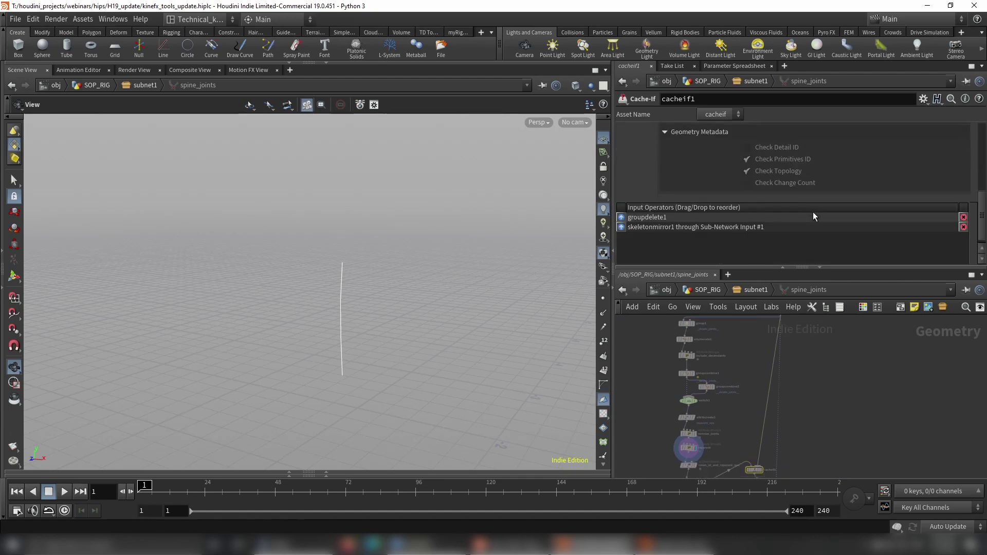
scroll(822, 174, "up", 5)
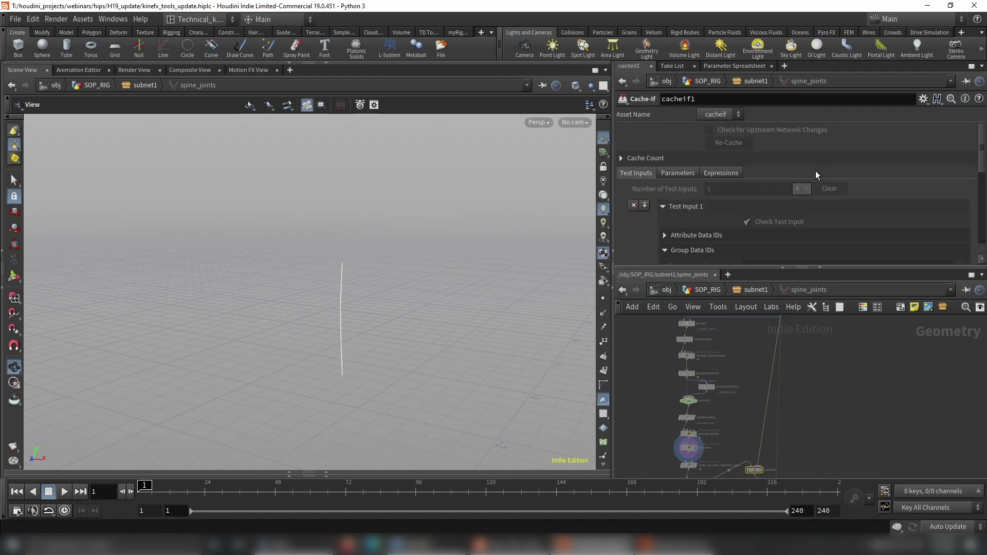
key("u")
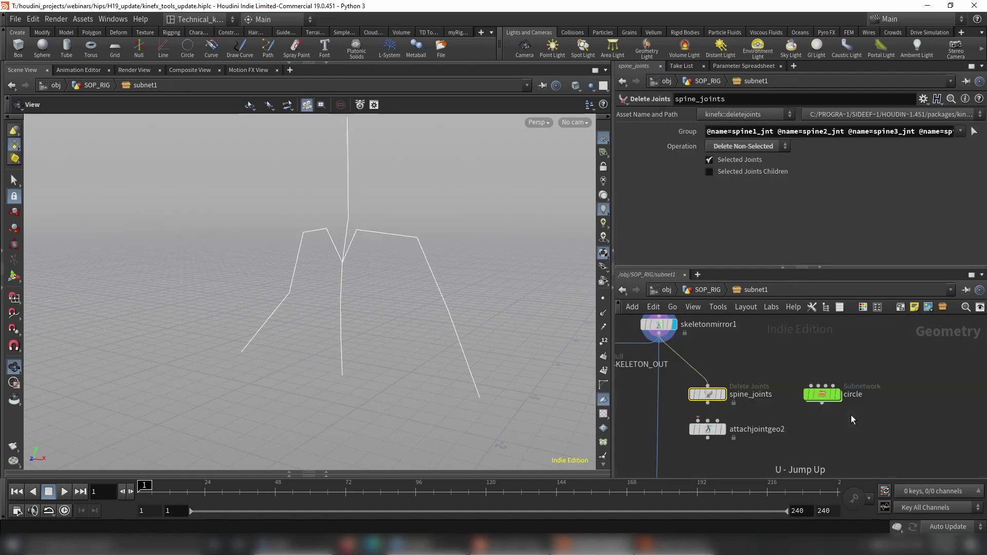
Check the spine_joints node information, and select attachjointgeo2 to view its inputs and parameters.
middle_click(705, 394)
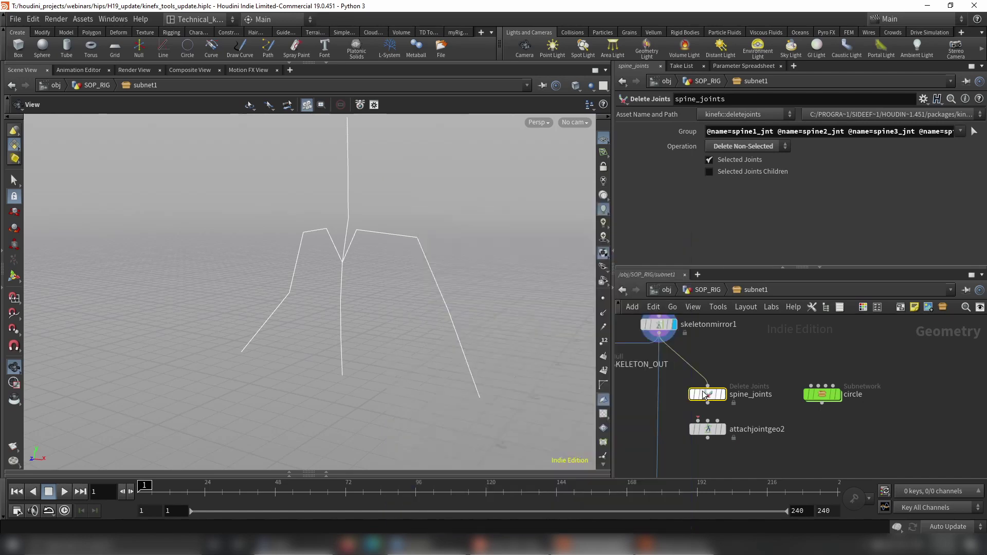
middle_click_drag(794, 440, 785, 426)
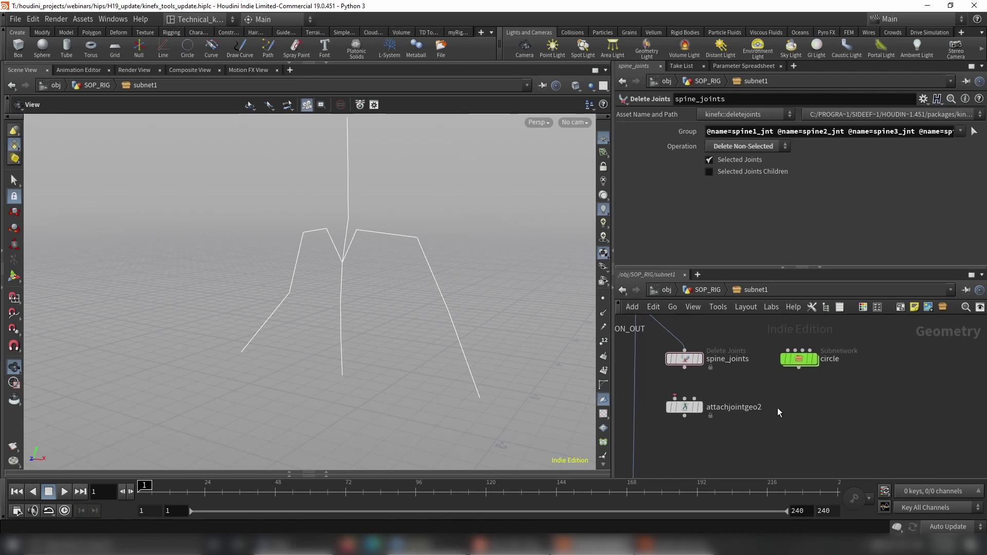
left_click(685, 409)
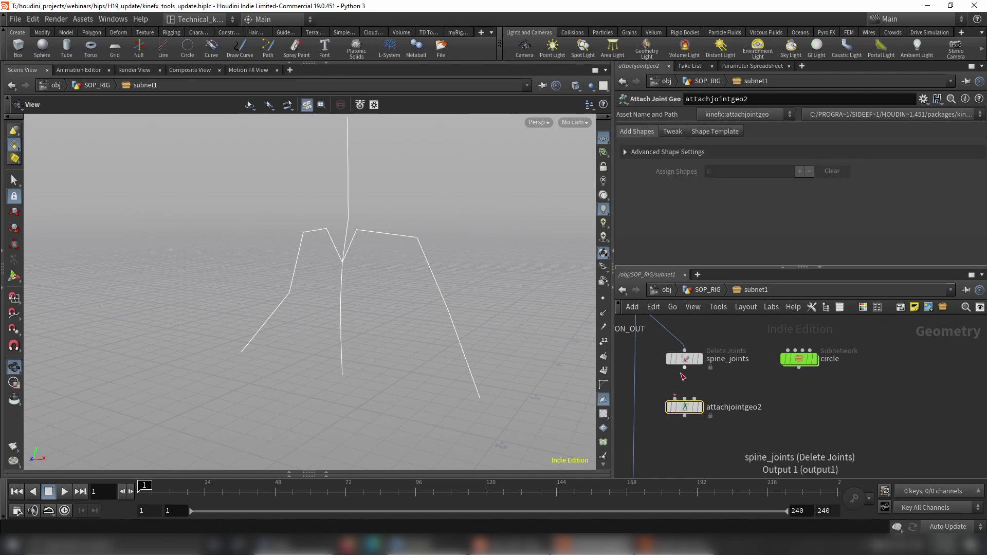
Enter the green circle subnetwork and bring its circle, transform, name and merge nodes into view.
left_click(798, 359)
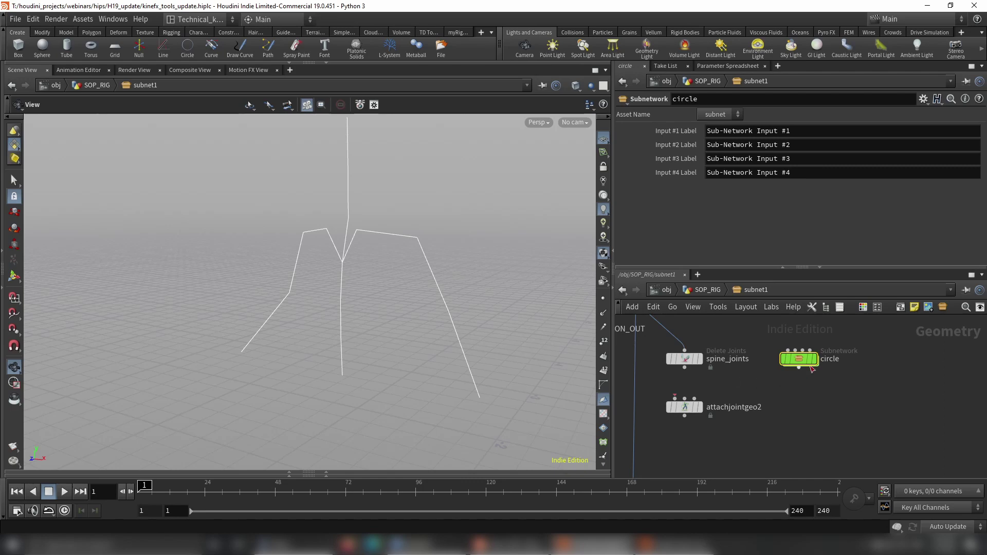
mouse_move(801, 360)
mouse_move(775, 400)
middle_mouse_down()
mouse_move(816, 435)
mouse_move(769, 399)
middle_mouse_up()
scroll(816, 435, "down", 3)
scroll(767, 414, "up", 5)
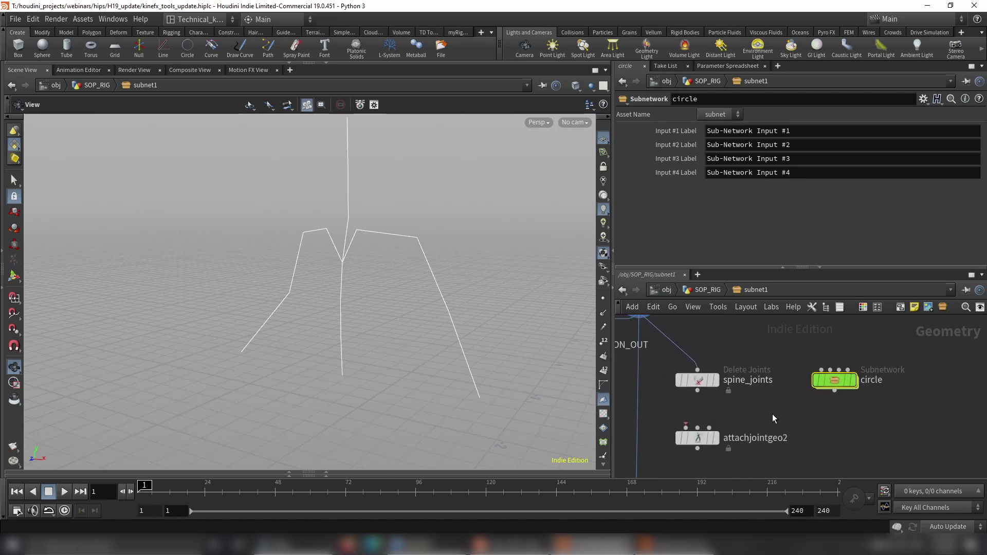
double_click(836, 381)
middle_click_drag(857, 441, 864, 403)
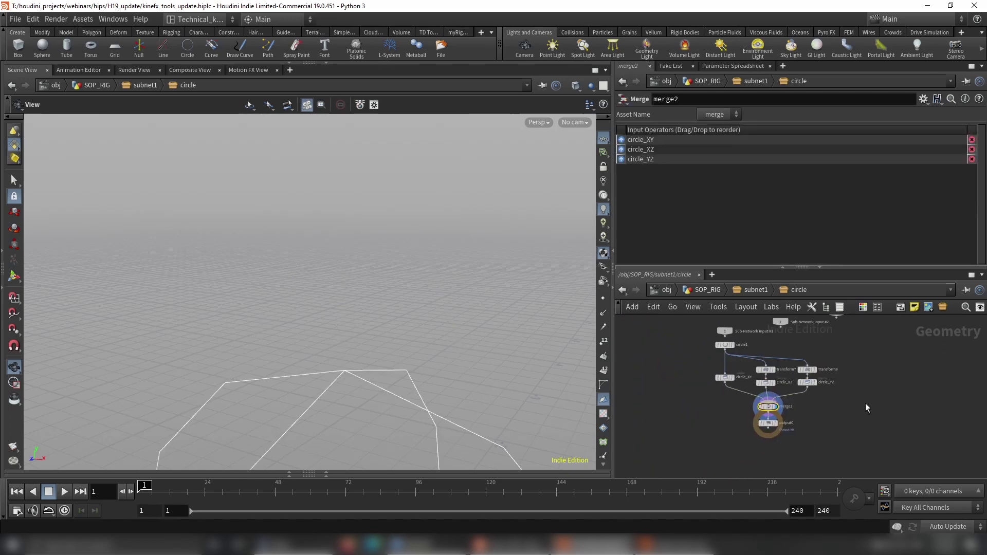
scroll(865, 403, "up", 3)
middle_click_drag(703, 398, 753, 438)
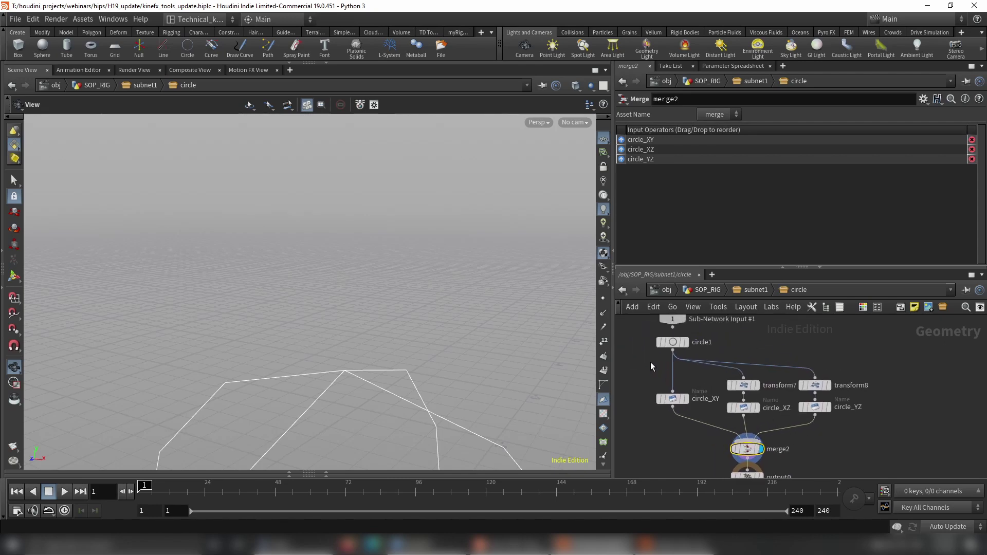
Examine the circle1 settings and the circle_XY name attribute, and return to the subnet1 network.
left_click(676, 345)
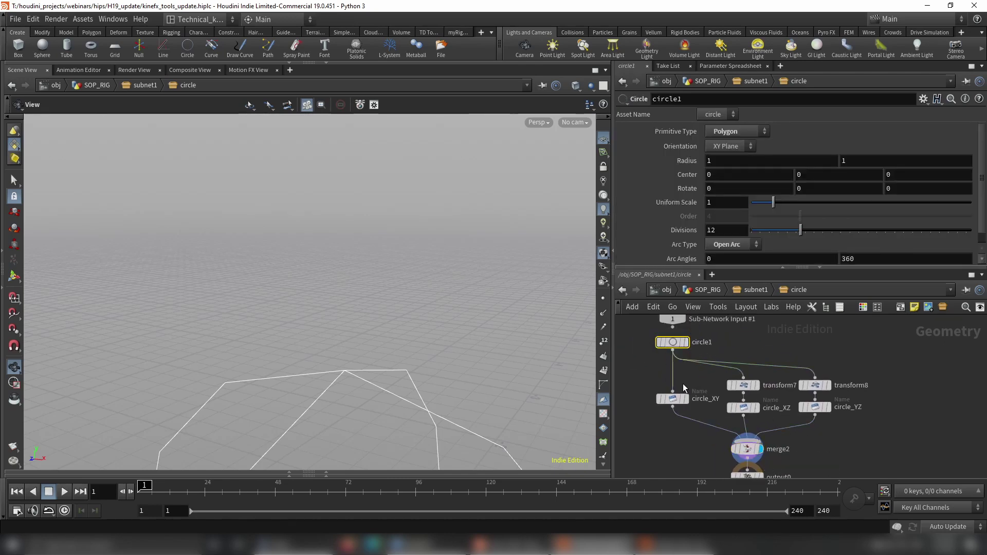
left_click(675, 404)
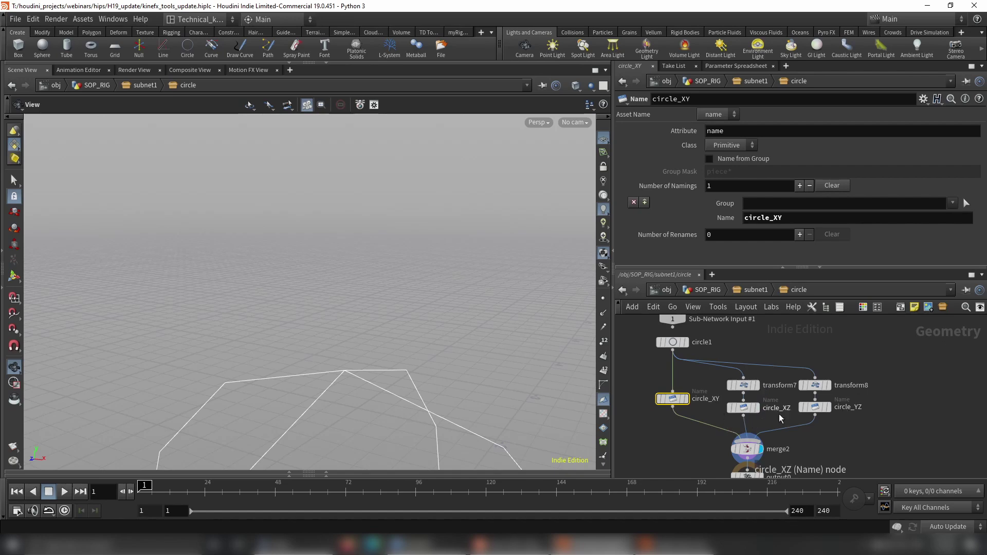
mouse_move(739, 389)
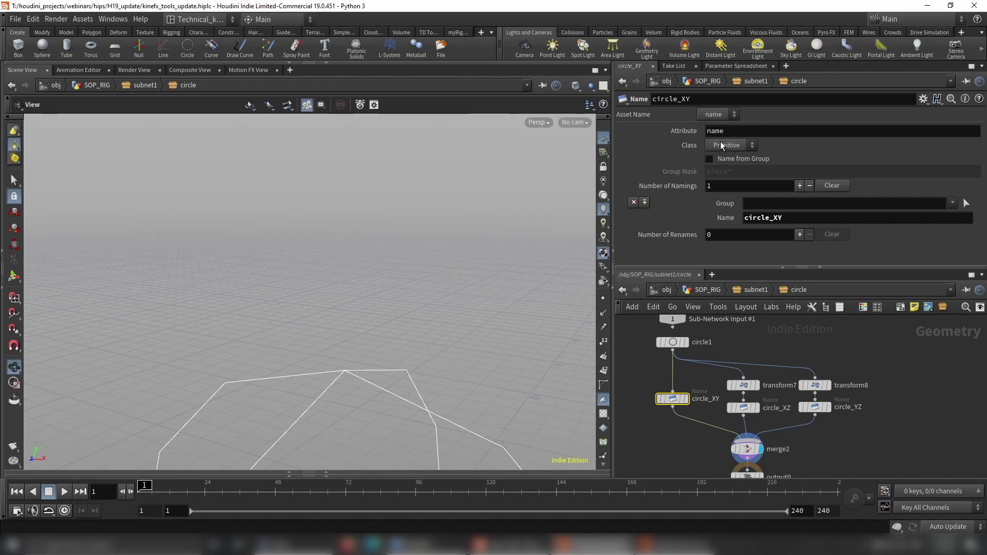
double_click(775, 222)
middle_click_drag(883, 426, 890, 371)
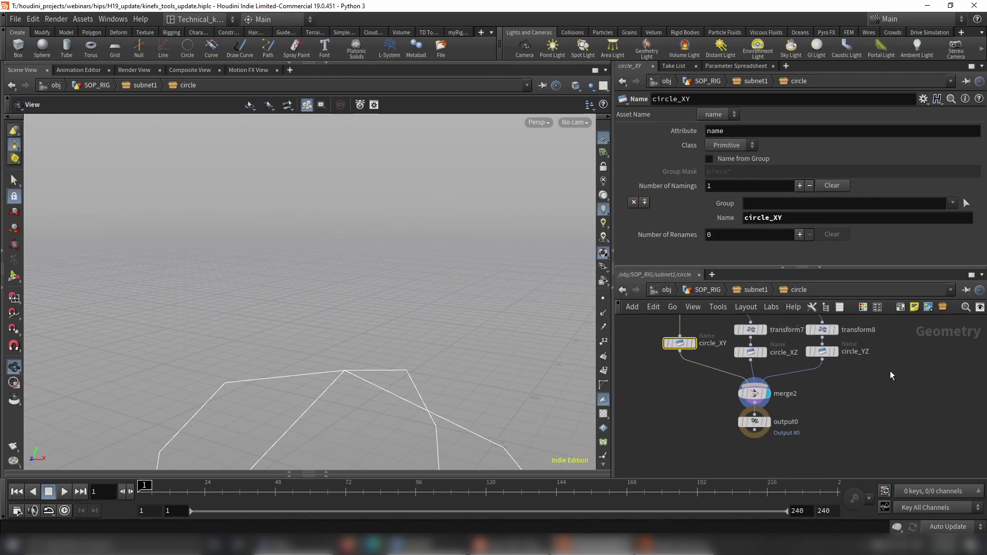
left_click(866, 404)
key("u")
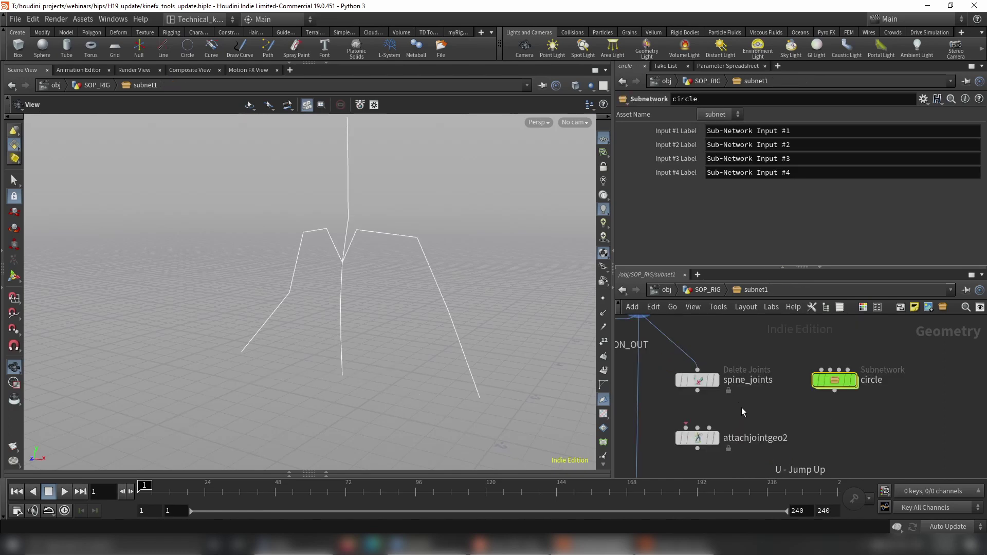
Wire the circle subnetwork's output into the Shape Library input of attachjointgeo2.
left_click(834, 391)
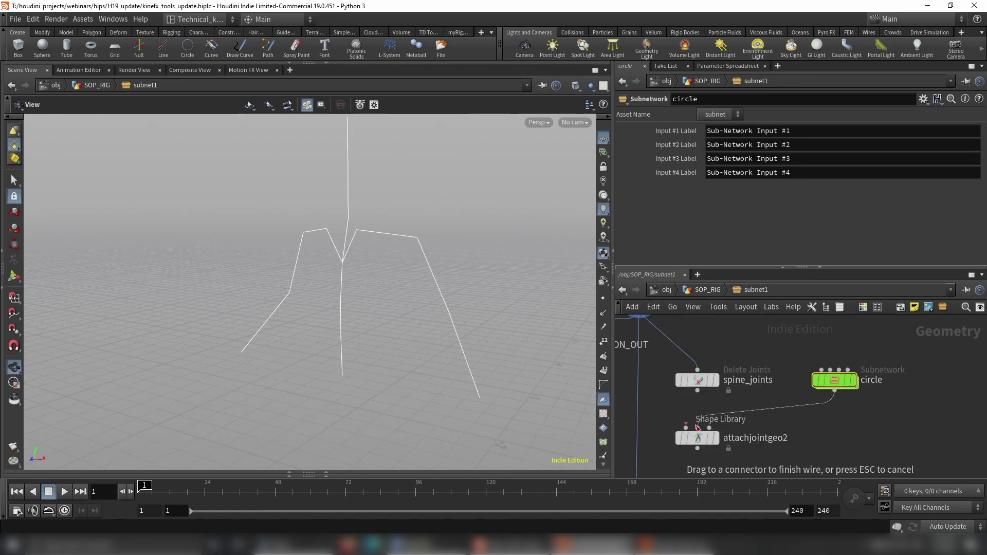
left_click(697, 427)
left_click(697, 423)
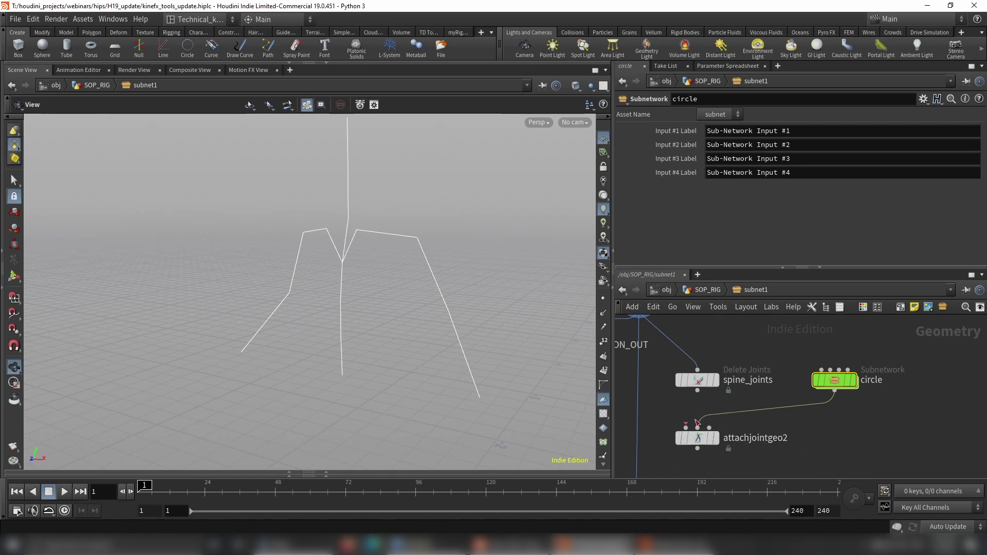
Wire spine_joints into the first input of attachjointgeo2, then display and select that node with its viewport tool active.
left_click(698, 392)
left_click(686, 427)
left_click(719, 441)
key("Return")
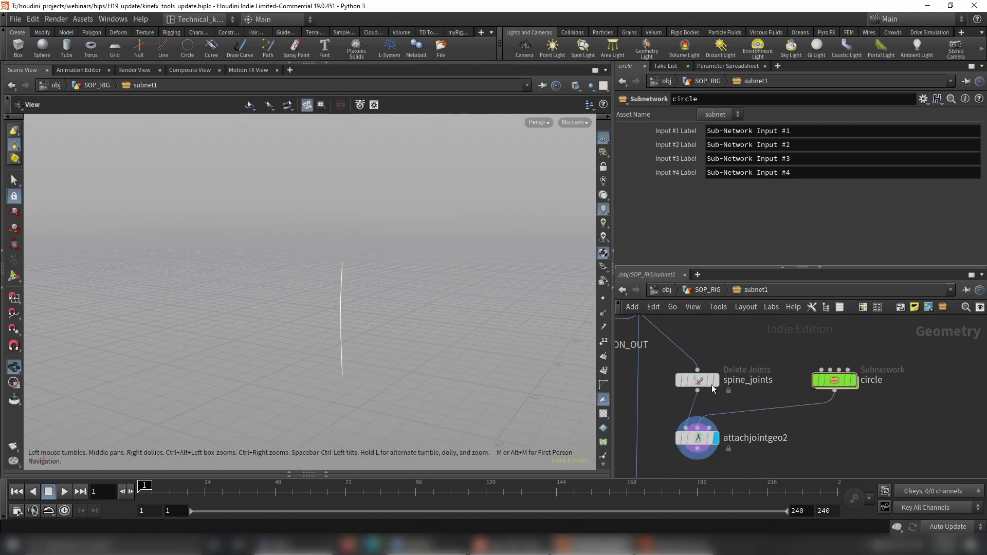
left_click(690, 437)
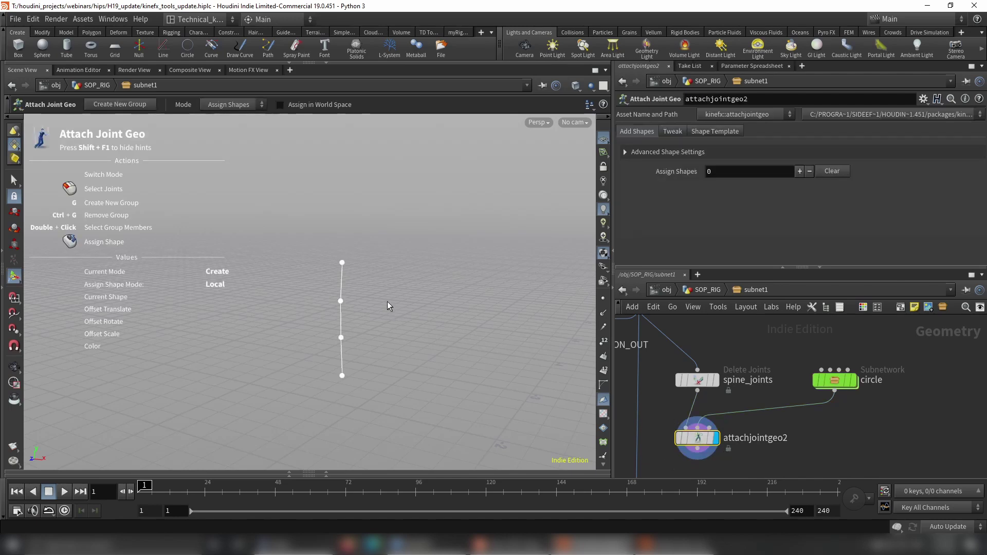
Inspect the spine joints with the Attach Joint Geo viewport tool and compare its Tweak Shapes and Assign Shapes modes.
key("Escape")
left_click_drag(378, 288, 397, 321)
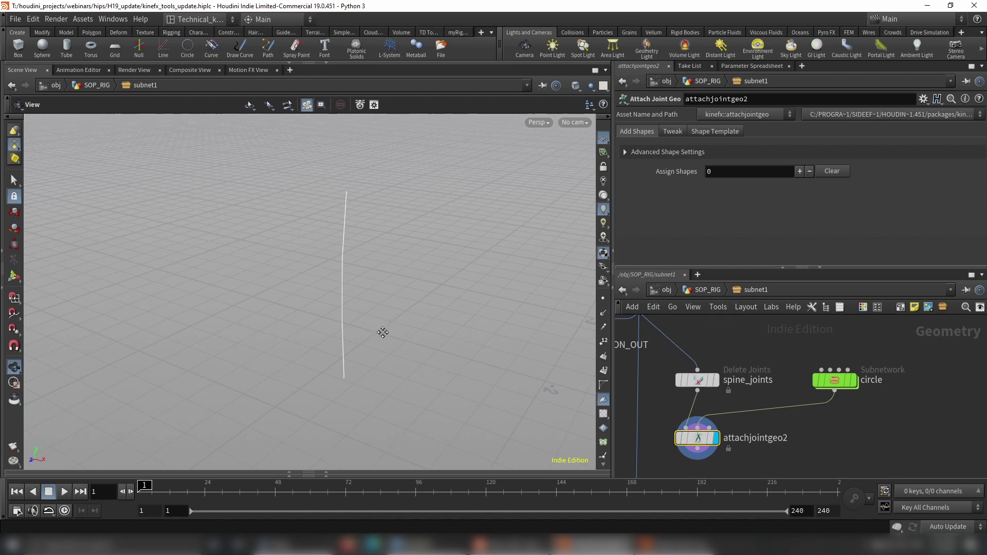
left_click_drag(384, 333, 332, 337)
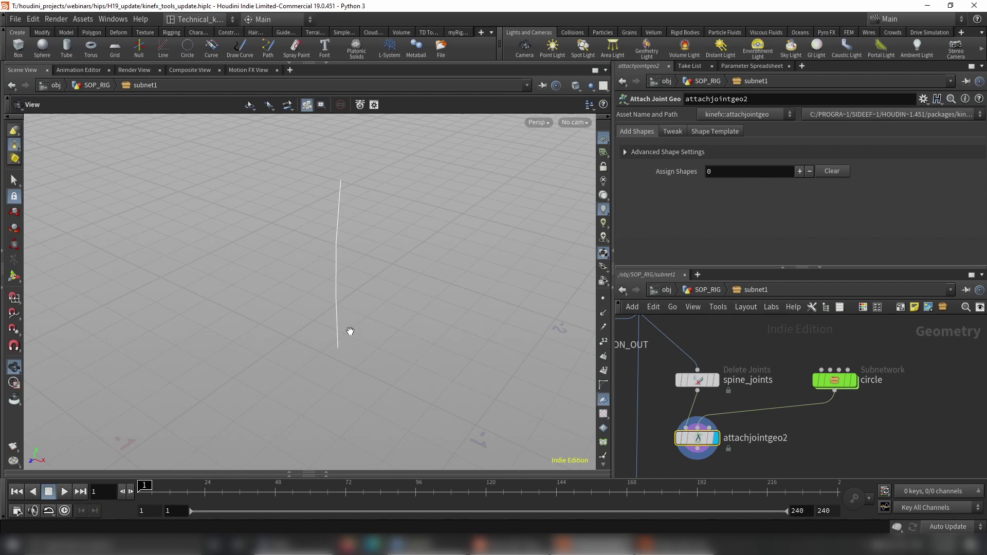
key("Return")
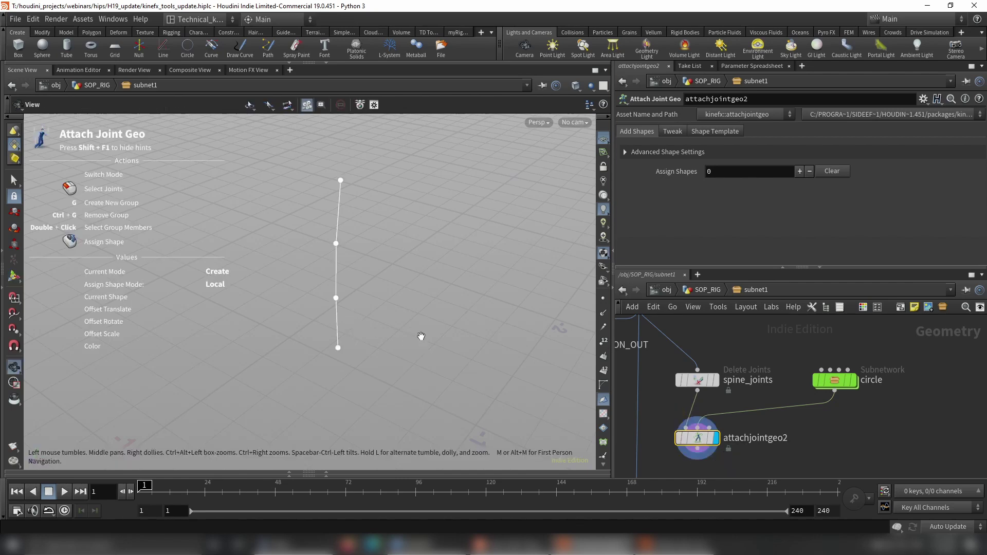
left_click_drag(419, 334, 399, 304, "alt")
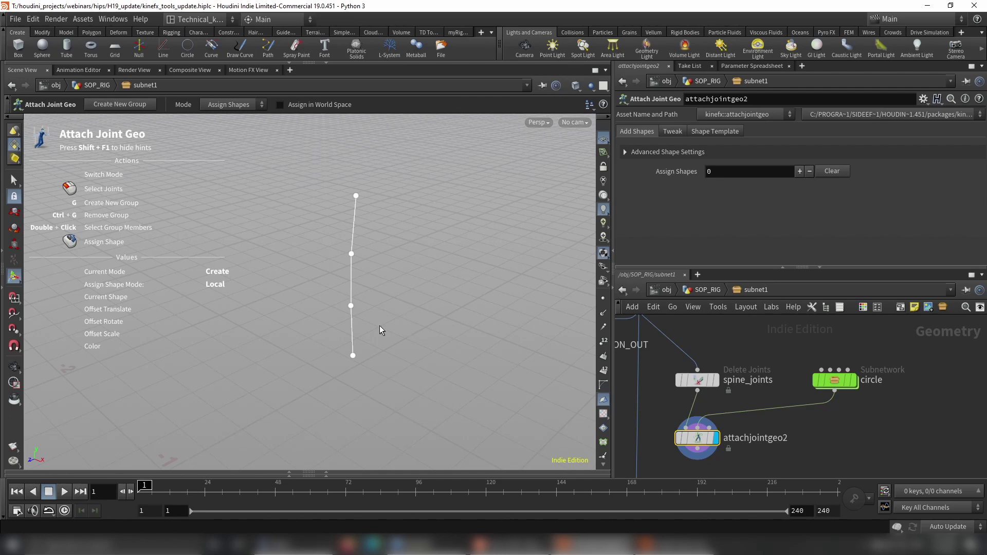
left_click(218, 106)
left_click(216, 133)
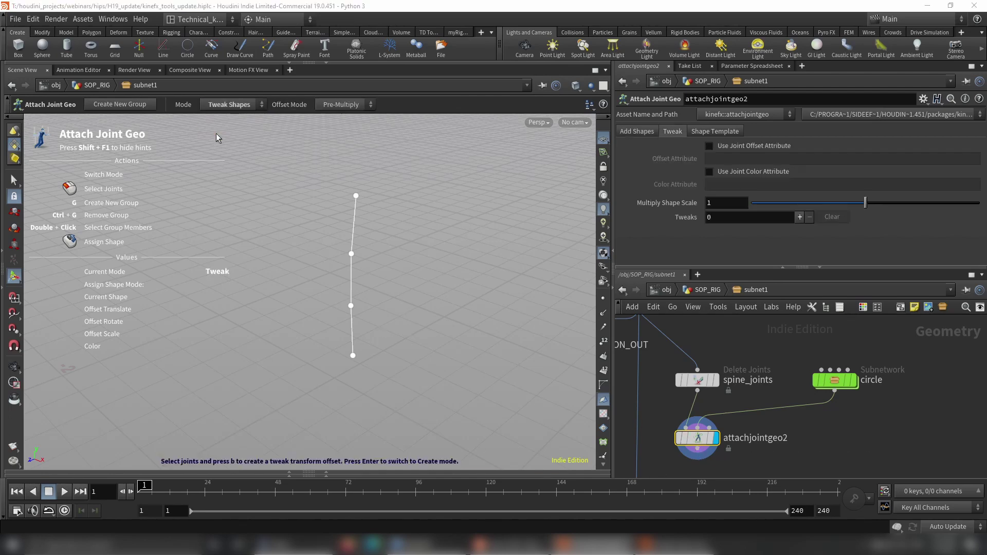
left_click(226, 105)
left_click(224, 119)
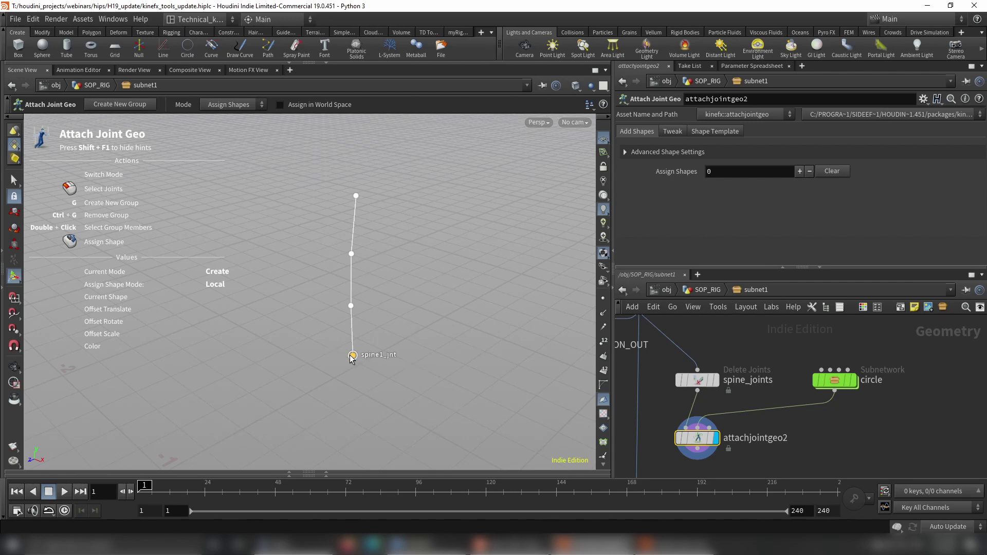
Create a shape group for the lowest spine joint, spine1_jnt, and assign it the circle_YZ shape.
key("g")
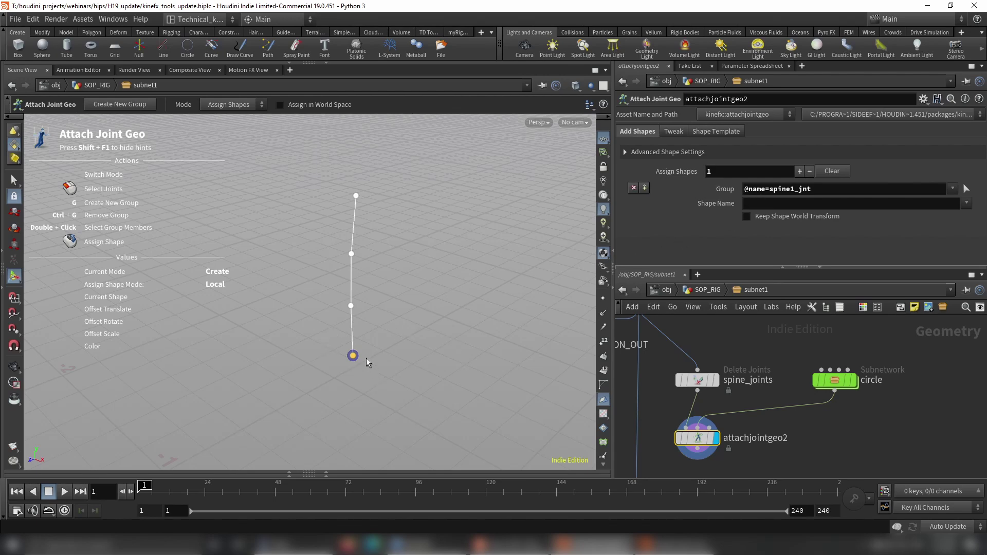
scroll(366, 362, "down", 3)
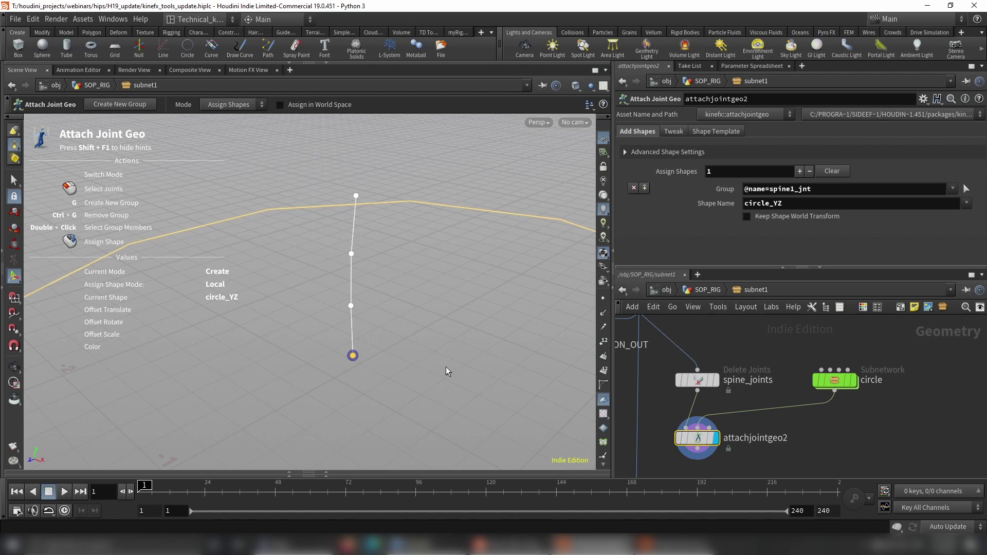
left_click(967, 204)
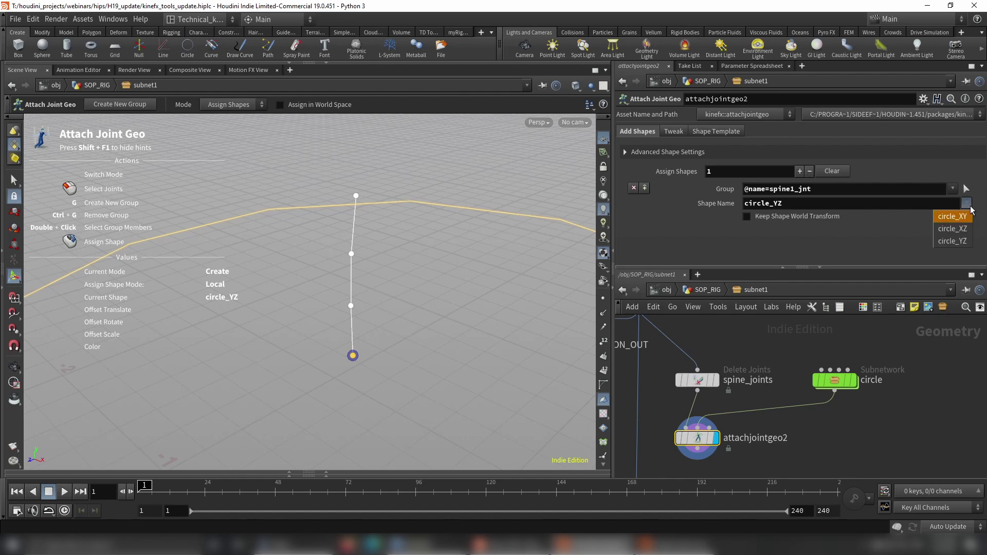
left_click(970, 208)
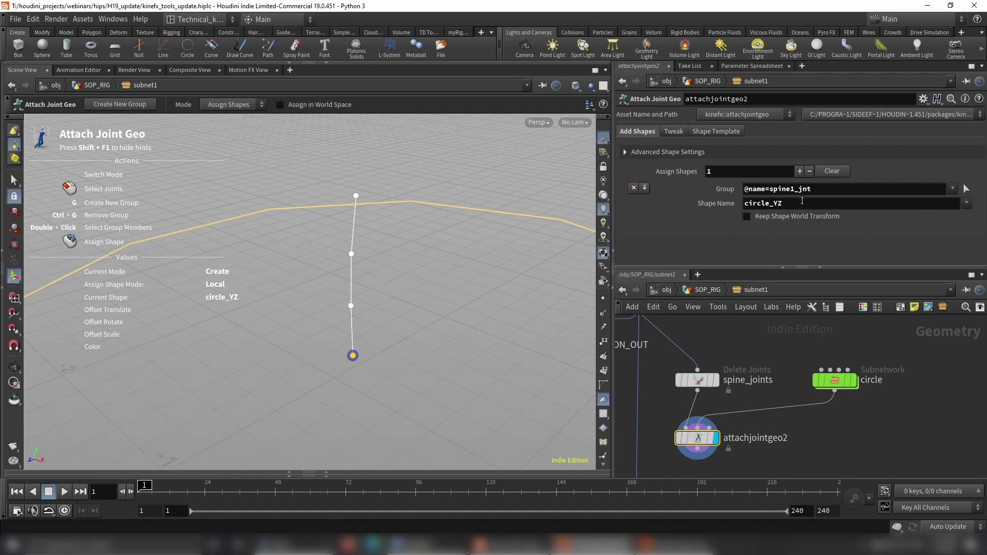
Switch to Tweak Shapes mode and add a tweak for the spine1_jnt control shape.
right_click_drag(478, 263, 384, 301, "alt")
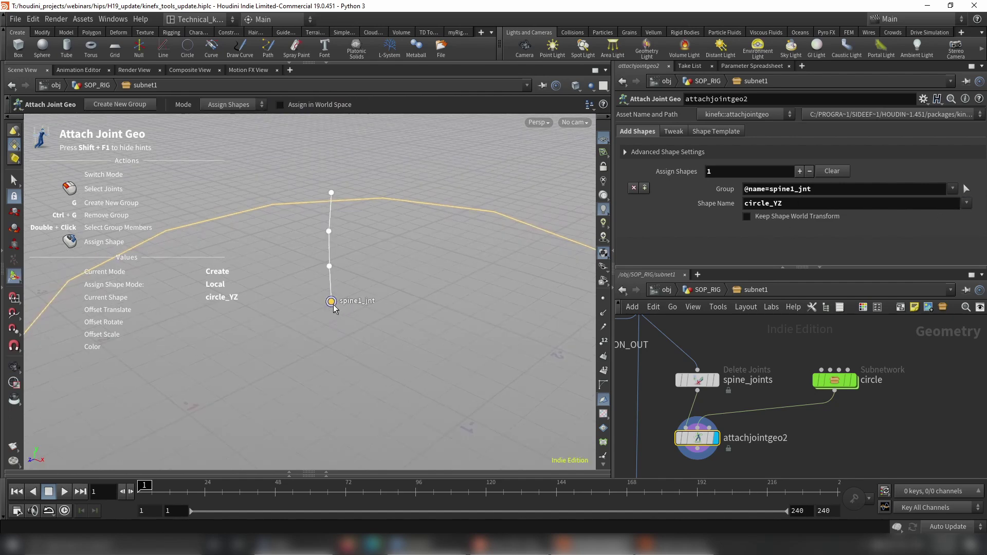
left_click(222, 104)
left_click(217, 130)
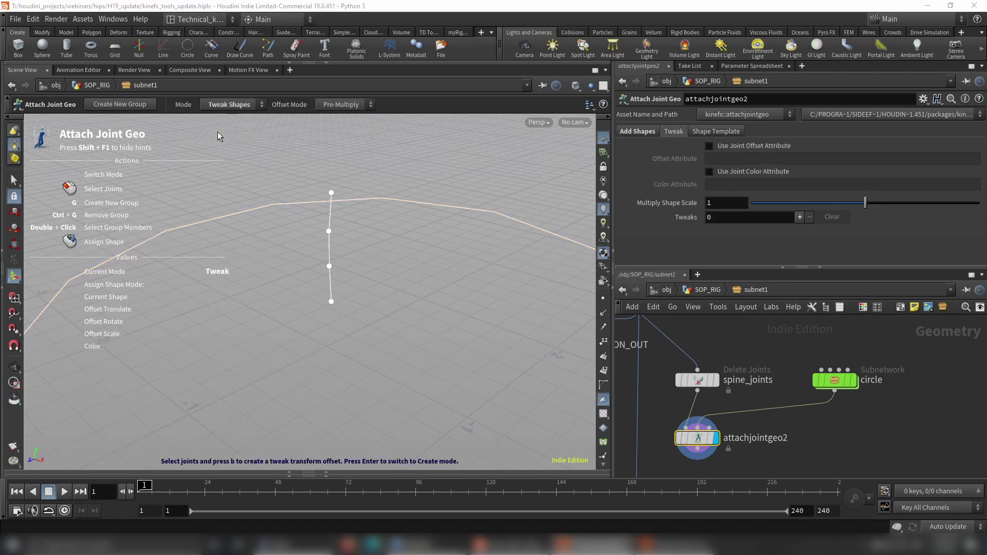
left_click(331, 302)
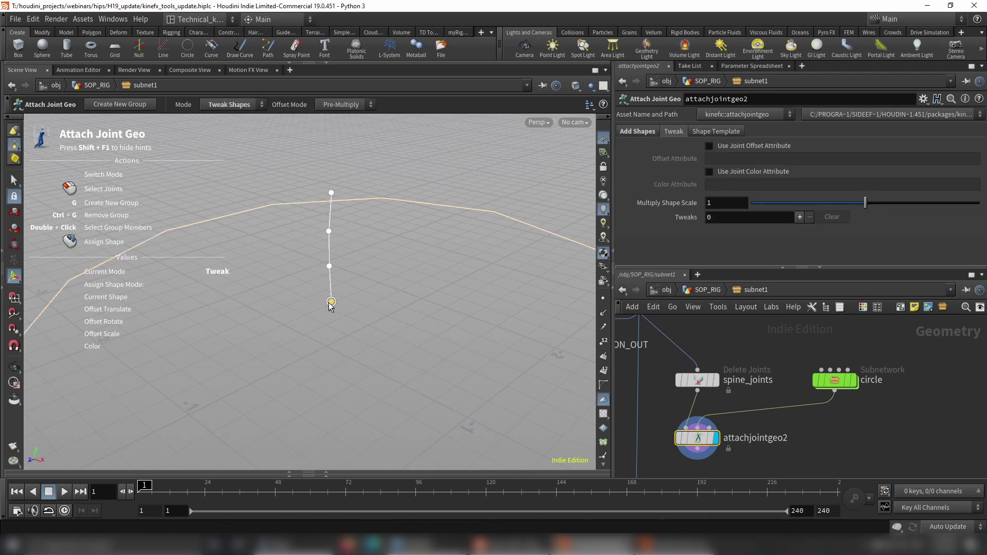
left_click(331, 302)
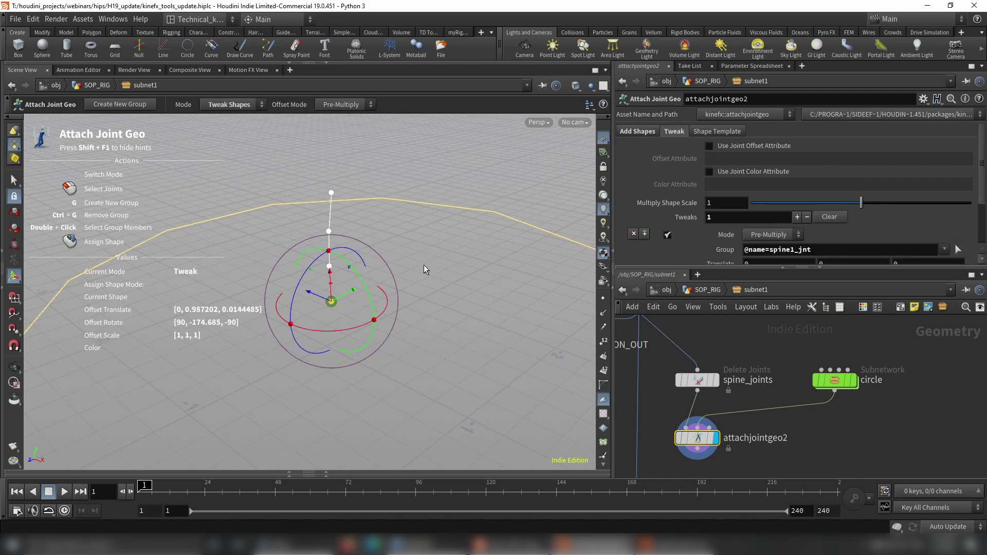
Scale the spine1_jnt circle down uniformly to about 0.167.
key("space")
left_click_drag(473, 280, 404, 292)
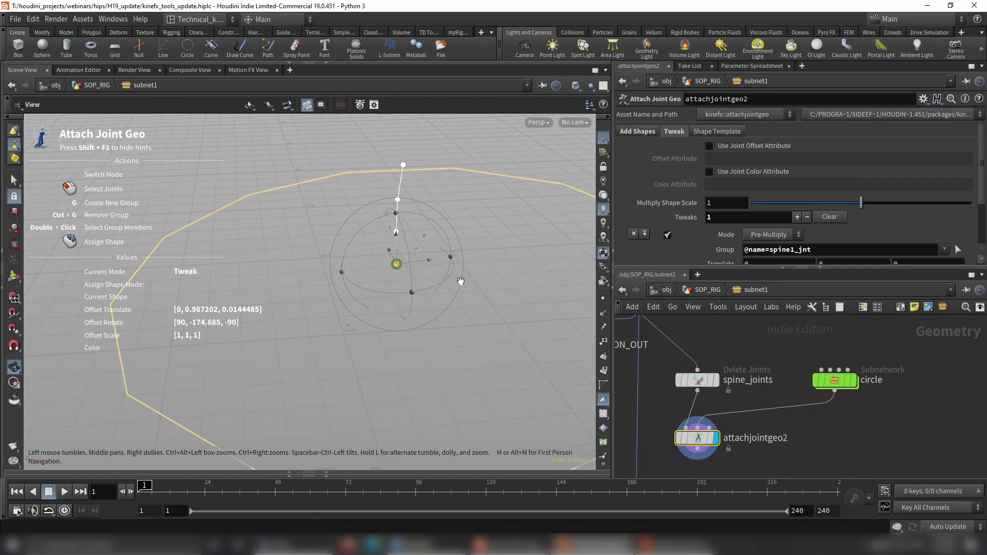
left_click_drag(461, 282, 422, 310)
key("r")
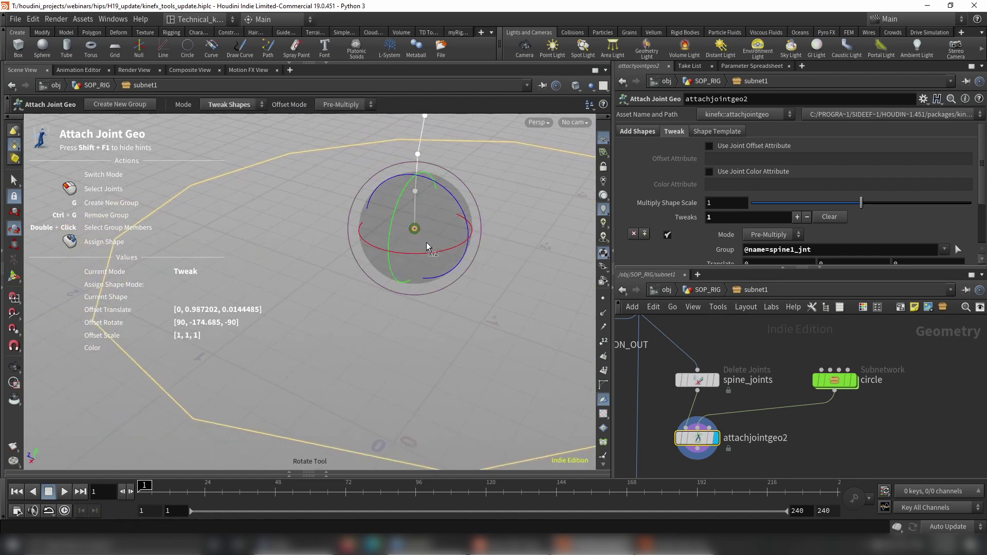
key("e")
left_click_drag(416, 230, 460, 262)
key("space")
Examine the shape assignment and tweak transform parameters of spine1_jnt, enlarging the parameter area to show them in full.
left_click(635, 132)
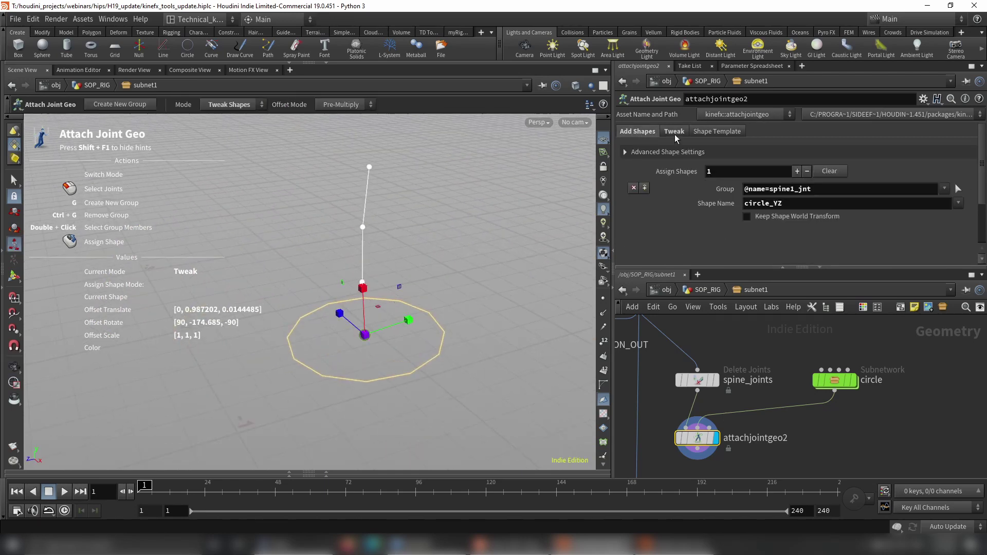
left_click(674, 132)
scroll(770, 148, "down", 2)
scroll(770, 148, "down", 1)
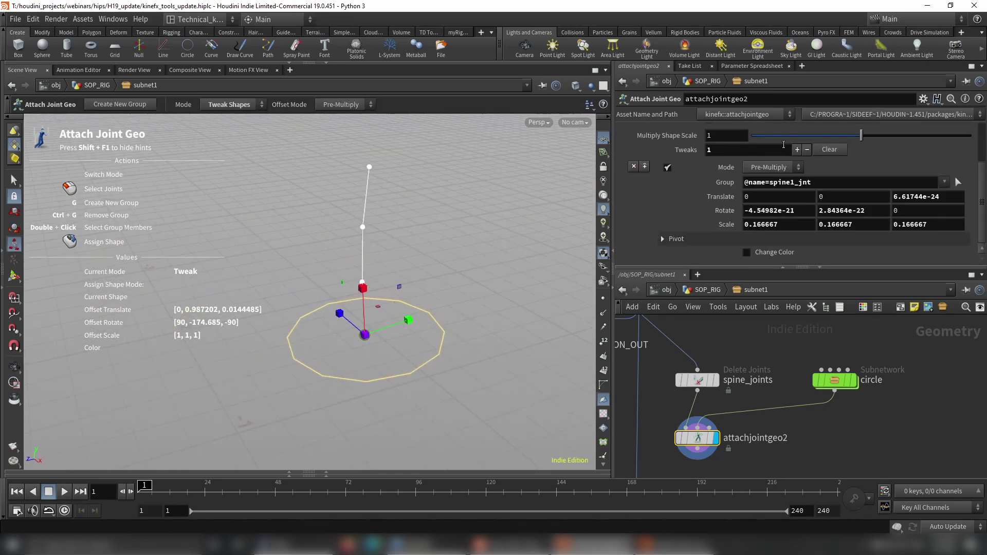
left_click(824, 269)
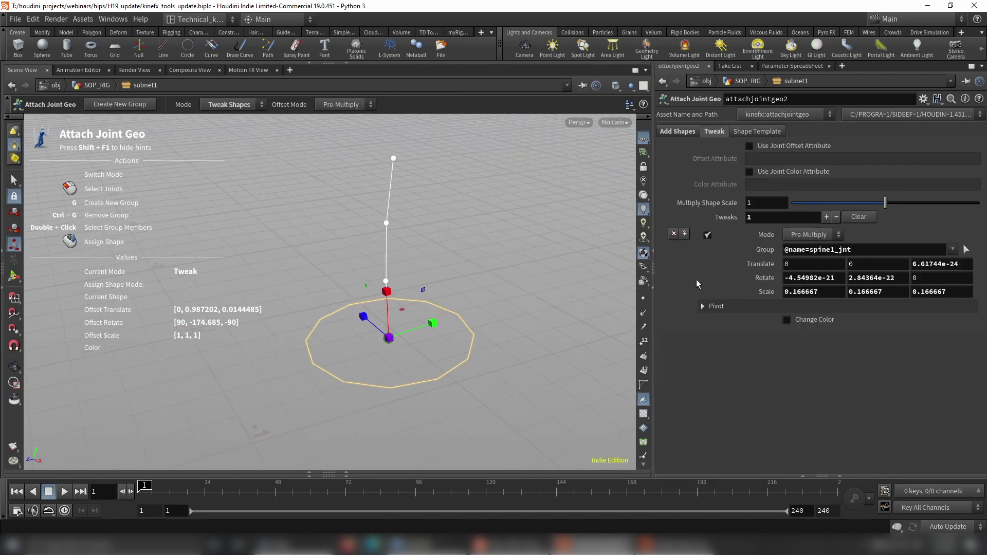
left_click(679, 133)
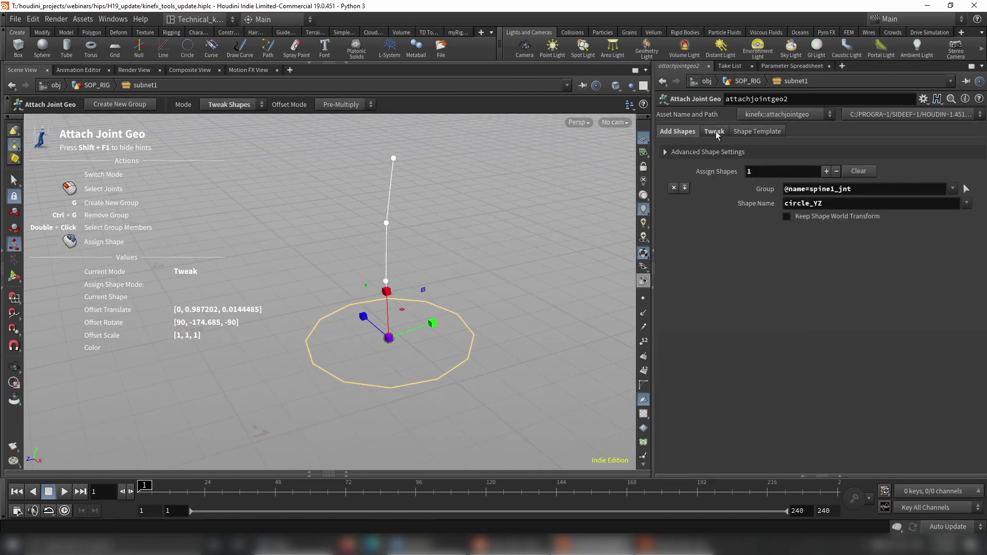
Enable Change Color on the spine1_jnt tweak and set the circle's color to yellow (1, 1, 0).
left_click(718, 135)
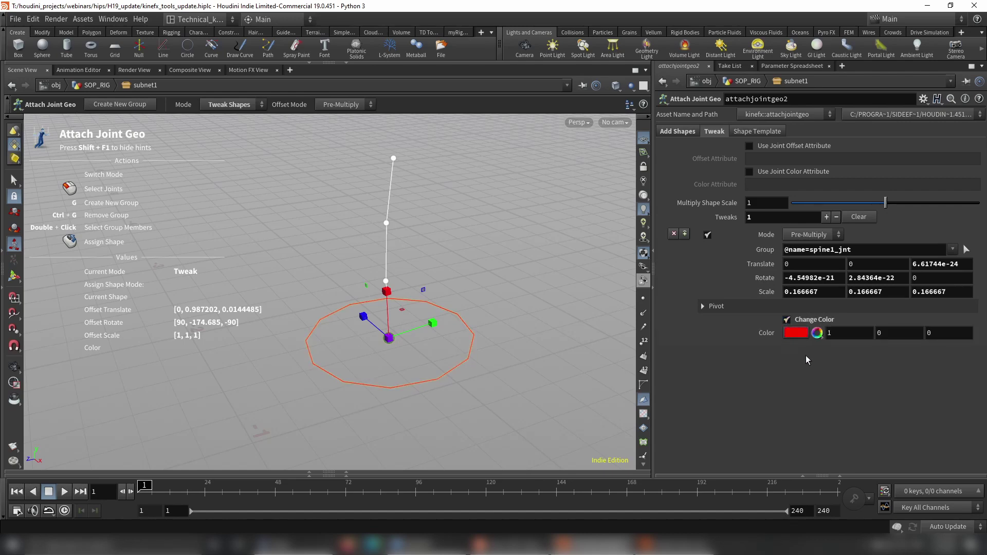
left_click(791, 332)
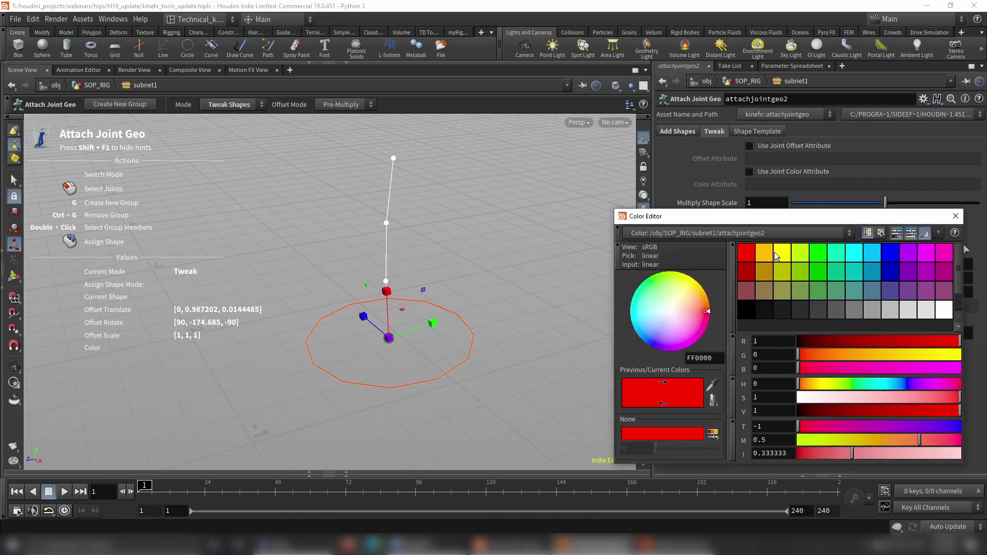
left_click(782, 252)
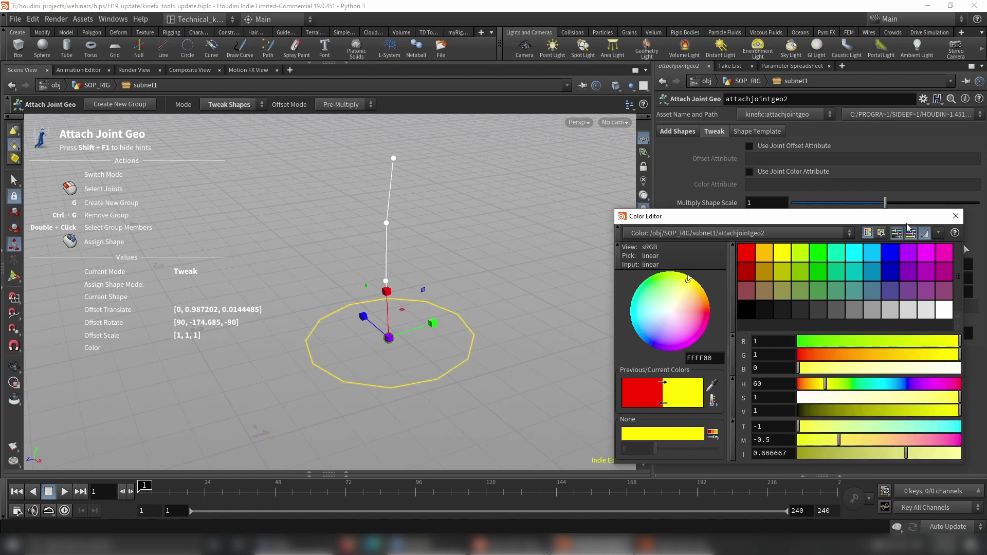
left_click(955, 216)
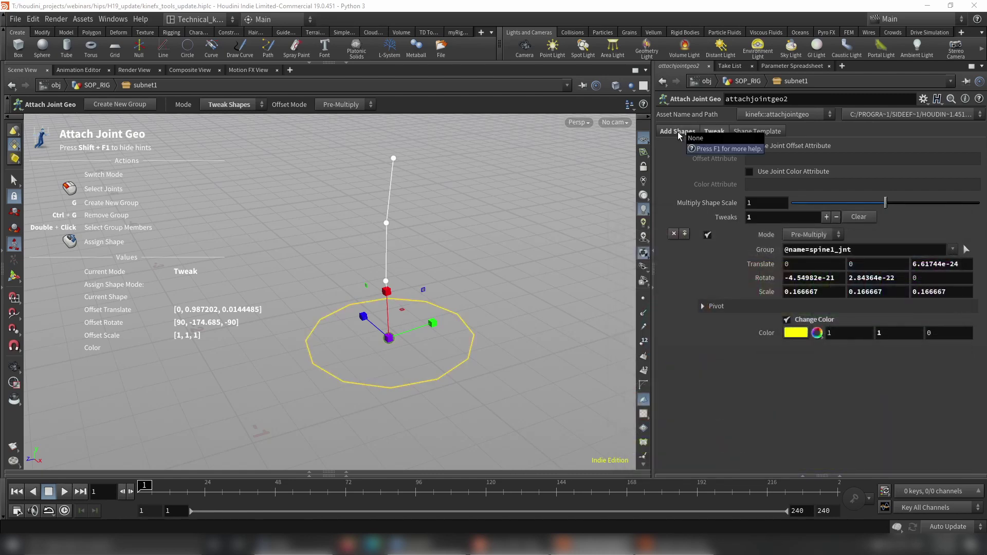
Restore the subnet1 network view and template the polyfill1 body mesh as a wireframe reference around the spine joints.
left_click(480, 243)
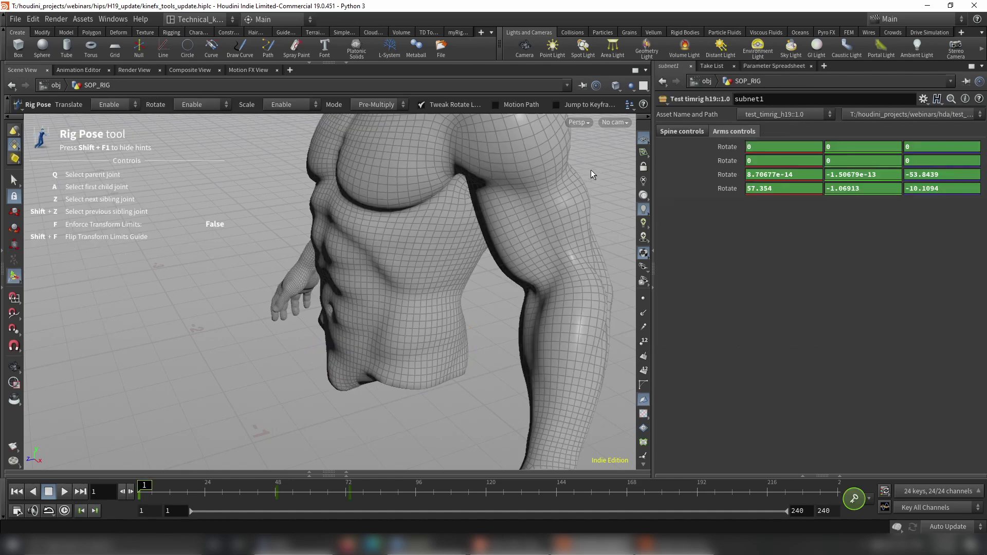
left_click(803, 474)
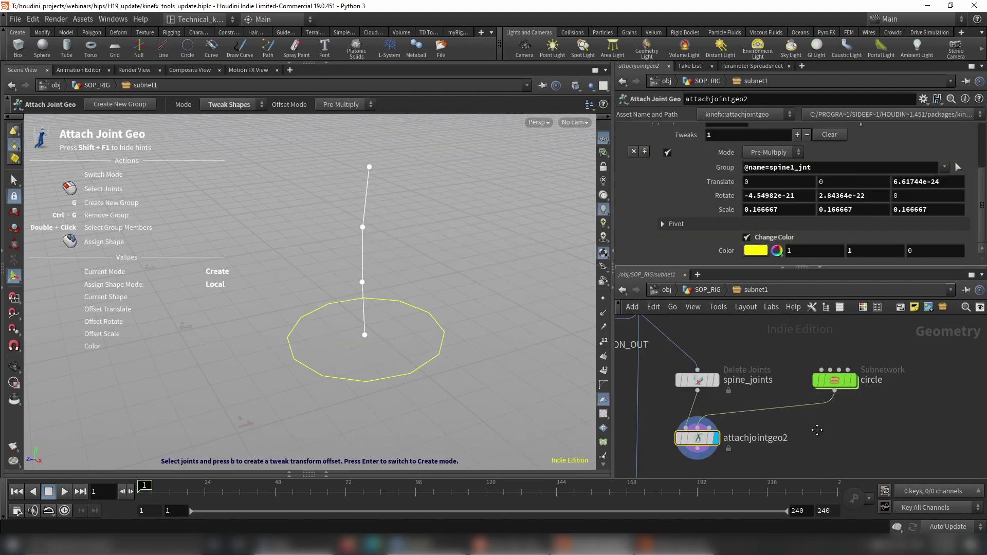
scroll(715, 417, "up", 5)
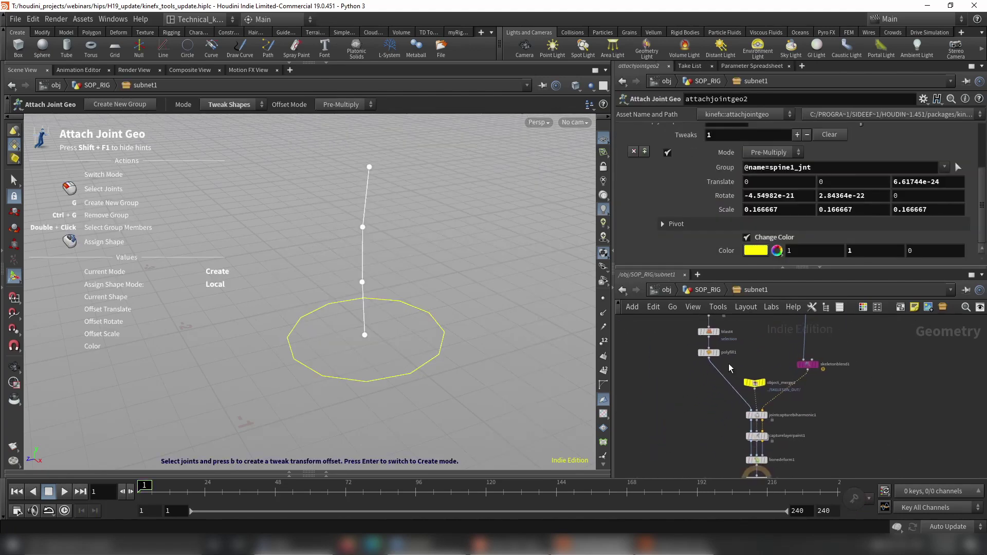
left_click(660, 344)
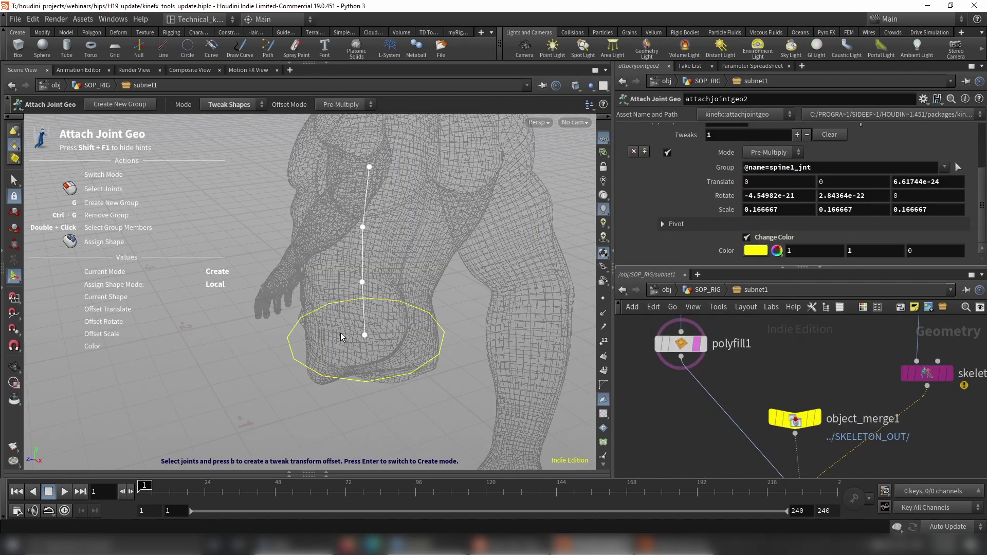
Enlarge the spine1_jnt circle around the waist of the body mesh to a uniform scale of about 0.207.
left_click_drag(343, 338, 419, 344, "alt")
right_click_drag(419, 344, 303, 355, "alt")
middle_click_drag(304, 355, 337, 319, "alt")
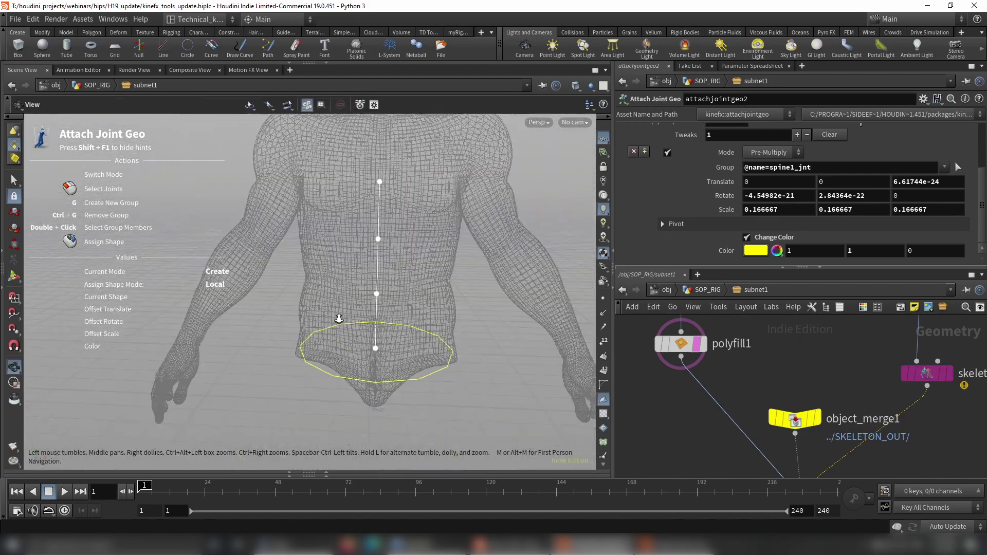
left_click(377, 347)
left_click_drag(485, 379, 392, 414, "alt")
left_click_drag(377, 299, 425, 253)
middle_click_drag(425, 254, 390, 341, "alt")
left_click_drag(390, 341, 414, 338, "alt")
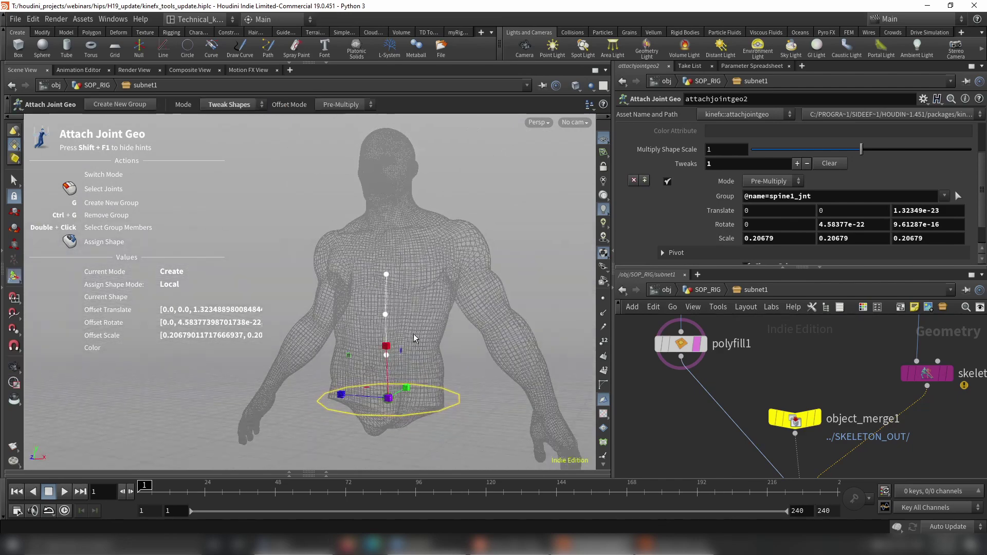
Switch Attach Joint Geo to shape assignment and create shape groups for spine2_jnt, spine3_jnt and spine4_jnt.
left_click(229, 105)
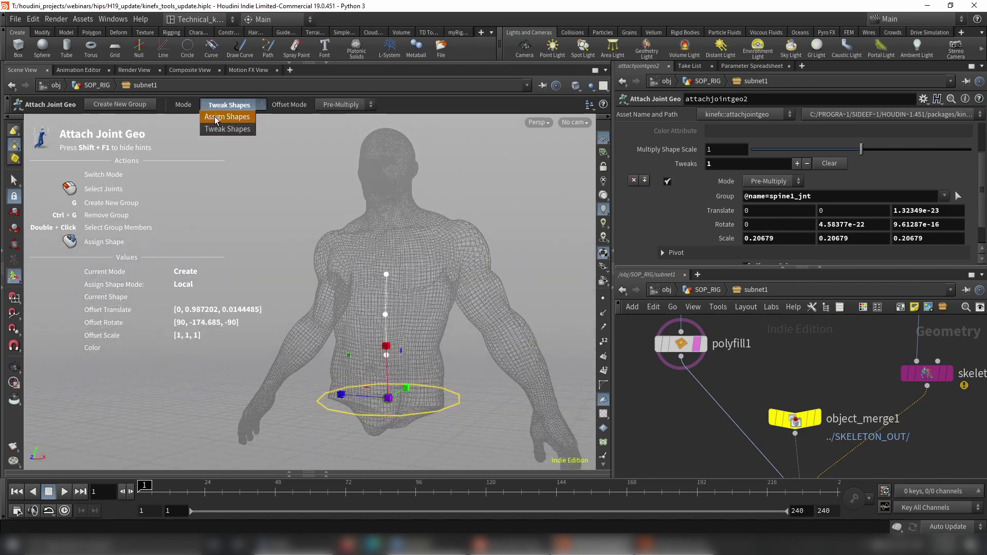
left_click(215, 118)
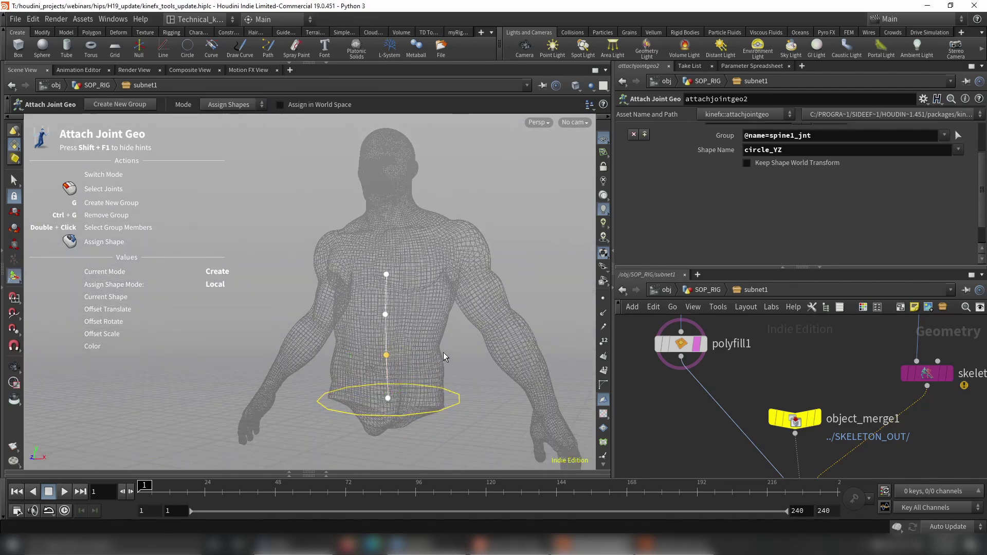
key("g")
left_click(385, 315)
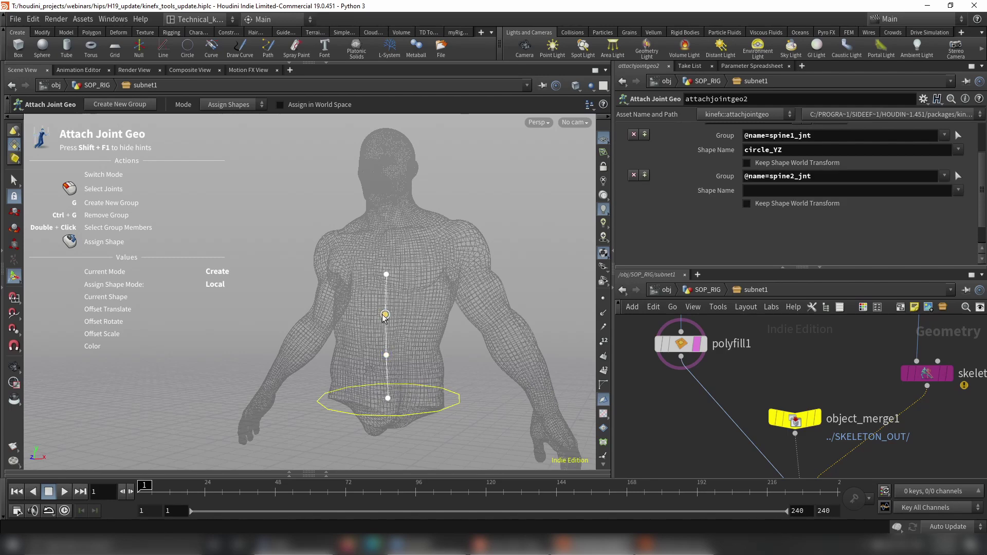
left_click(386, 274)
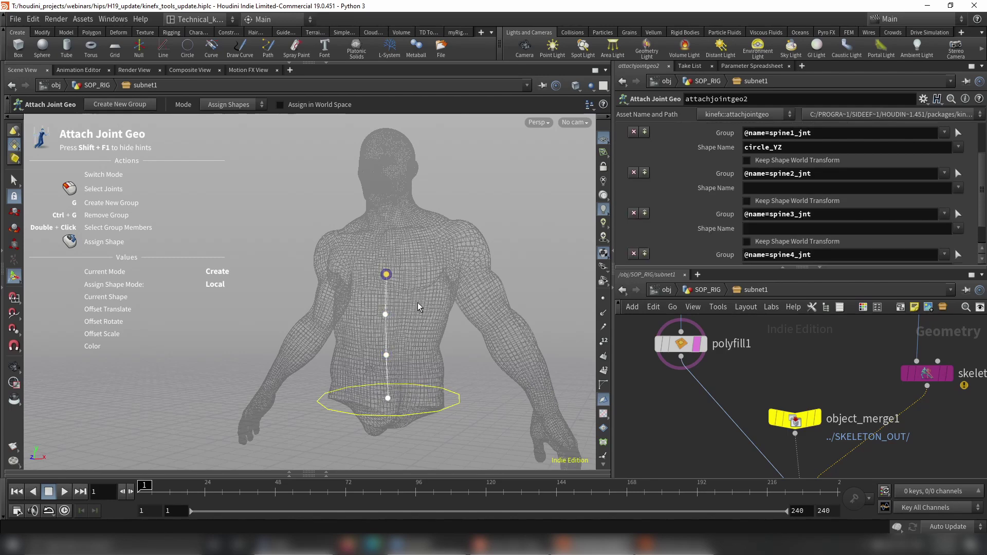
scroll(836, 184, "down", 2)
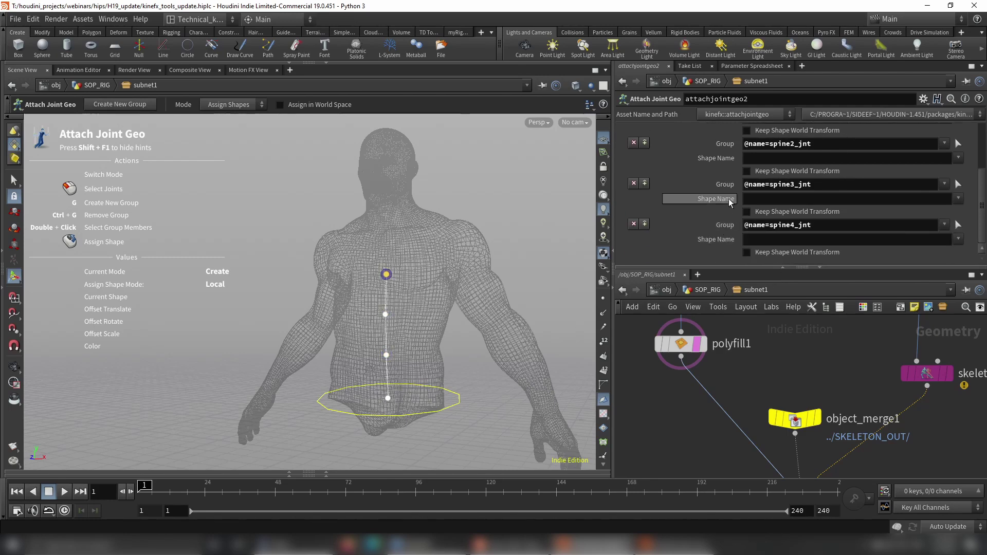
Copy the circle_YZ shape name from spine1_jnt to the spine2_jnt, spine3_jnt and spine4_jnt assignments.
scroll(727, 151, "up", 3)
double_click(777, 166)
key("ctrl+c")
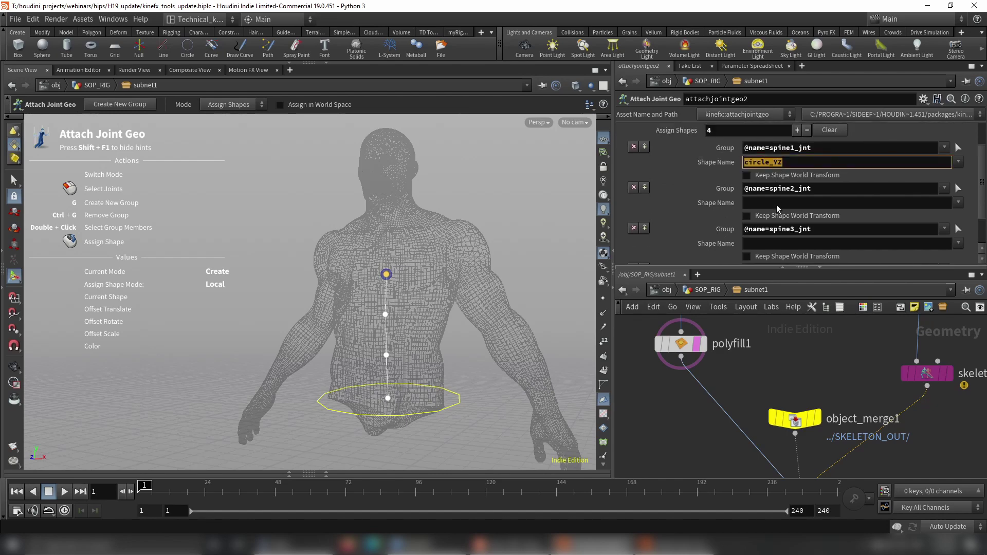
left_click(777, 206)
key("ctrl+v")
left_click(765, 247)
key("ctrl+v")
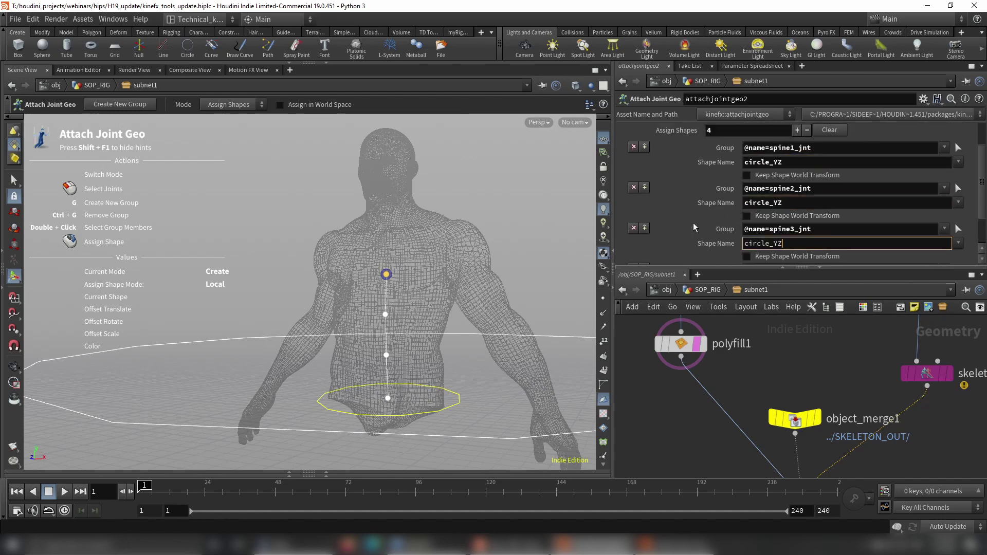
scroll(766, 243, "down", 3)
left_click(757, 239)
key("ctrl+v")
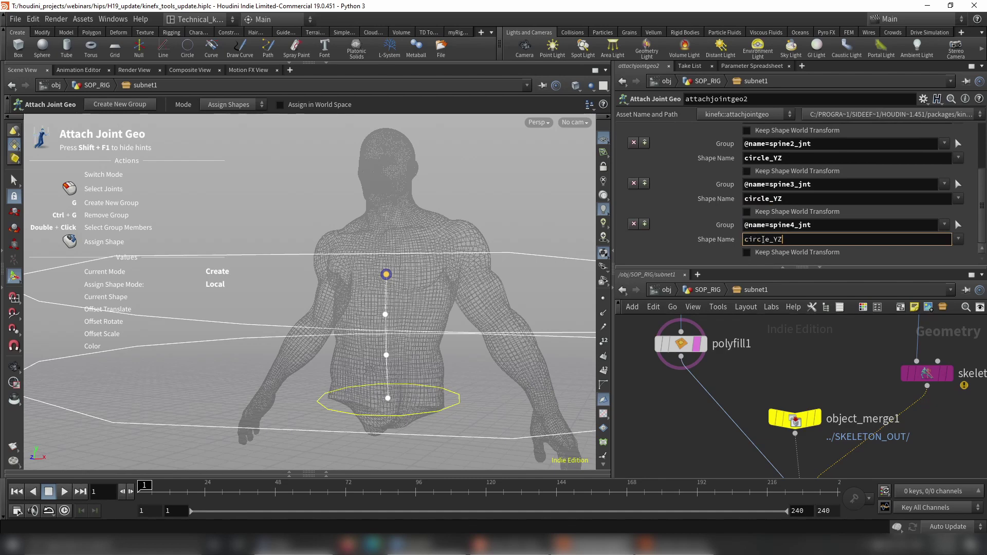
key("Return")
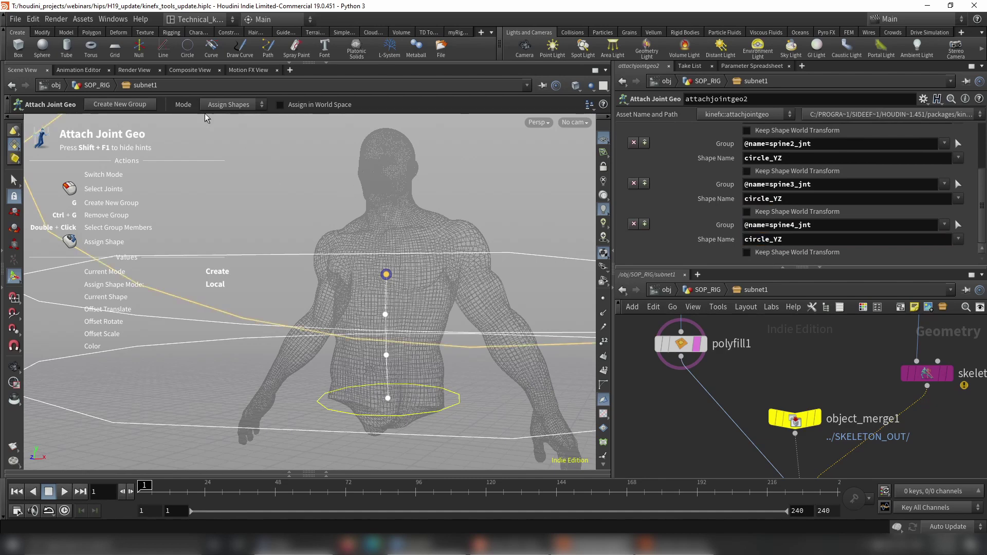
Switch to tweaking shapes and shrink the spine2_jnt circle to a uniform scale of about 0.213.
left_click(226, 105)
left_click(221, 126)
left_click_drag(470, 279, 409, 373)
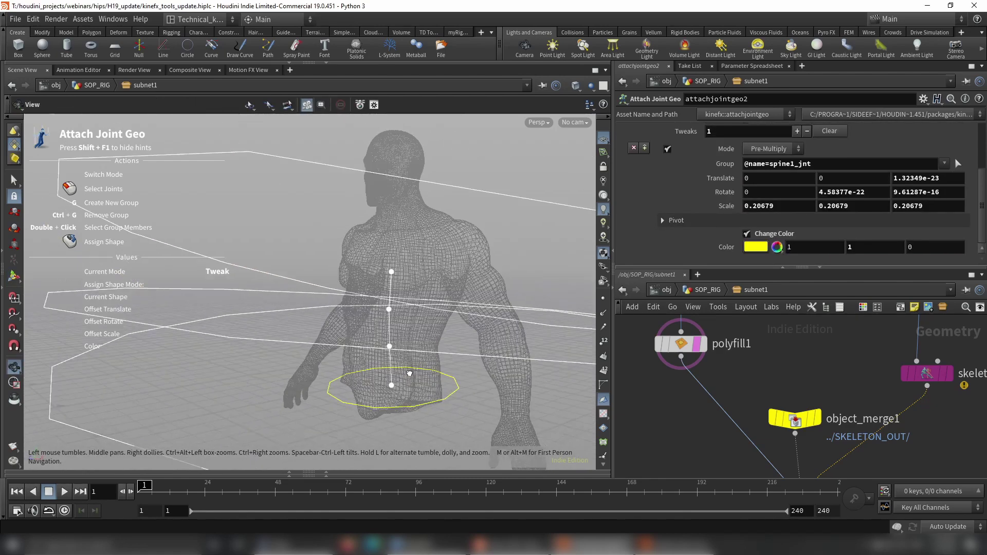
key("Return")
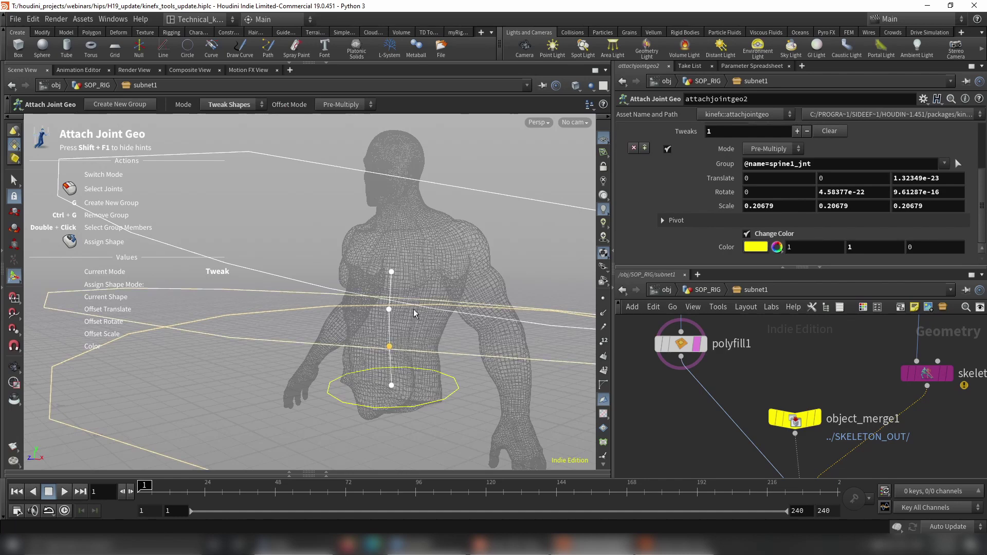
left_click(389, 346)
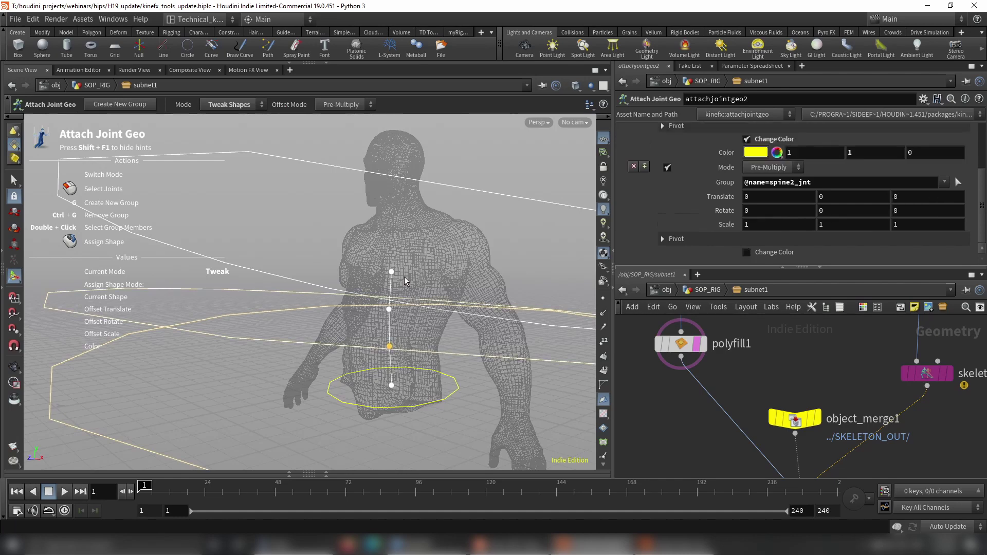
left_click_drag(379, 353, 407, 312)
left_click(415, 315)
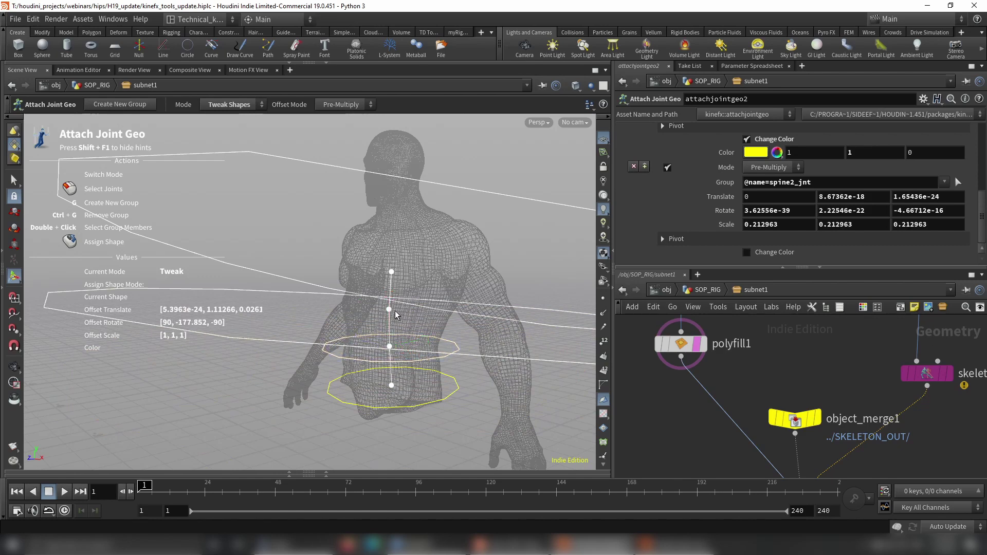
Shrink the spine3_jnt circle to a uniform scale of about 0.231 and the spine4_jnt circle to about 0.285.
left_click(403, 320)
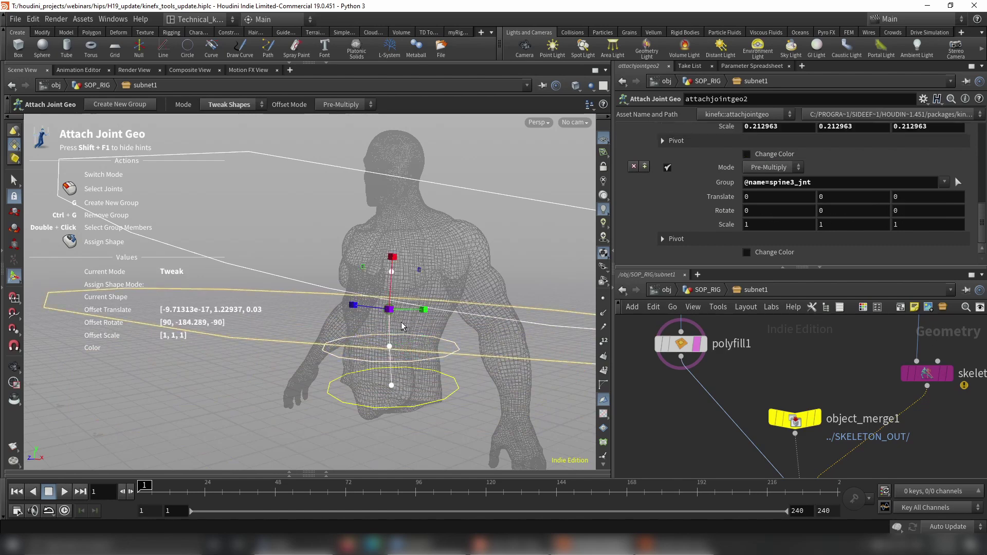
left_click_drag(383, 317, 344, 323)
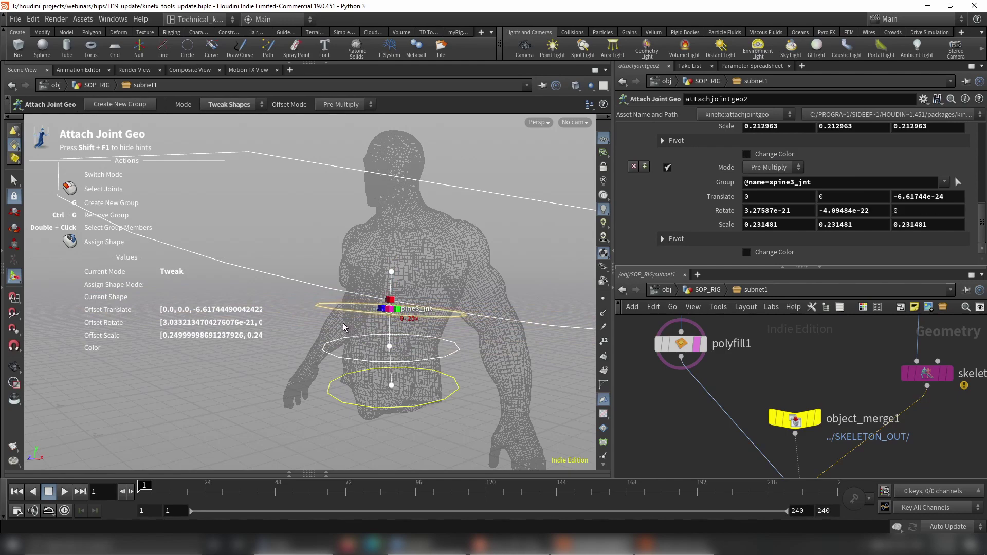
left_click(465, 254)
left_click(392, 273)
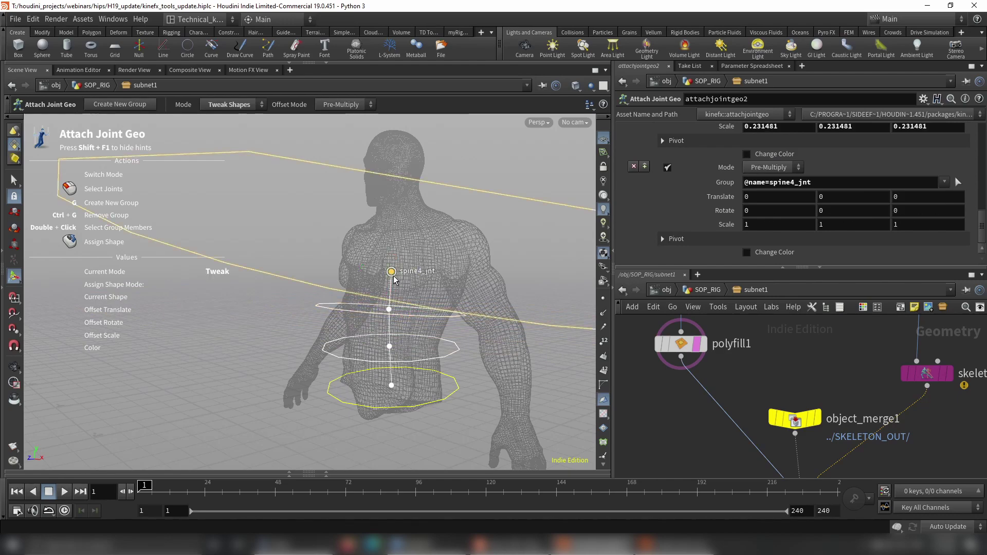
left_click_drag(383, 275, 421, 304)
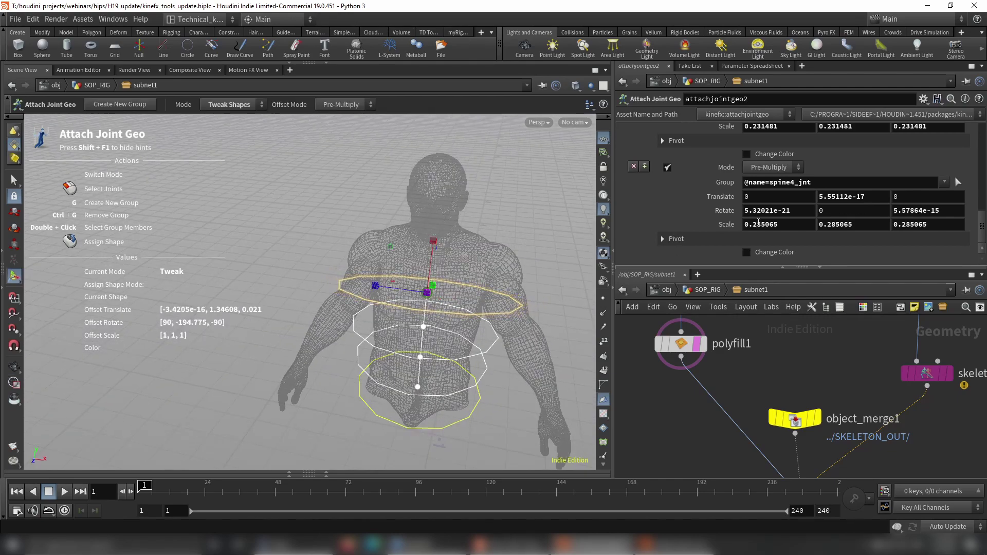
Enlarge the parameter area, enable Change Color on the spine4_jnt tweak and set its circle to yellow (1, 1, 0).
left_click_drag(821, 272, 784, 476)
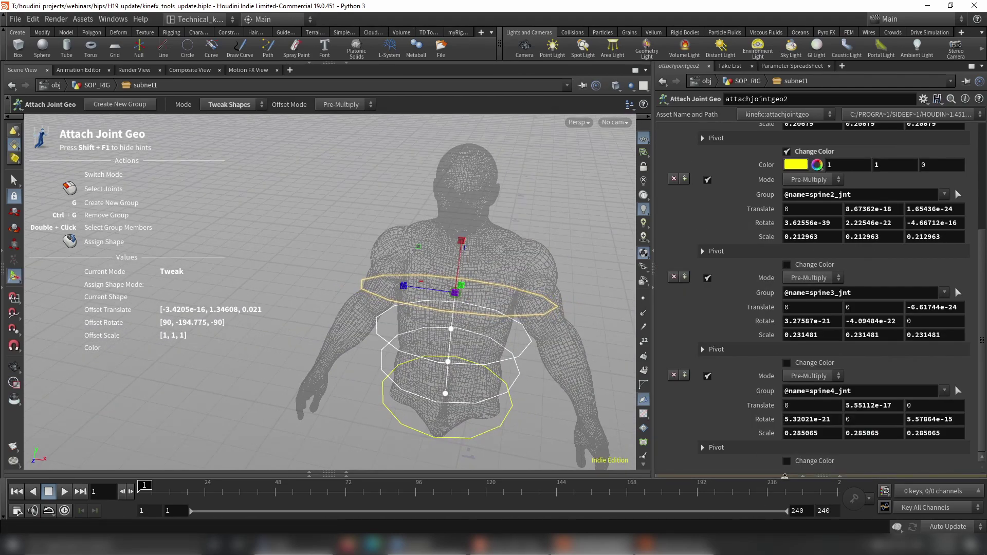
left_click(796, 459)
left_click(795, 459)
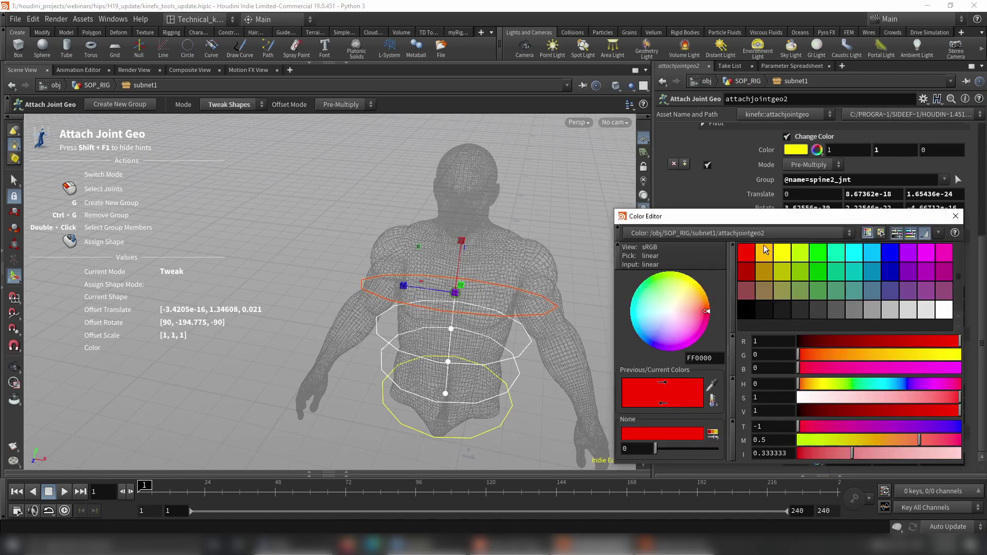
left_click(784, 254)
left_click(955, 216)
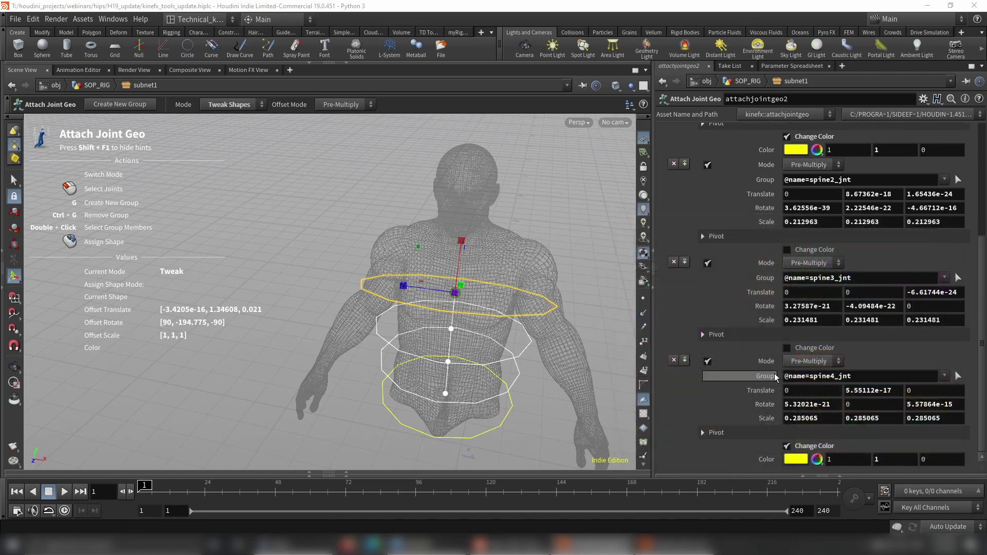
Enable Change Color on the spine3_jnt and spine2_jnt tweaks and set both circles to yellow (1, 1, 0).
left_click(787, 348)
left_click(796, 362)
left_click(782, 256)
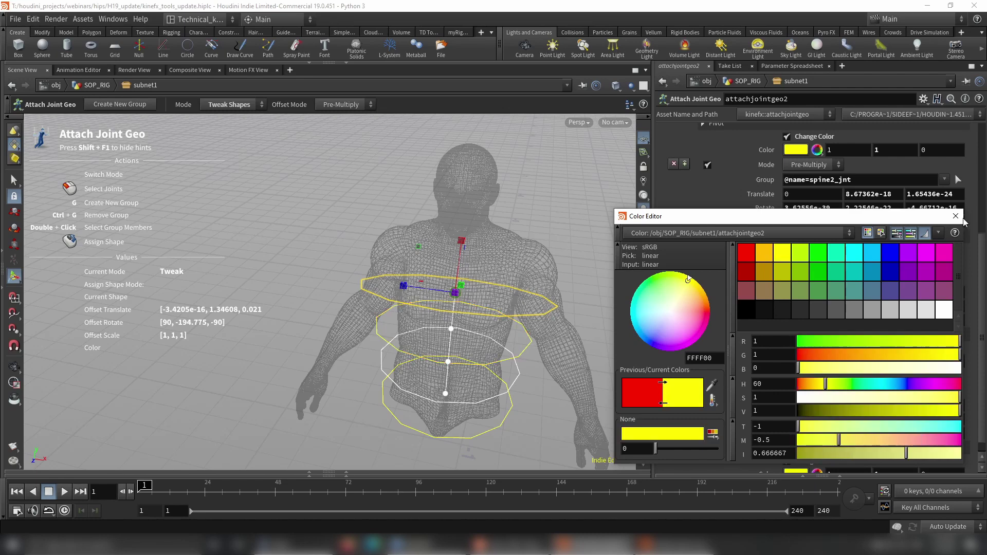
left_click(955, 216)
left_click(787, 250)
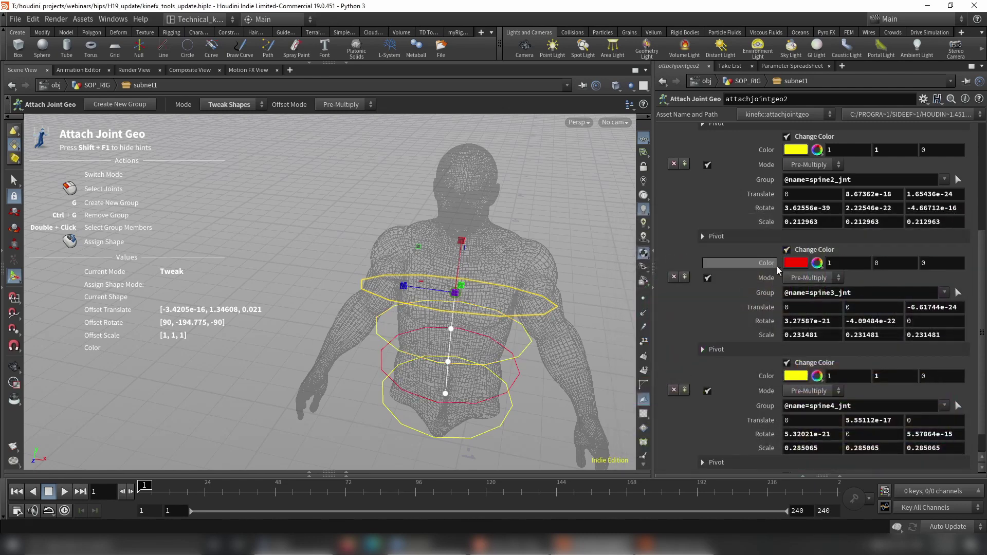
left_click(792, 264)
left_click(780, 254)
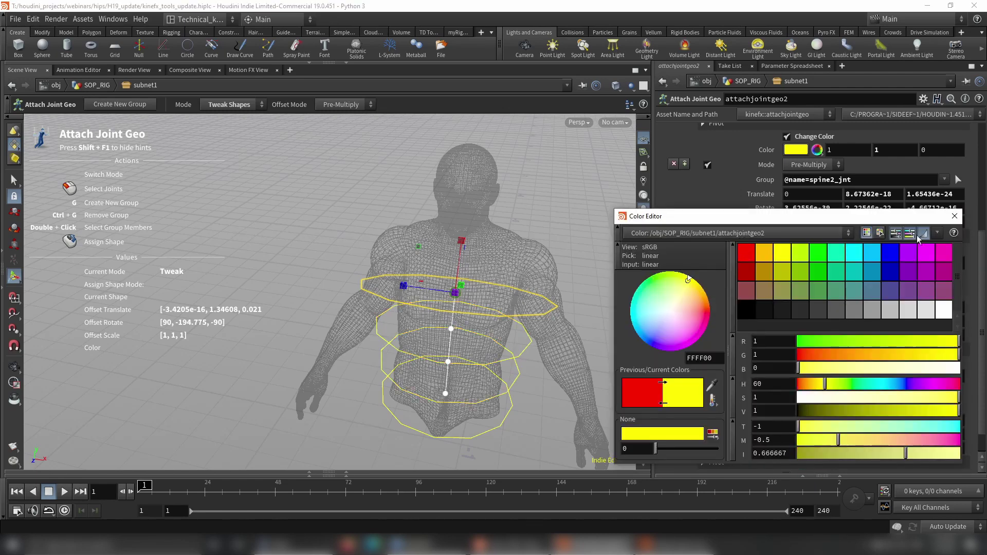
left_click(955, 216)
Rotate the spine4_jnt circle by about -6.5 degrees around Z to tilt it at the chest in side view.
key("space")
left_click_drag(503, 196, 383, 285)
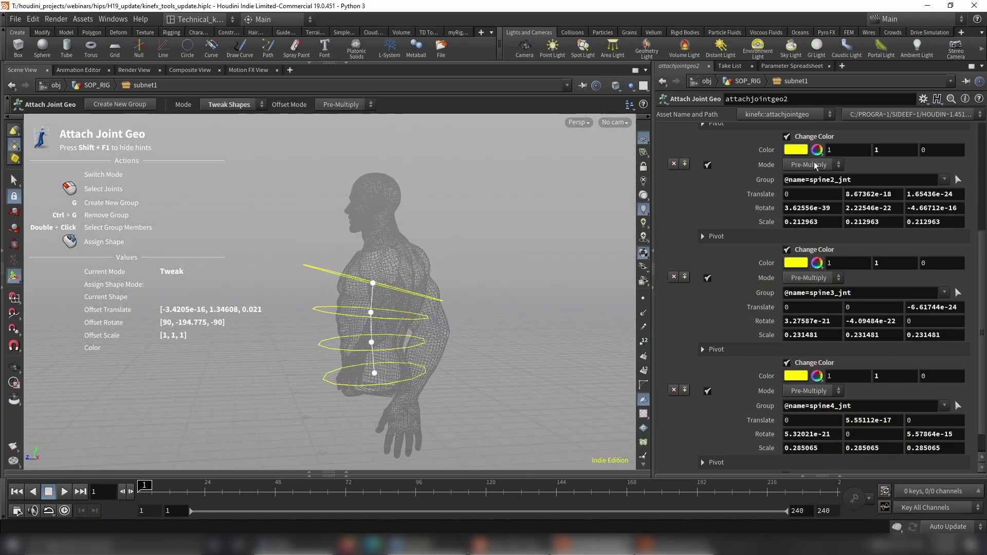
left_click(374, 283)
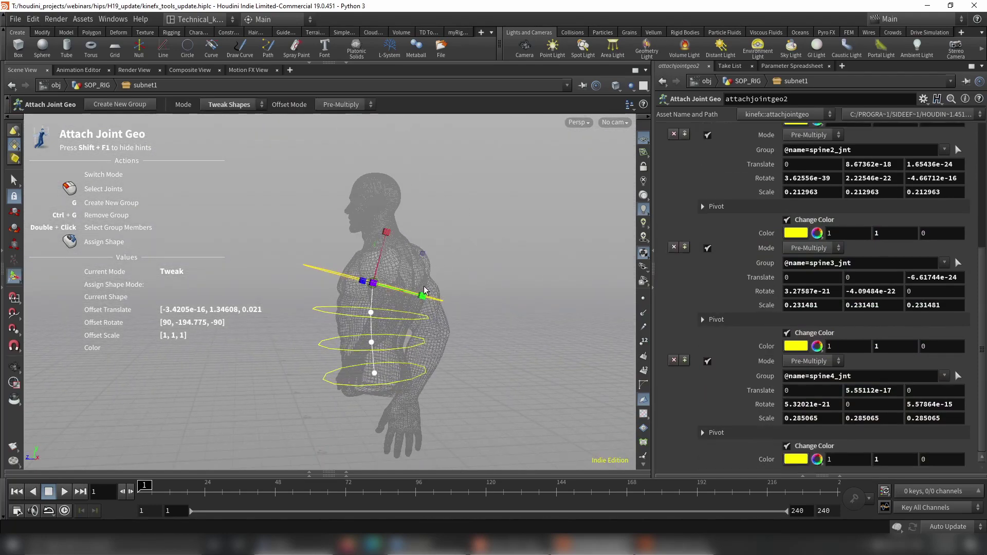
key("r")
left_click_drag(337, 245, 333, 260)
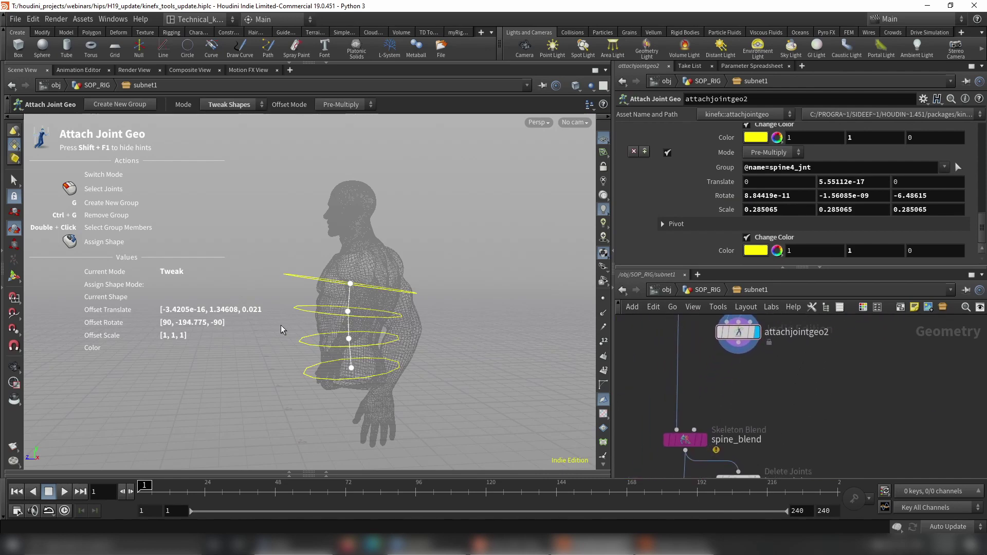
left_click_drag(436, 289, 481, 289, "alt")
key("Escape")
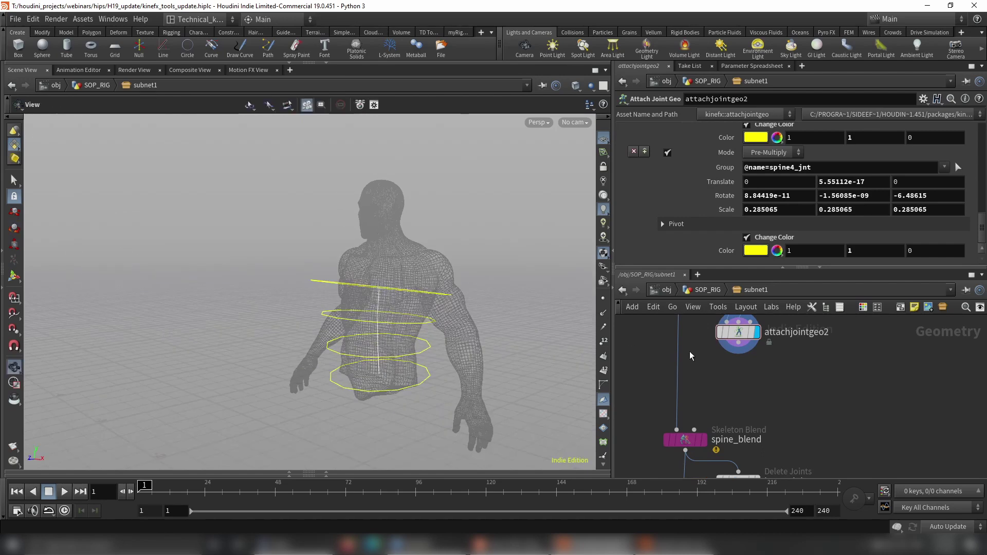
Add a Rig Pose node below attachjointgeo2 and wire it between attachjointgeo2 and spine_blend.
key("Tab")
type("rig")
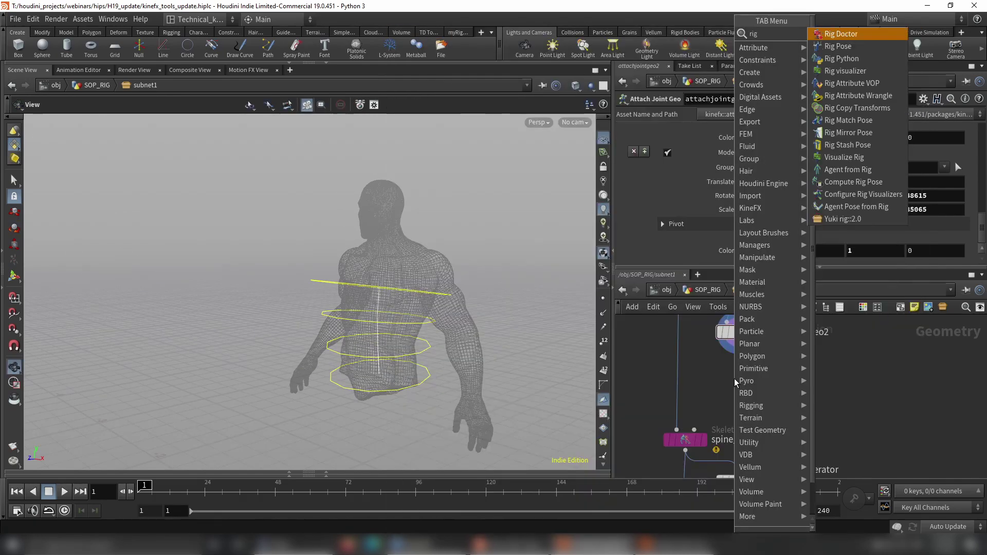
key("Down")
key("Return")
left_click(735, 380)
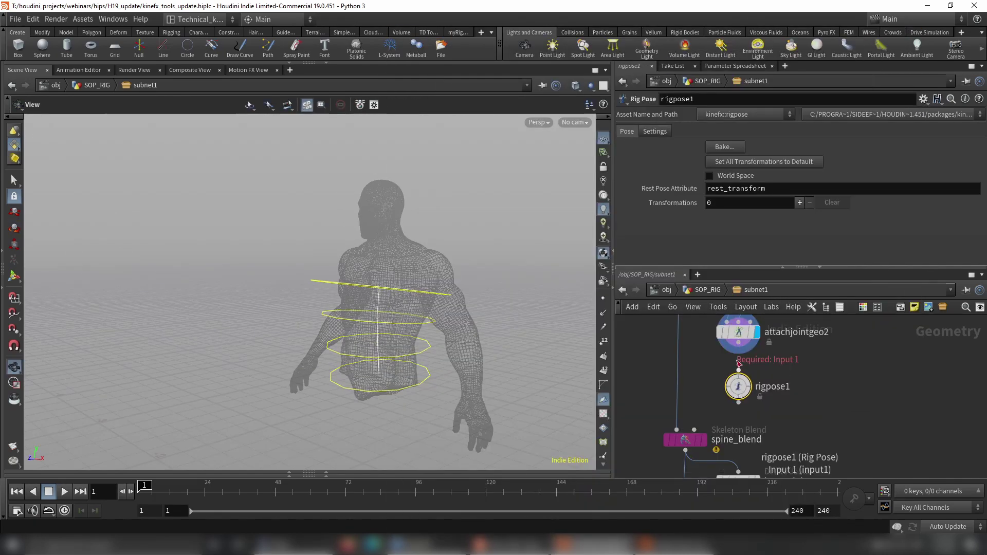
left_click_drag(739, 343, 740, 370)
left_click(739, 346)
scroll(833, 396, "down", 3)
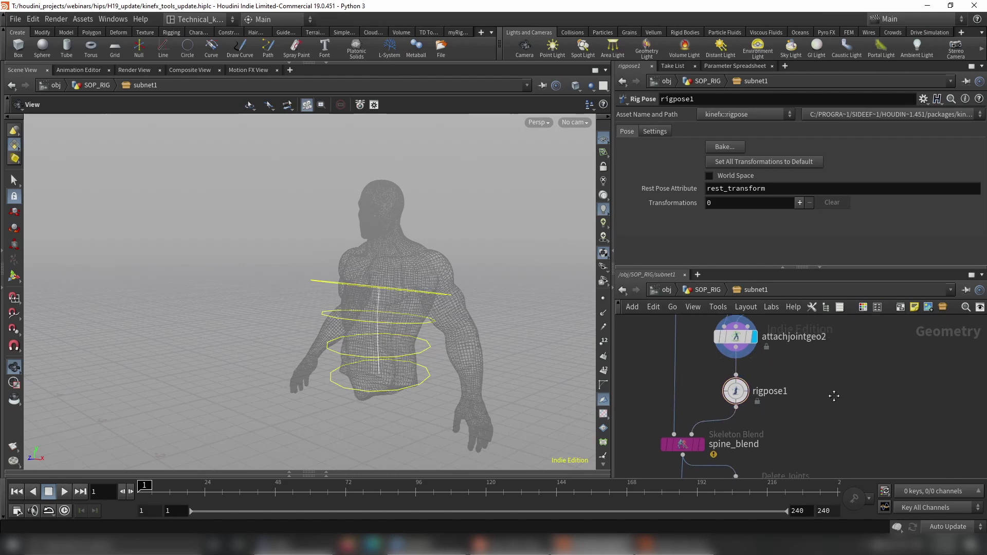
Undo back to the prebuilt spine control nodes and display the spine_controls Attach Joint Geo node.
middle_click_drag(786, 432, 762, 364)
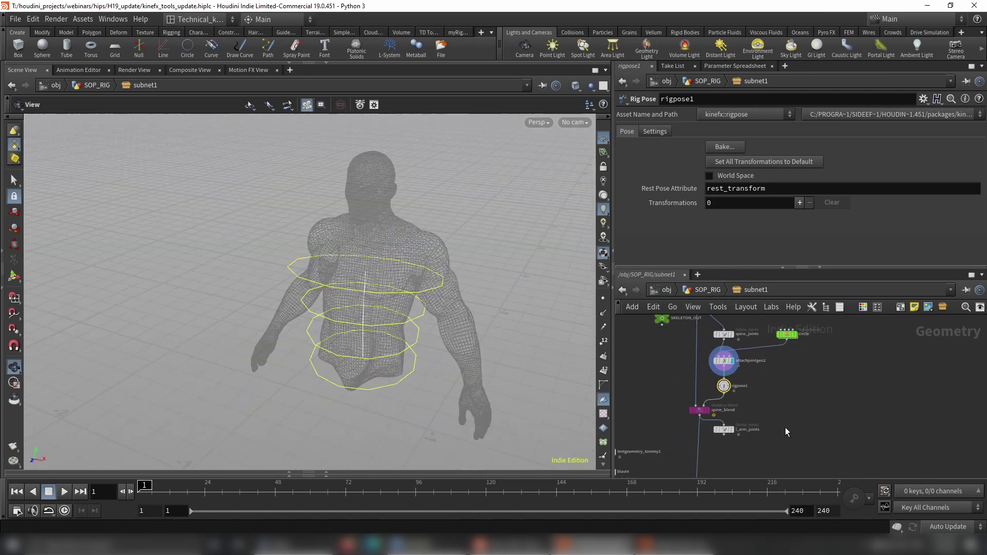
middle_click_drag(786, 432, 781, 355)
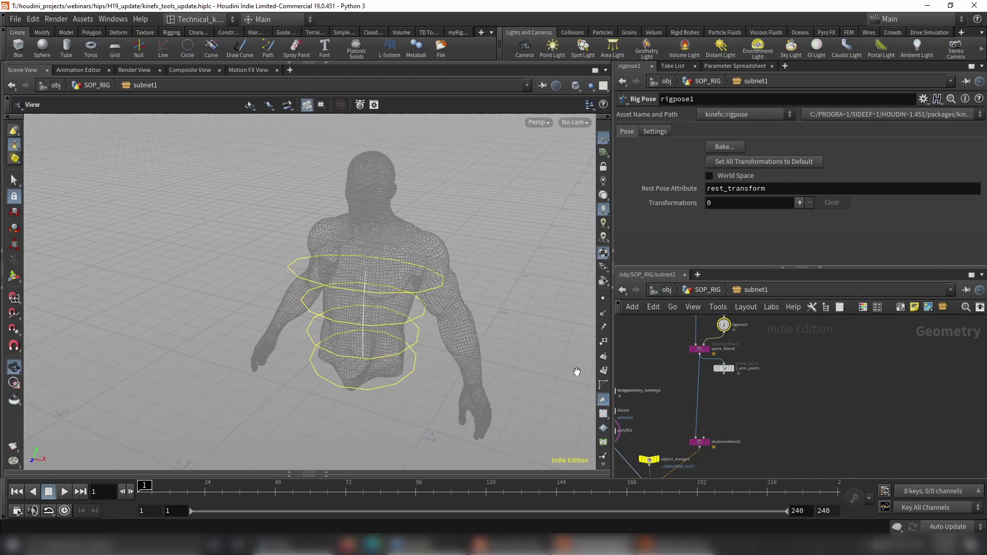
middle_click_drag(821, 376, 830, 395)
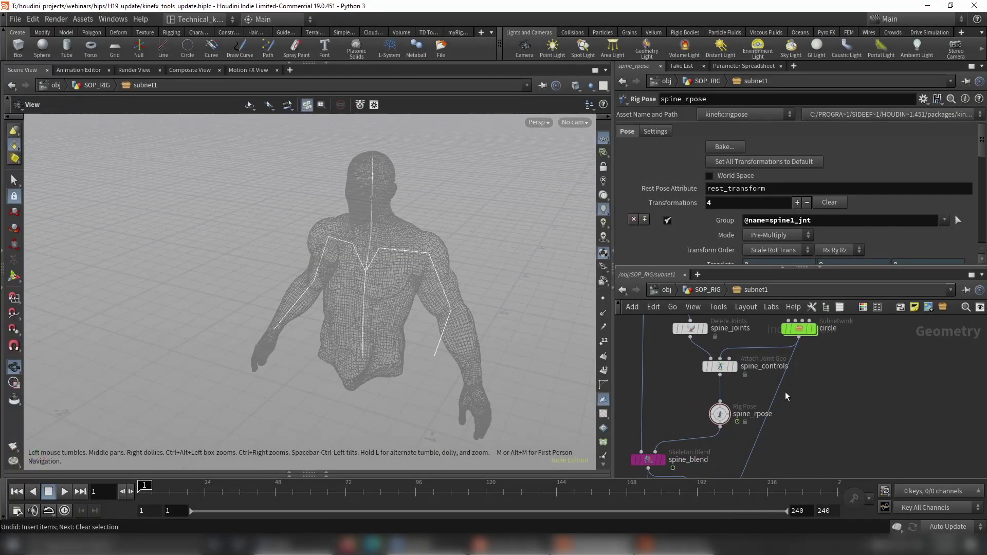
left_click(734, 367)
left_click(721, 367)
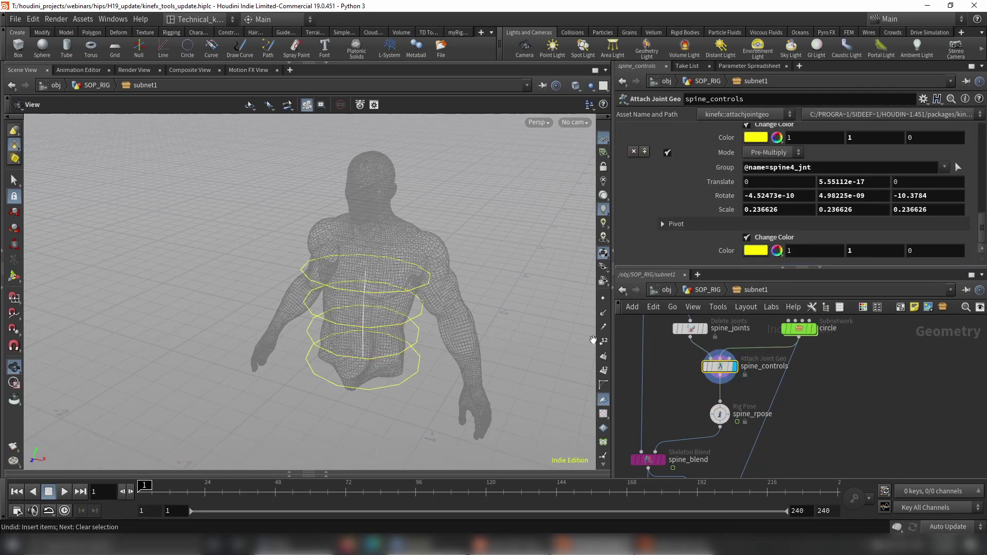
middle_click_drag(764, 412, 766, 377)
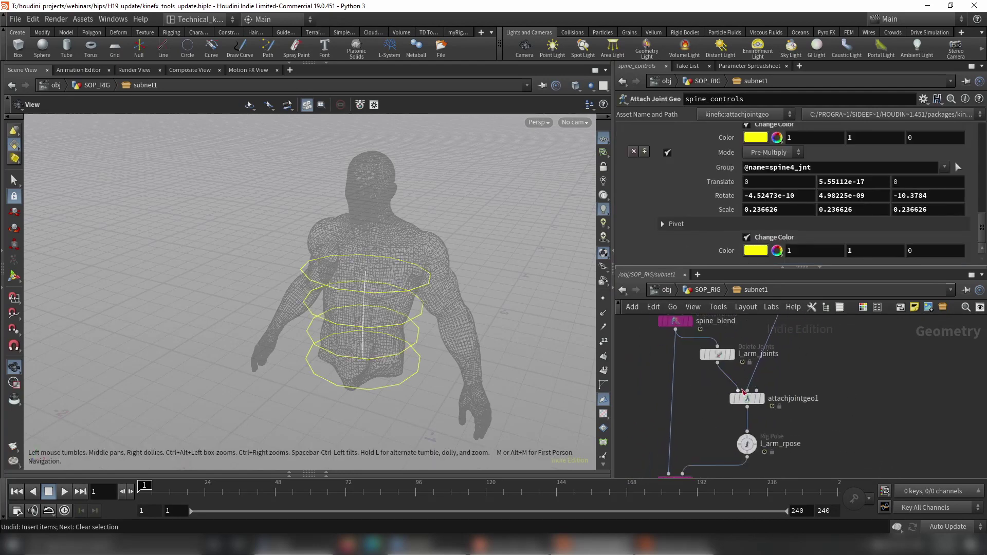
Display the left arm's attachjointgeo1 node and examine the circle_YZ shape assignments for its joints.
left_click(762, 399)
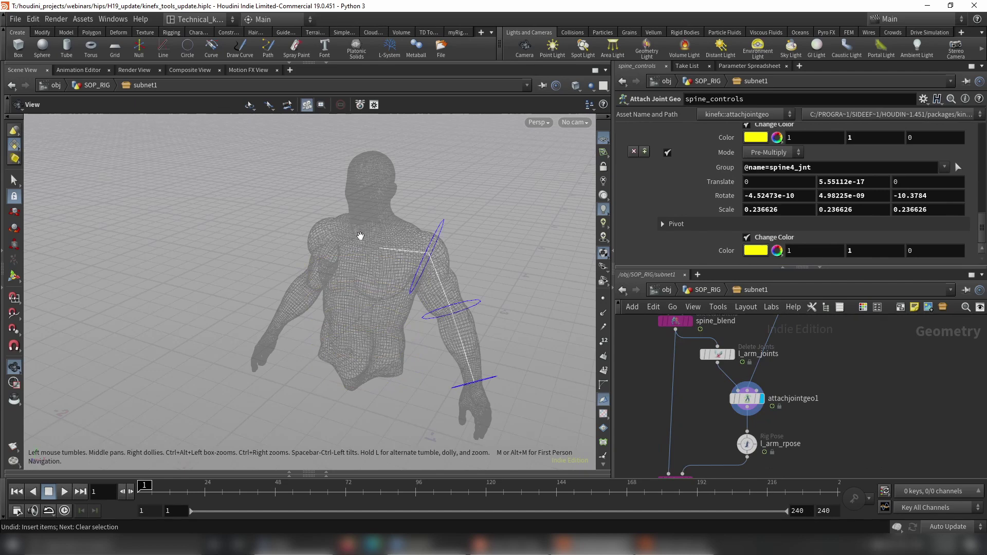
middle_click_drag(876, 381, 863, 361)
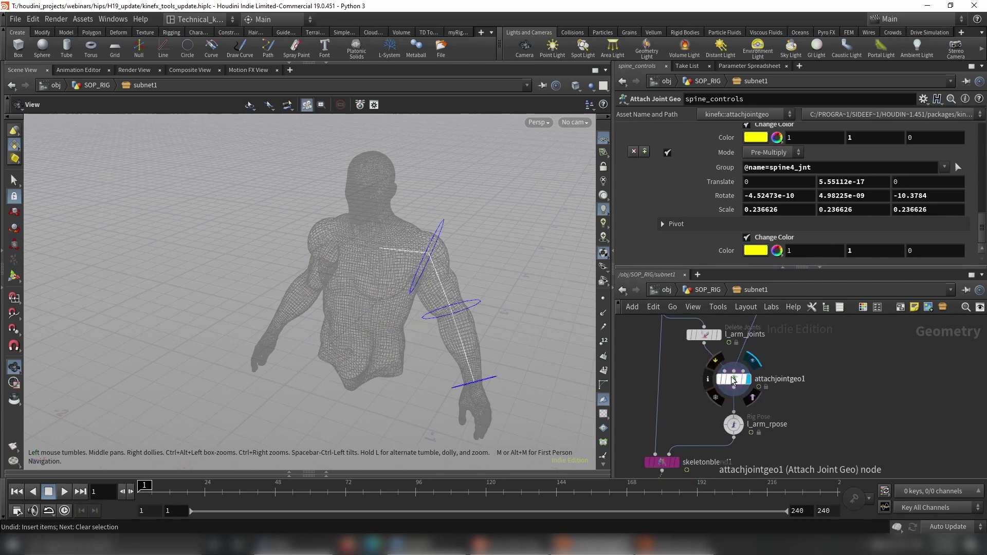
left_click(733, 379)
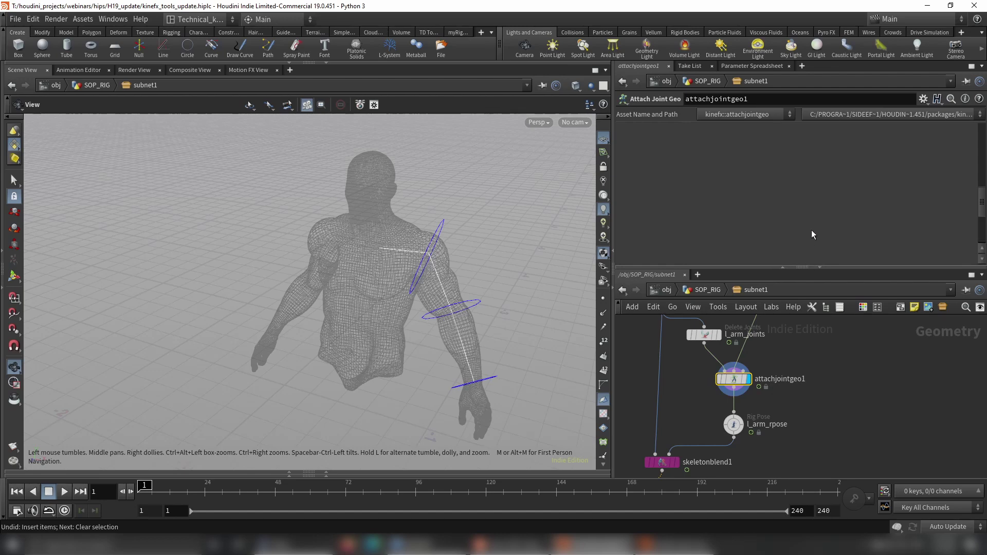
scroll(799, 214, "down", 3)
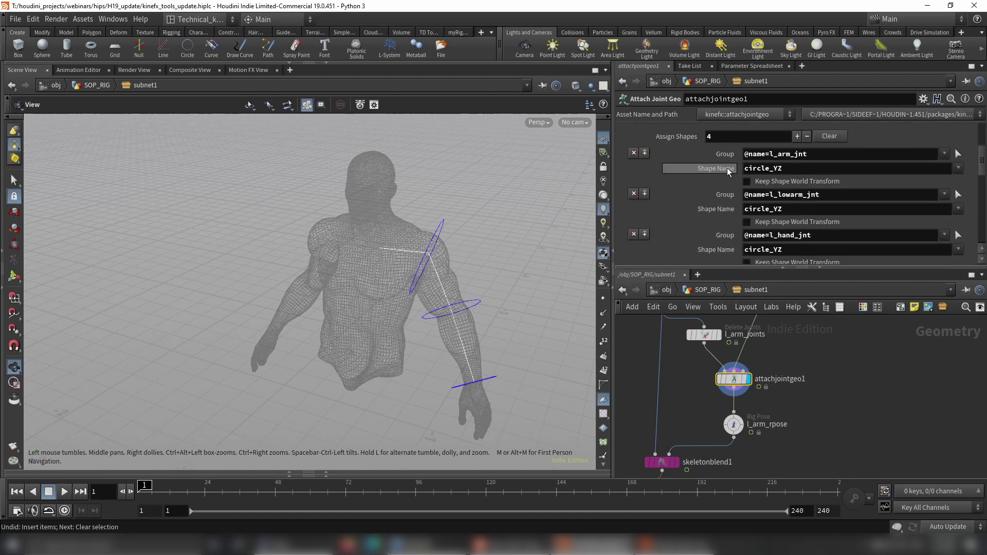
Turn off the polyfill node's template display to hide the body mesh around the left arm controls.
middle_click_drag(807, 417, 853, 282)
scroll(824, 330, "down", 2)
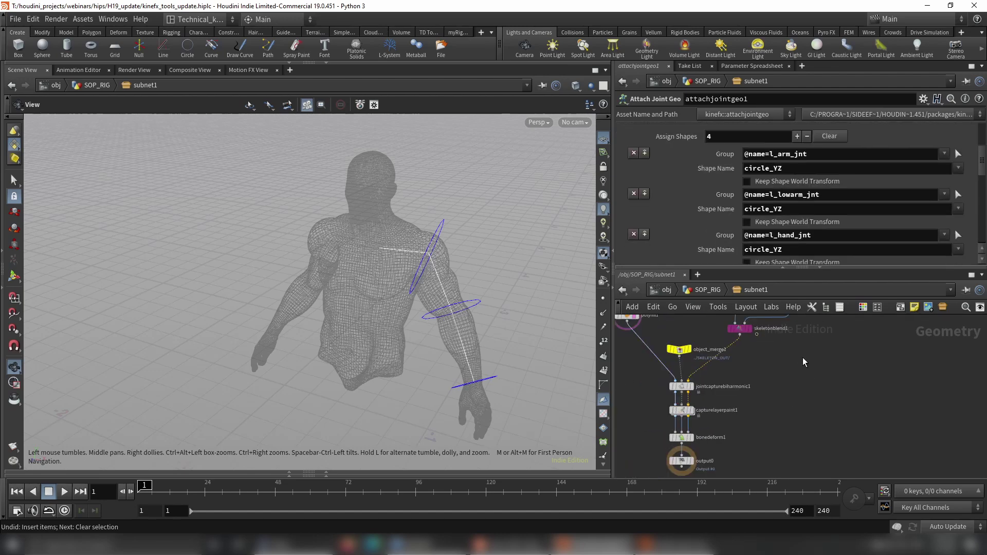
middle_click_drag(824, 345, 808, 412)
left_click(618, 381)
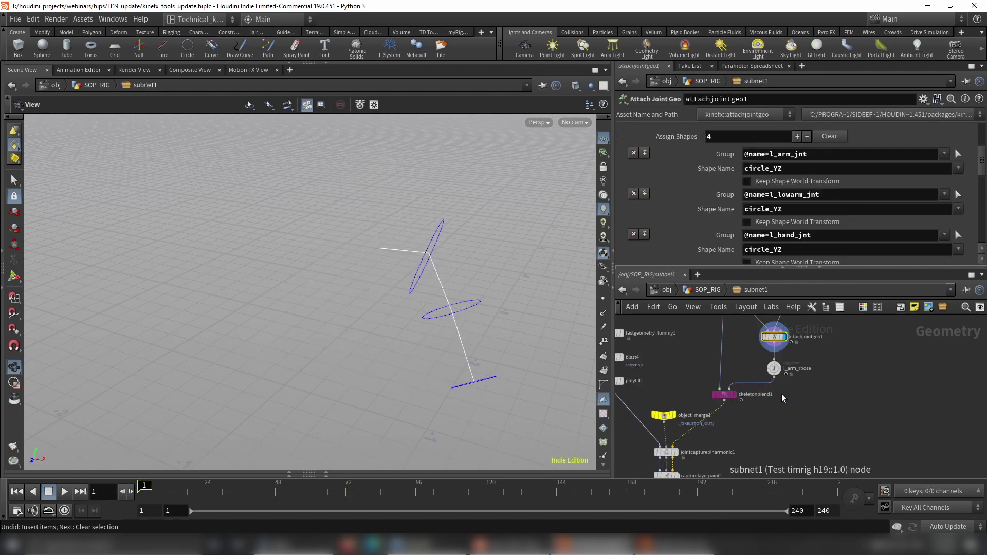
middle_click_drag(781, 394, 763, 459)
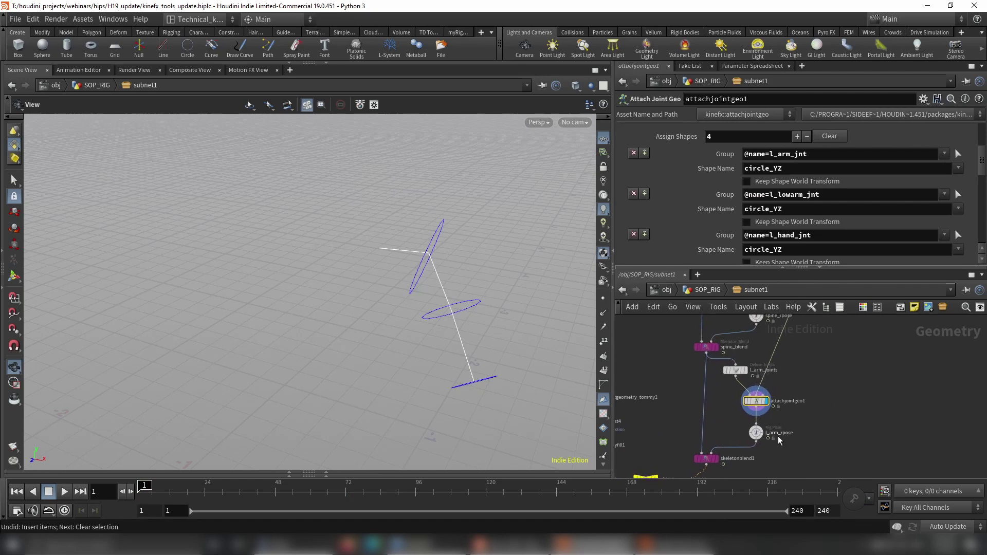
Examine the joint transformations in the l_arm_rpose and spine_rpose Rig Pose nodes.
left_click(756, 432)
scroll(791, 242, "down", 3)
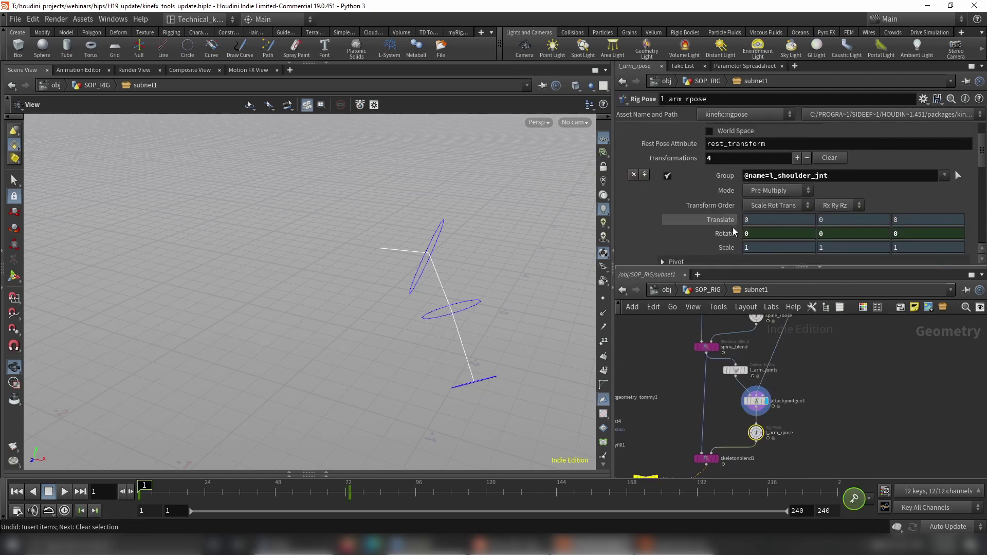
key("ctrl+z")
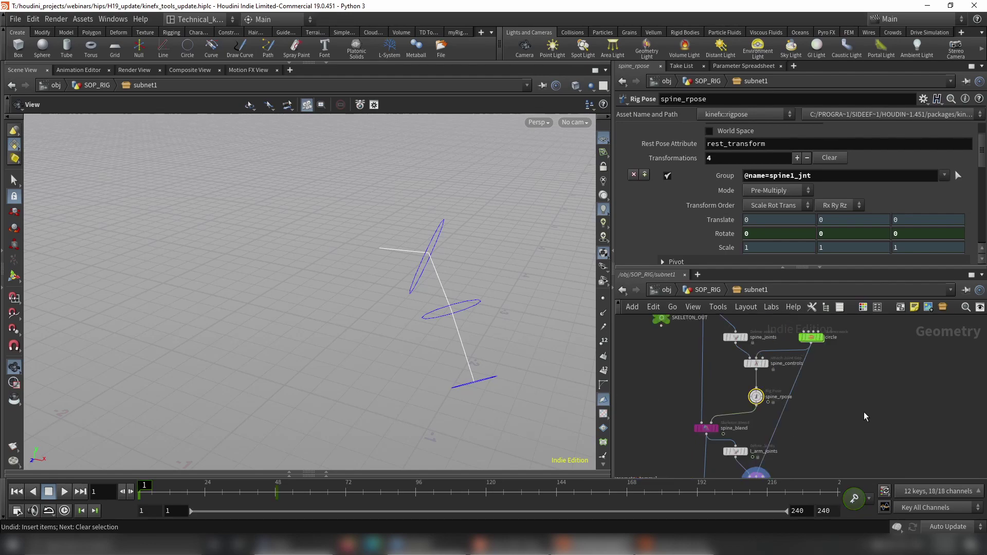
Open the type properties of the subnet1 asset and show its internal rig network alongside them.
key("u")
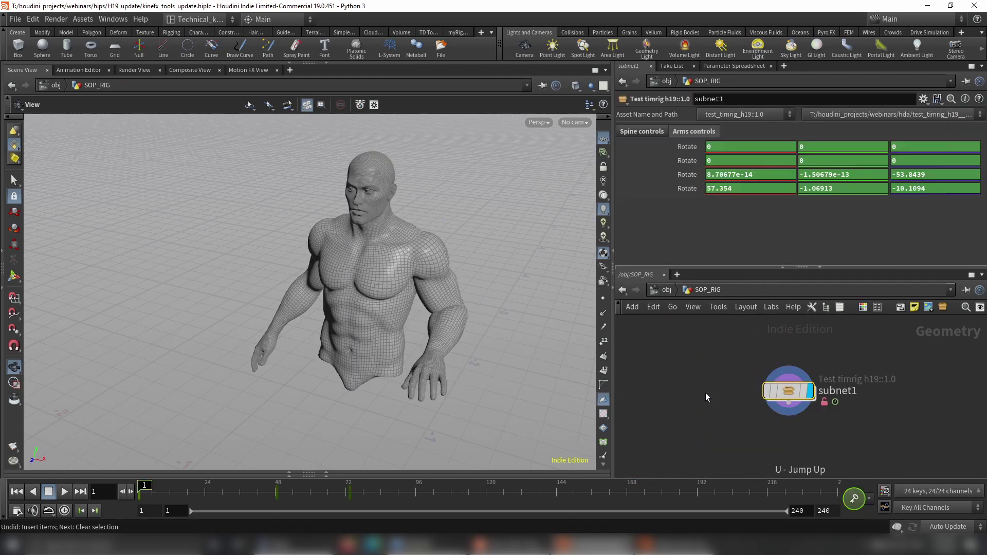
right_click(786, 395)
left_click(817, 525)
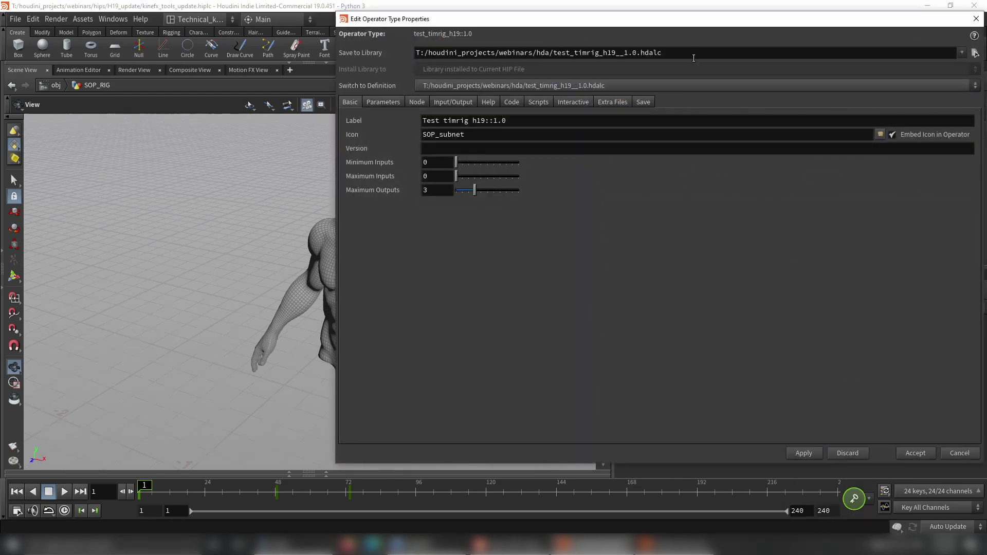
left_click_drag(713, 25, 371, 29)
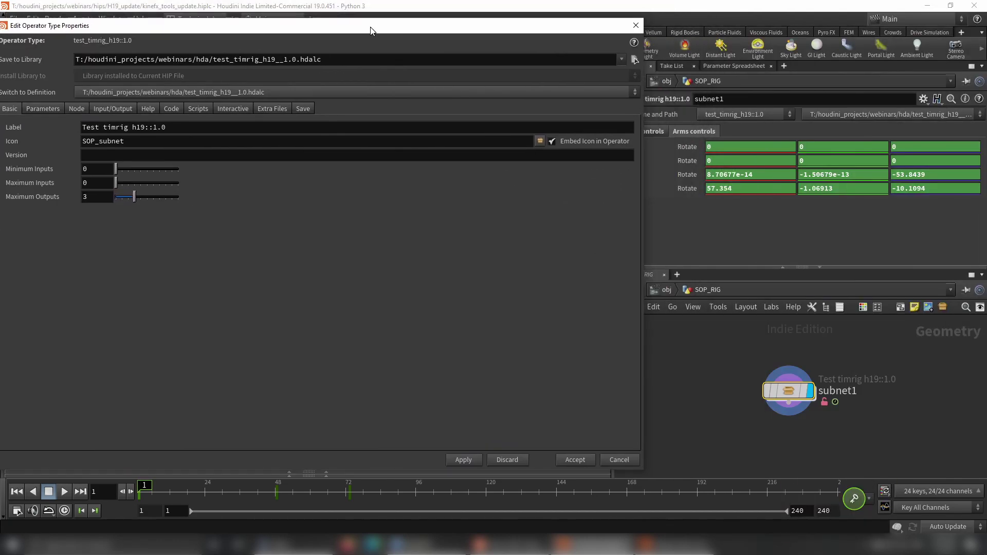
double_click(789, 391)
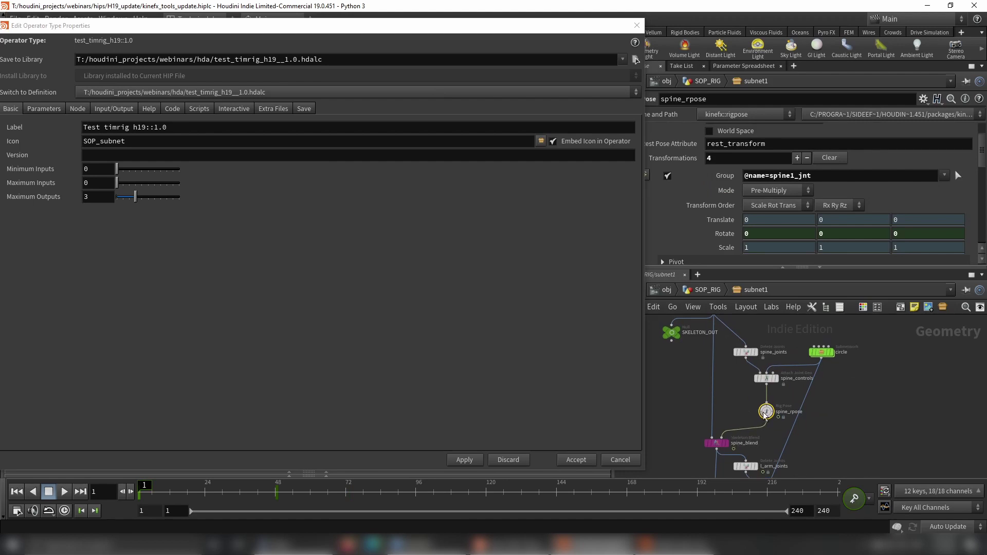
Review the asset's Spine controls and Arms controls parameters and its Default State setting, then close the properties without saving.
left_click(52, 110)
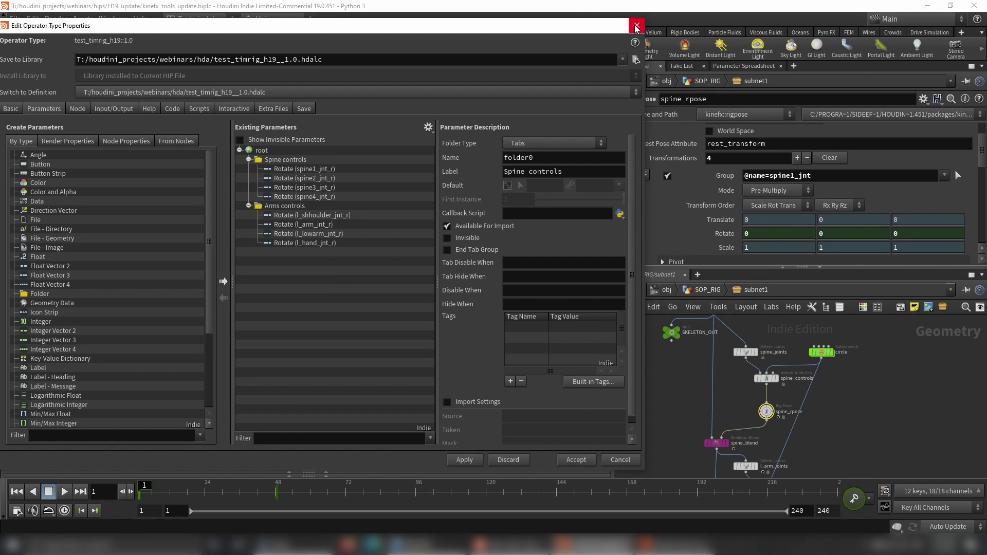
left_click_drag(231, 25, 321, 57)
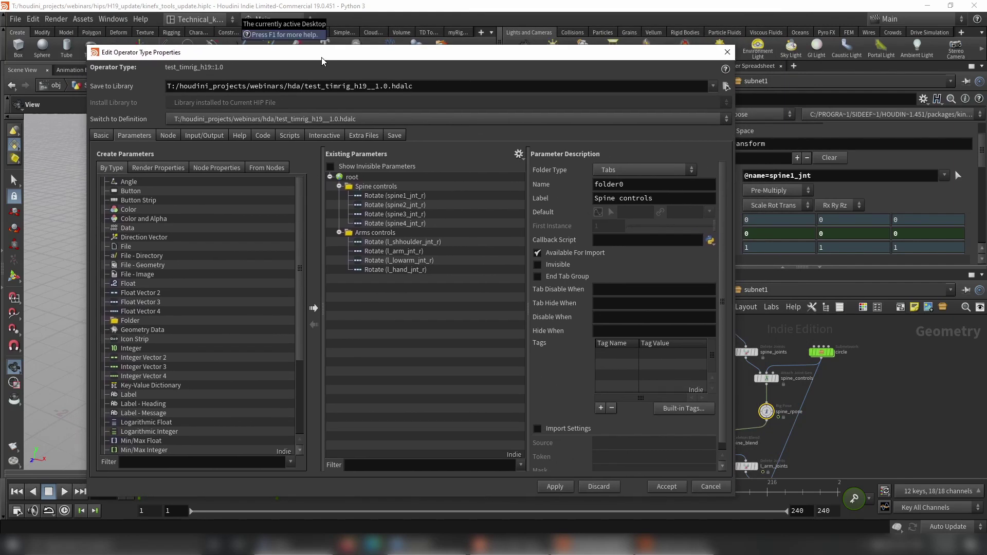
left_click(168, 136)
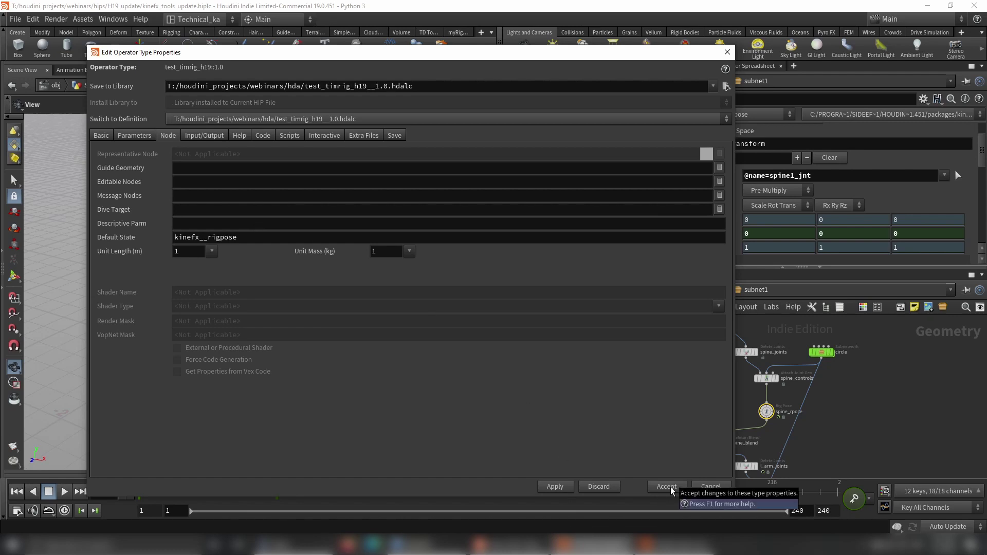
left_click(711, 486)
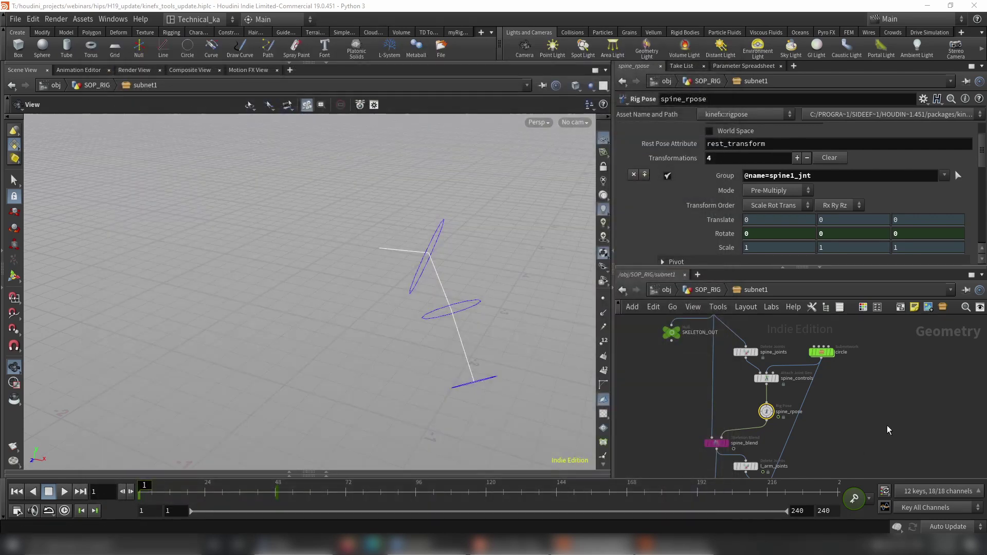
Save the subnet1 asset's node type and match the node to its current definition.
middle_click_drag(884, 428, 883, 366)
key("u")
right_click(769, 390)
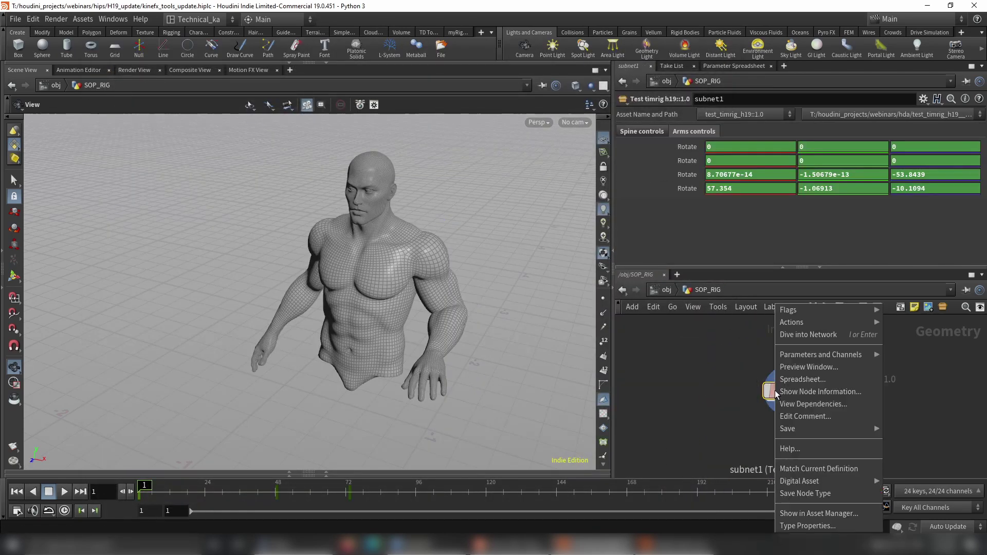
left_click(798, 495)
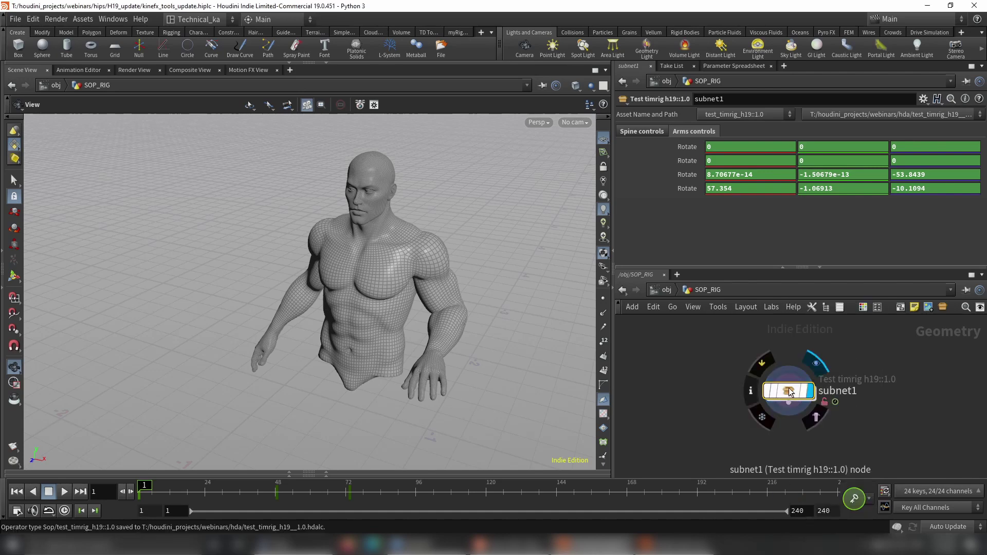
right_click(784, 391)
left_click(826, 469)
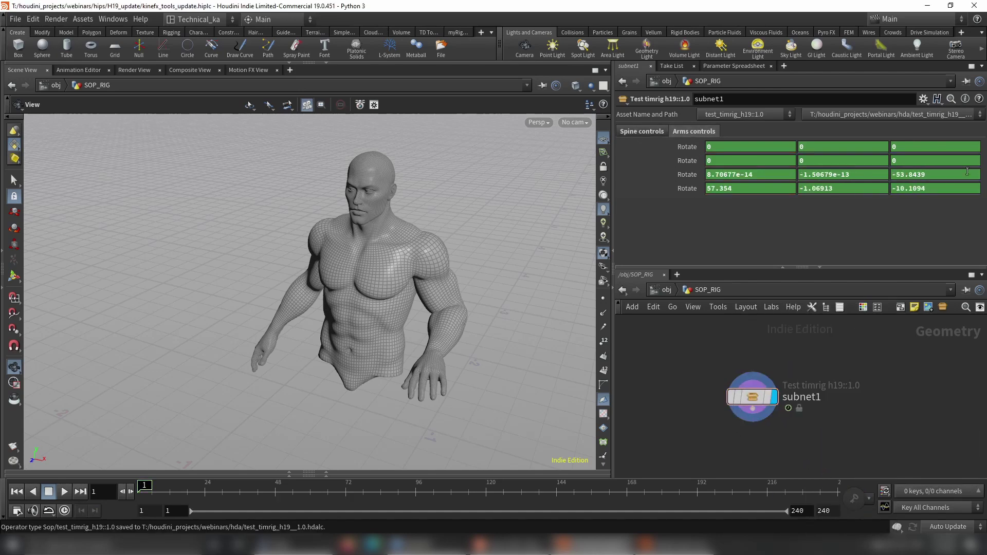
Activate the Rig Pose tool on subnet1 and rotate l_lowarm_jnt to about -17.9 degrees around Z.
left_click(732, 397)
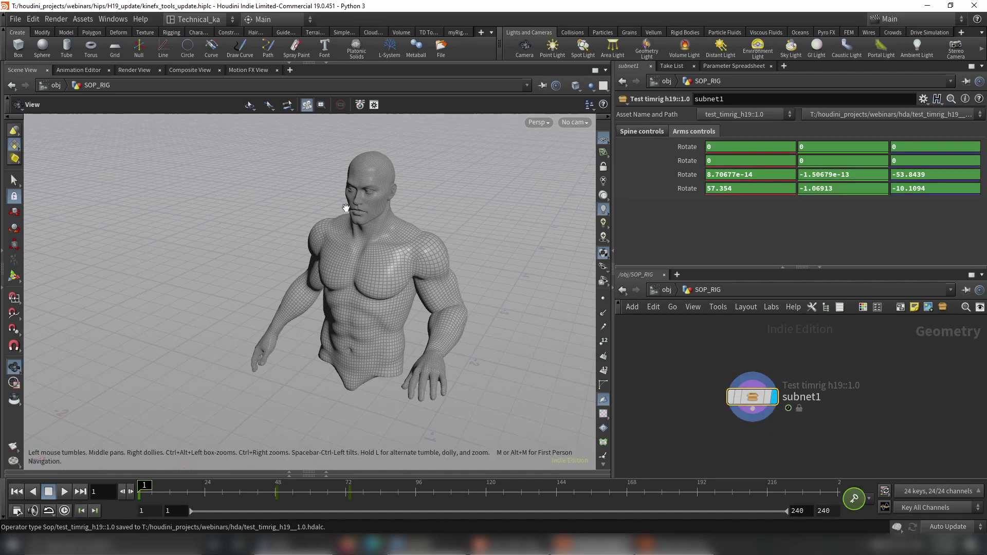
key("Return")
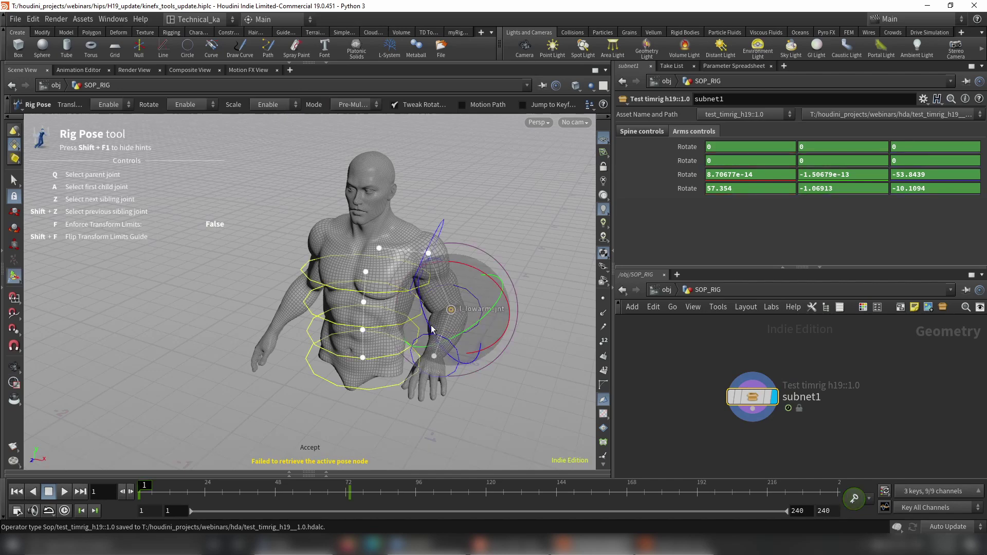
left_click_drag(431, 328, 445, 361)
Bend the torso toward one side by rotating the spine controls.
left_click(359, 332)
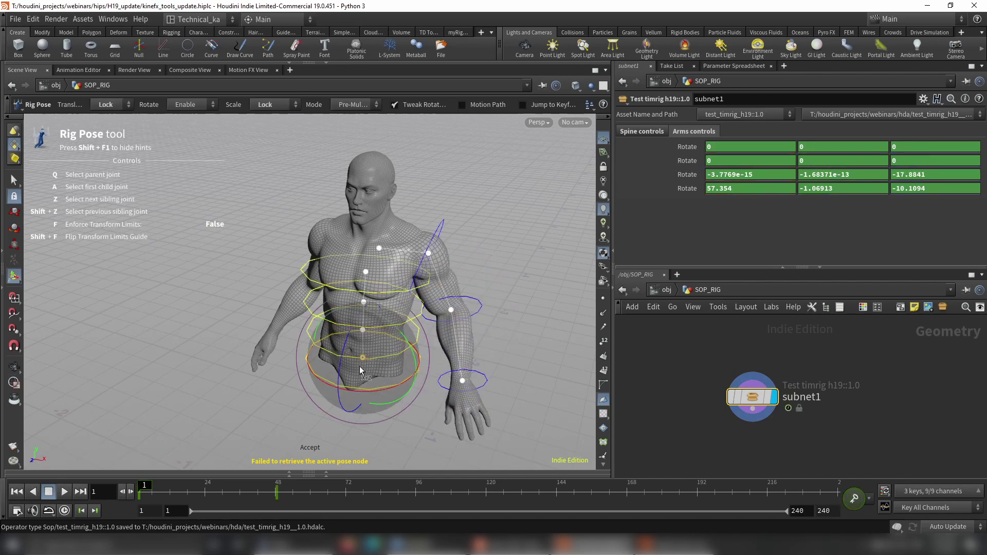
left_click_drag(351, 326, 379, 302)
right_click_drag(379, 302, 357, 287, "alt")
left_click_drag(357, 287, 346, 294, "alt")
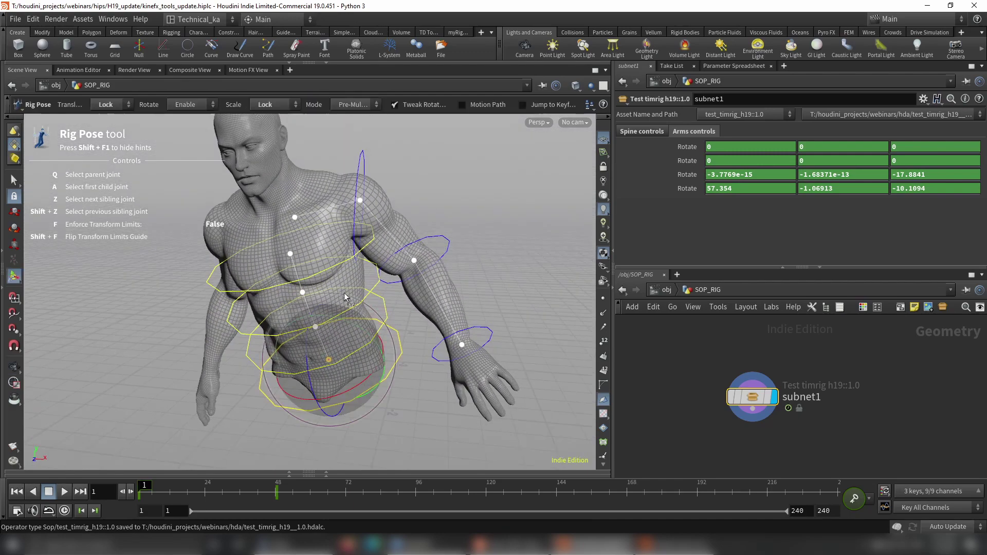
left_click(475, 201)
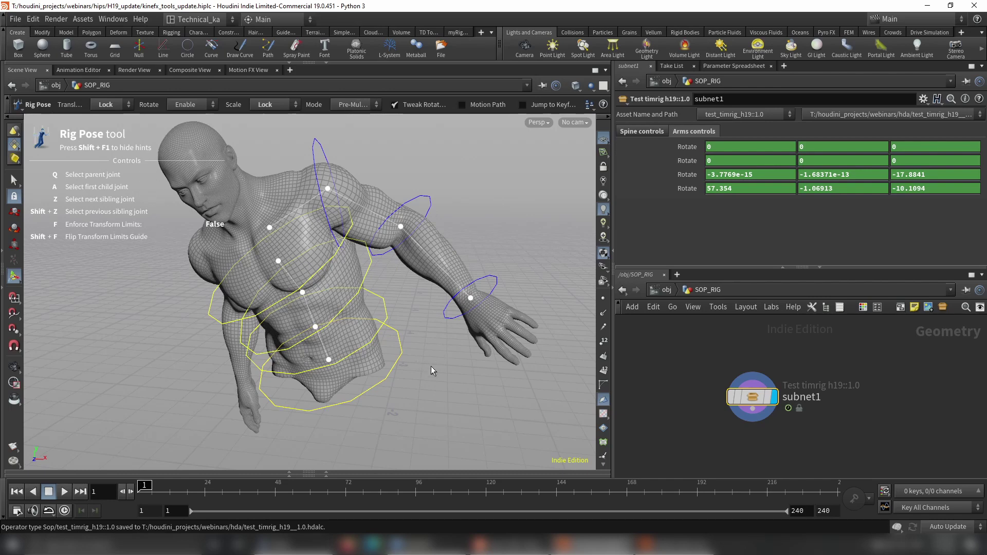
left_click(311, 330)
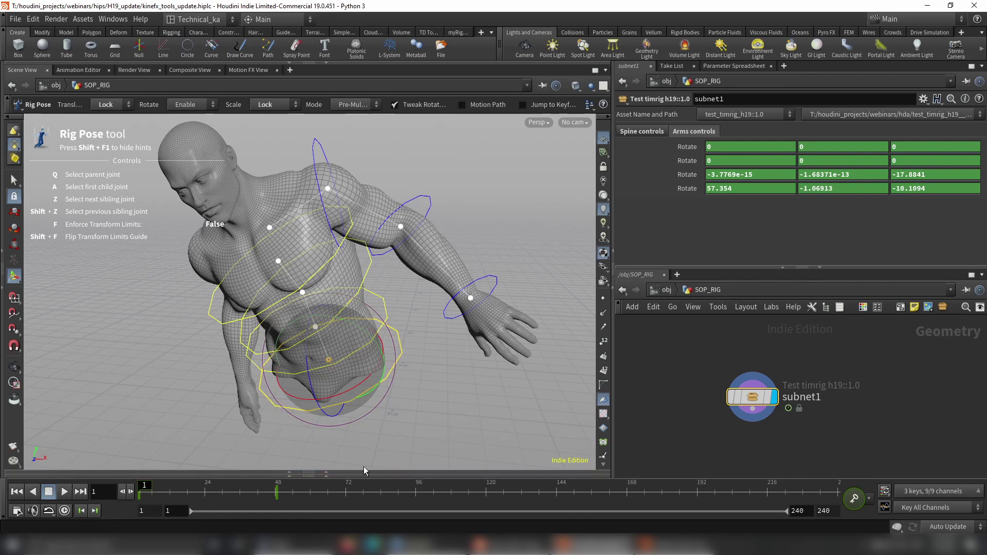
left_click(376, 166)
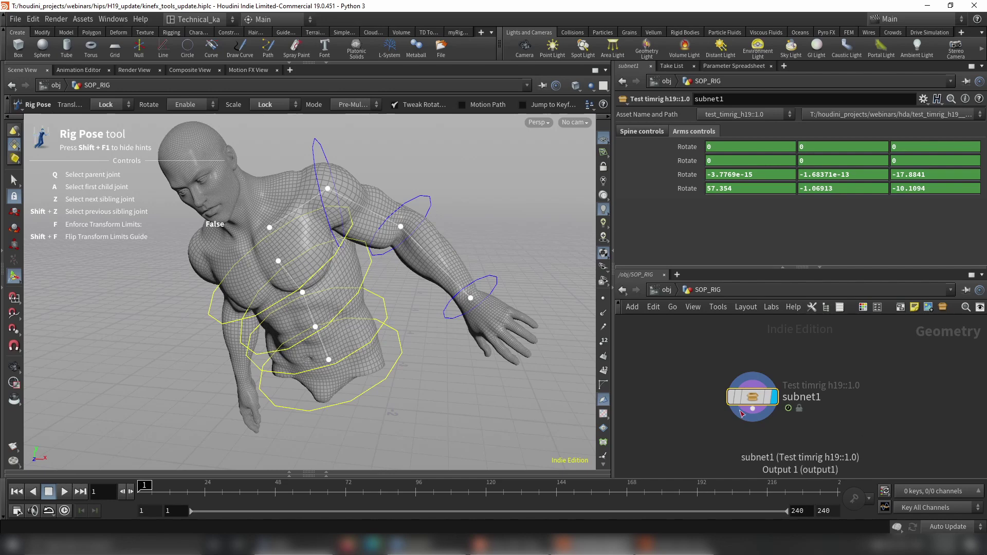
mouse_move(752, 399)
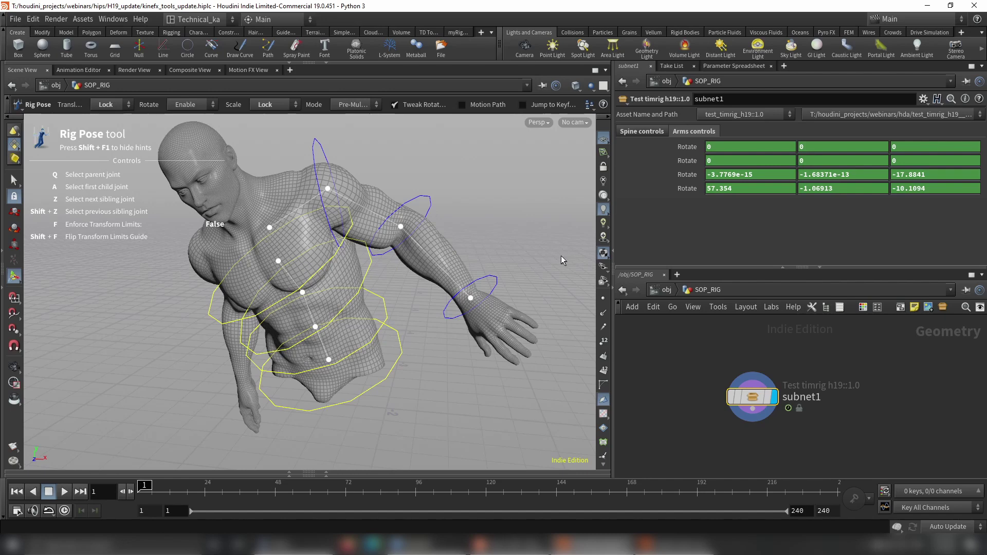
left_click(689, 434)
Try the rotation handles of the l_hand_jnt and left lower arm controls on the posed rig.
left_click(475, 300)
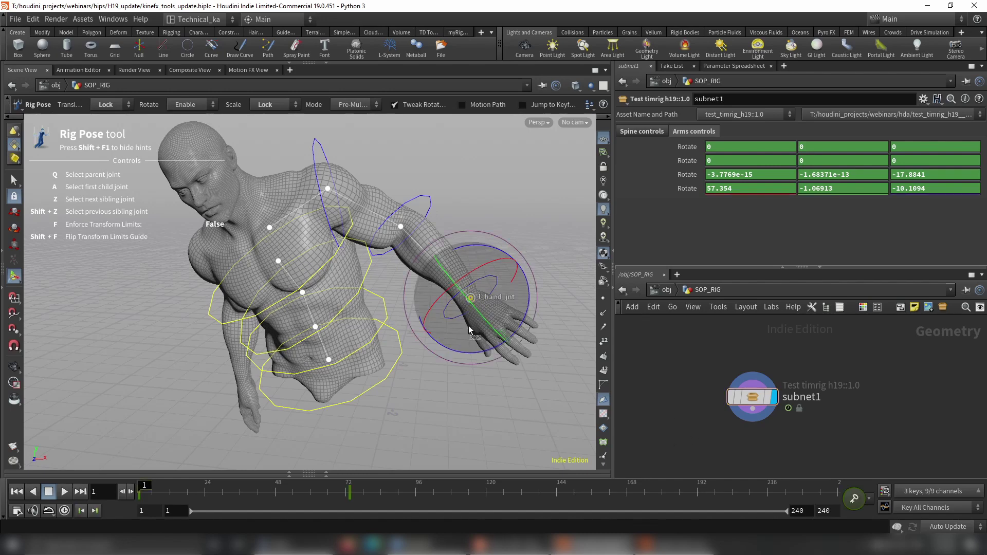
left_click_drag(465, 329, 382, 233)
left_click(437, 178)
left_click(401, 227)
left_click(492, 258)
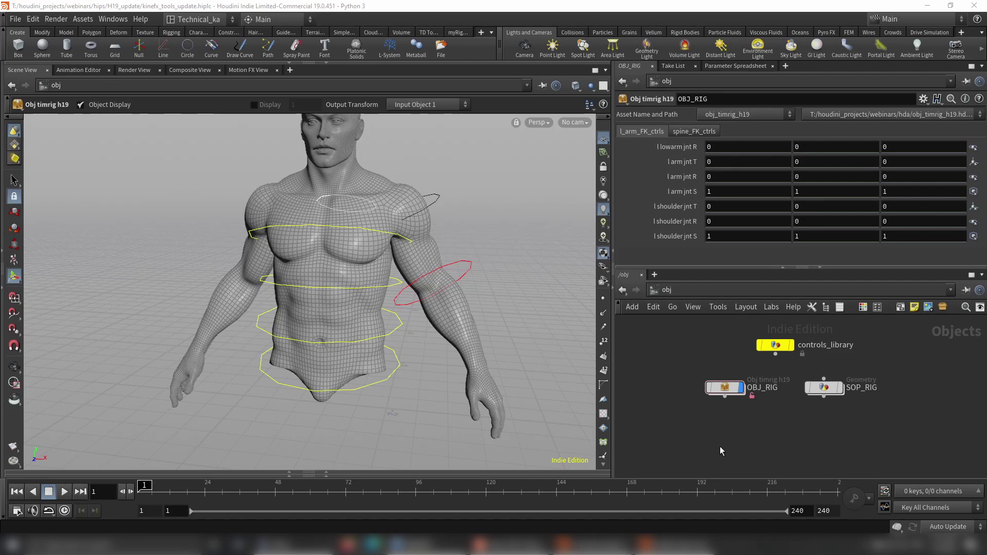
Enter the OBJ_RIG asset, open its rig geometry network, and examine the nodes around spine_FK_ctrls.
mouse_move(716, 394)
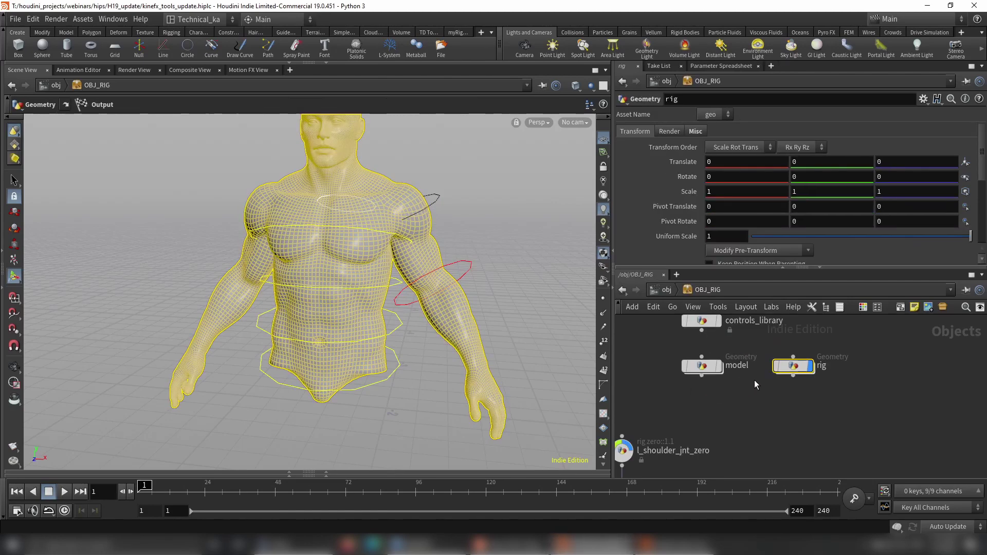
middle_click_drag(736, 397, 821, 386)
scroll(810, 382, "down", 6)
scroll(805, 385, "up", 5)
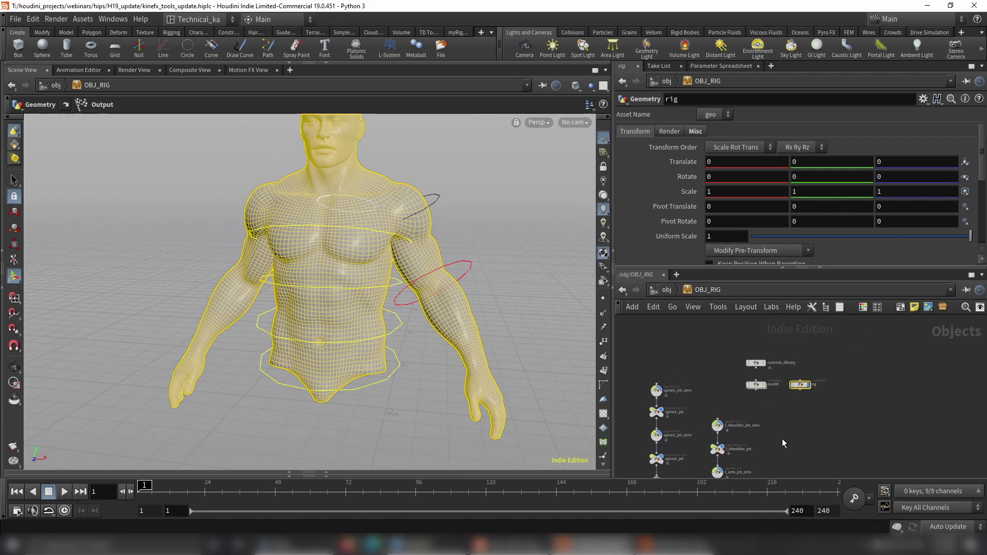
double_click(800, 375)
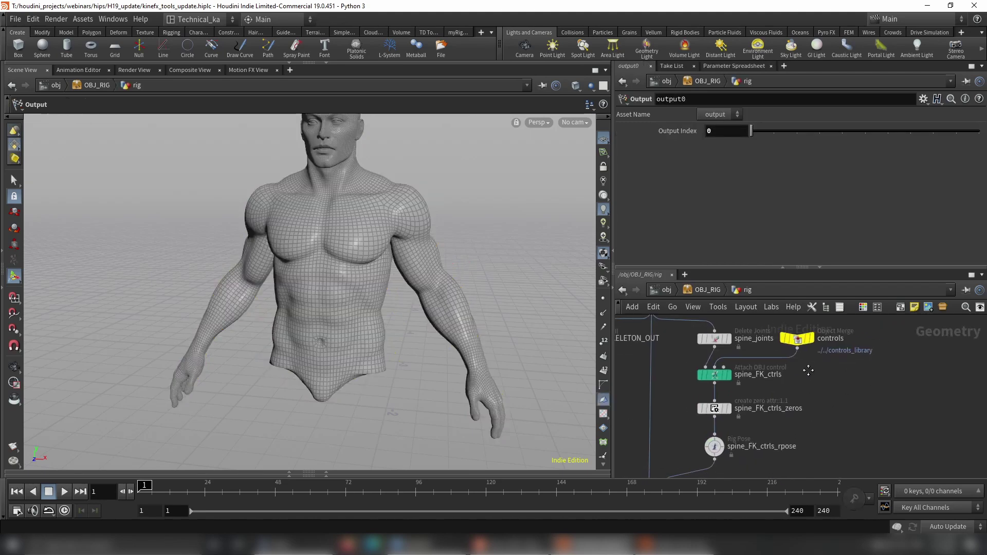
scroll(820, 371, "down", 2)
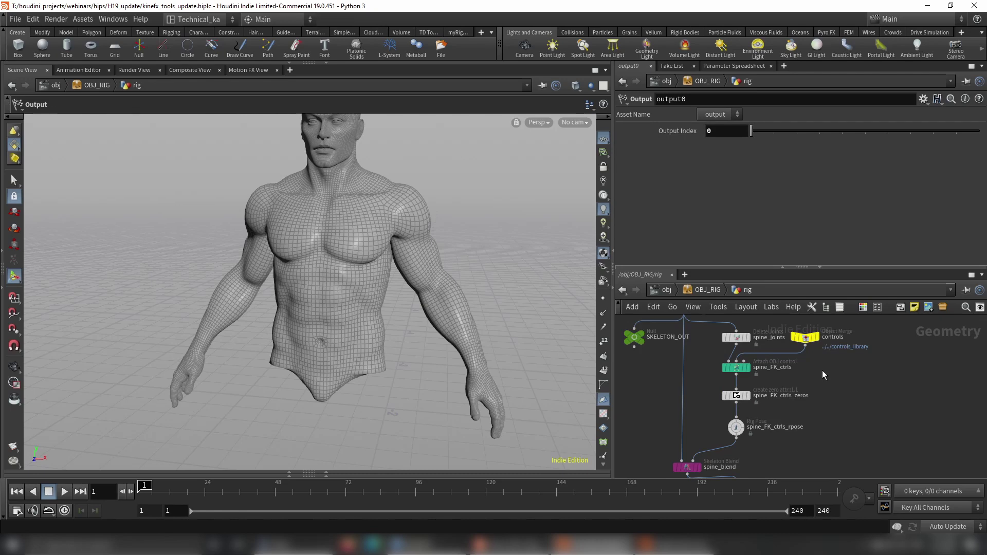
scroll(823, 370, "up", 4)
middle_click_drag(822, 371, 818, 396)
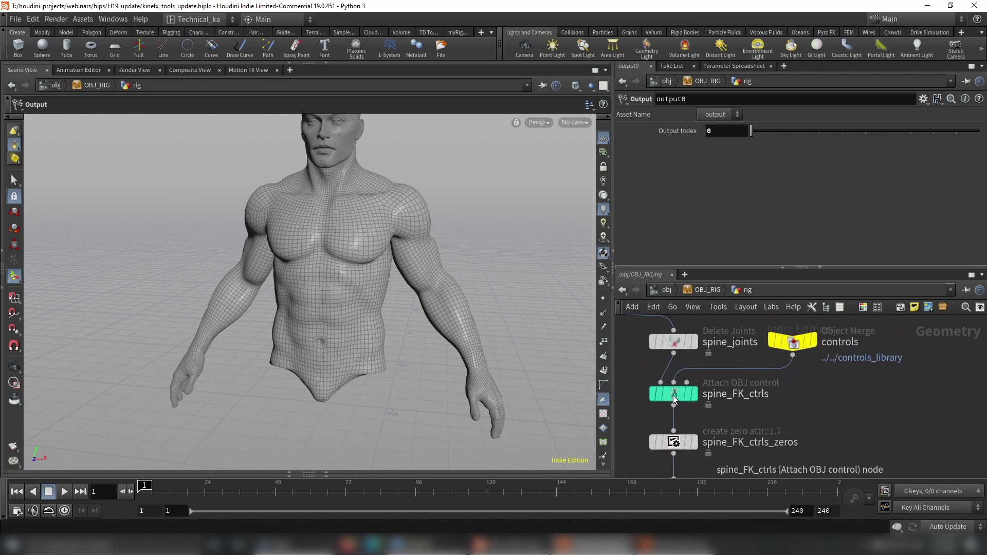
Add an Attach Joint Geo node beside spine_FK_ctrls in the rig network for comparison.
mouse_move(668, 394)
key("Tab")
mouse_move(796, 395)
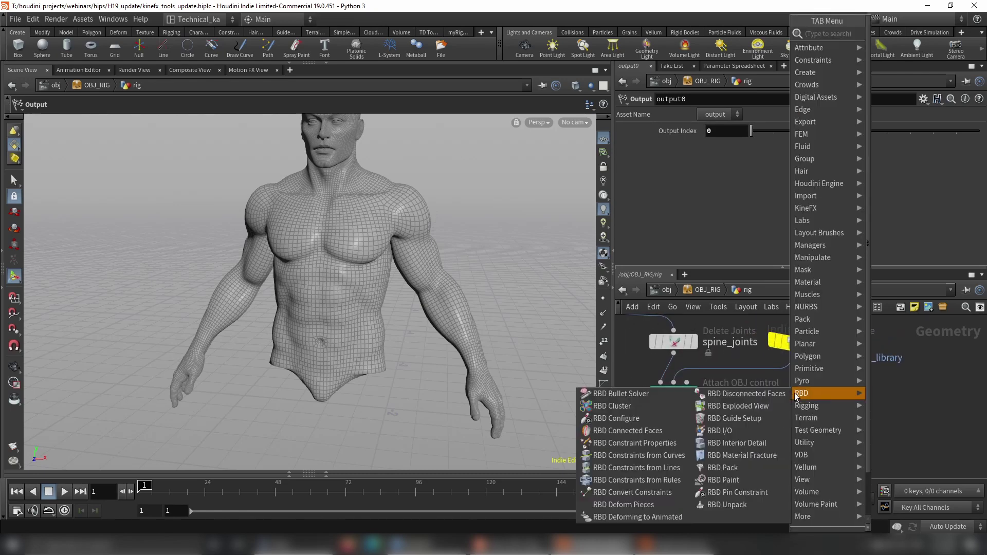
mouse_move(806, 371)
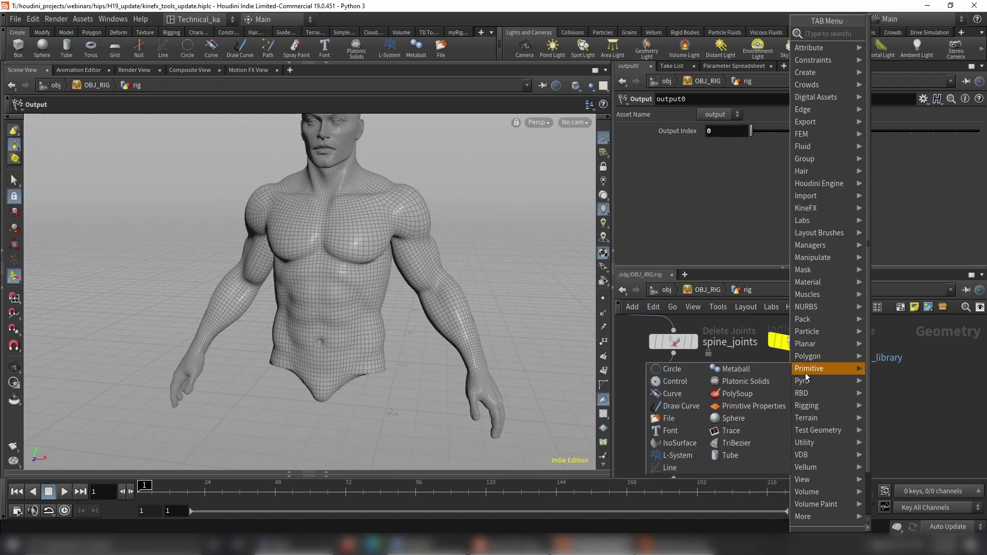
type("atta")
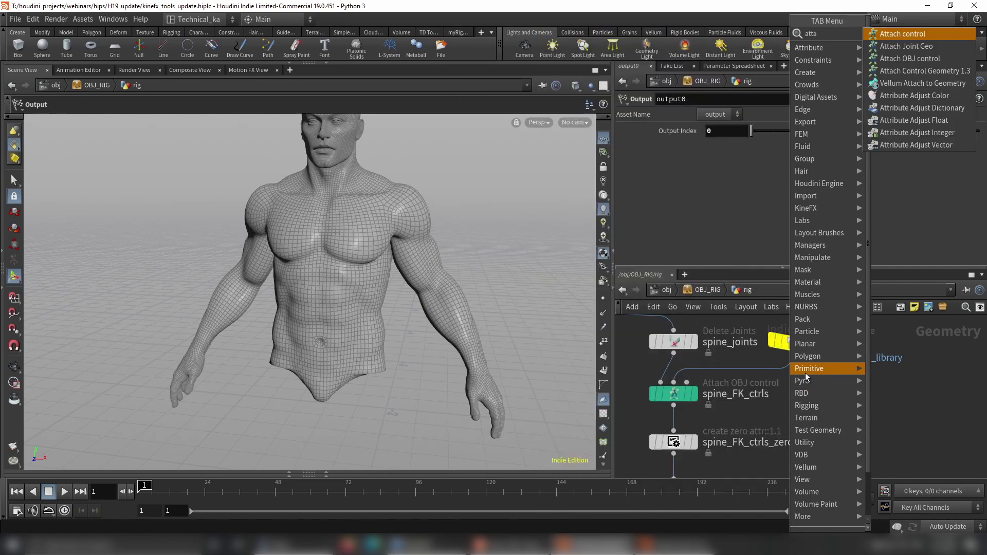
left_click(925, 50)
Examine the tweak and assigned shape settings of spine_FK_ctrls, including the transform locks for spine1_jnt.
scroll(779, 199, "down", 5)
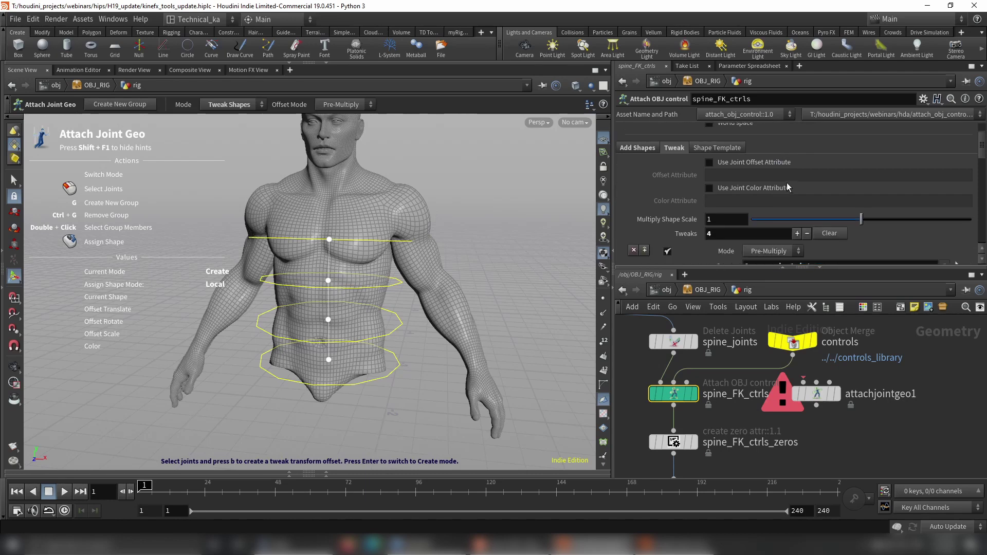
scroll(785, 186, "up", 5)
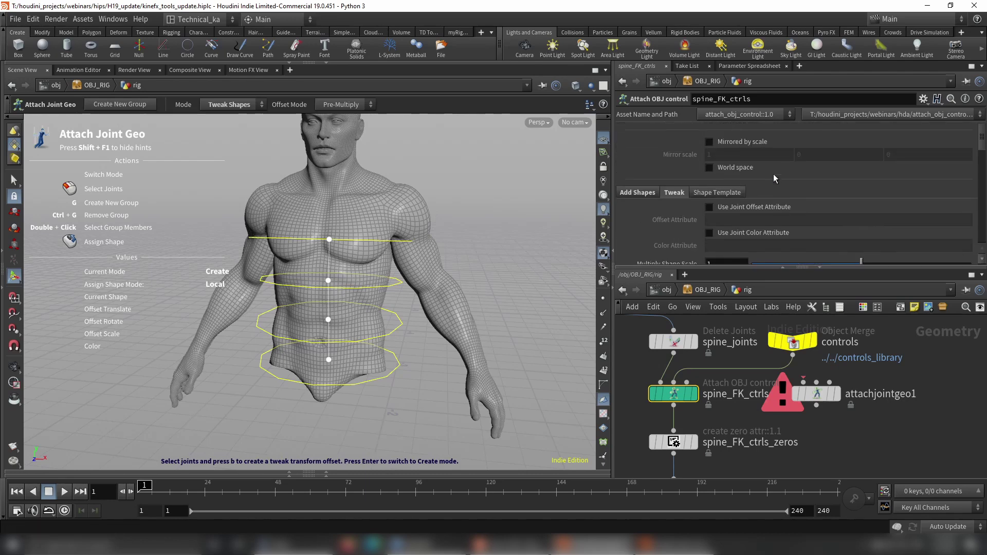
left_click(637, 192)
scroll(809, 175, "down", 3)
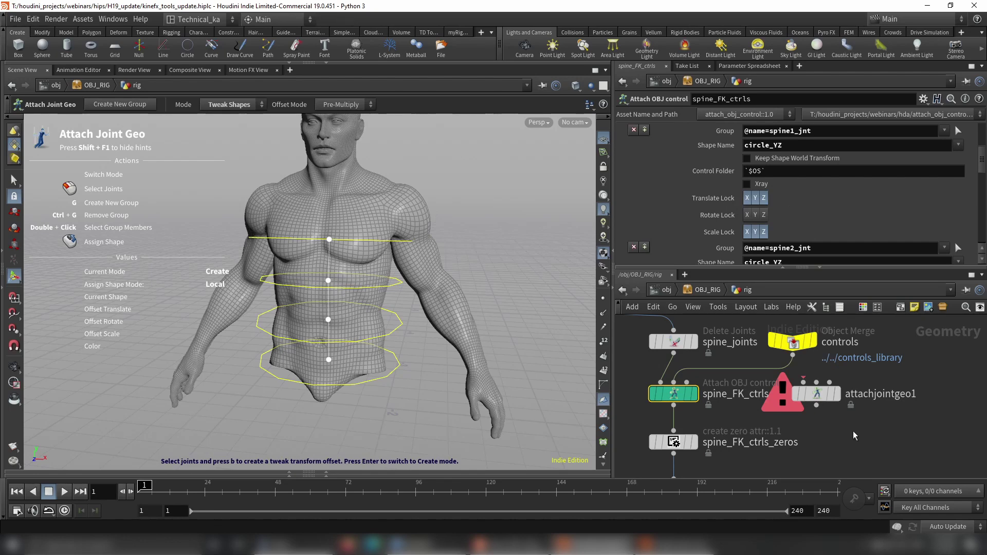
left_click(878, 433)
middle_click_drag(883, 436, 879, 442)
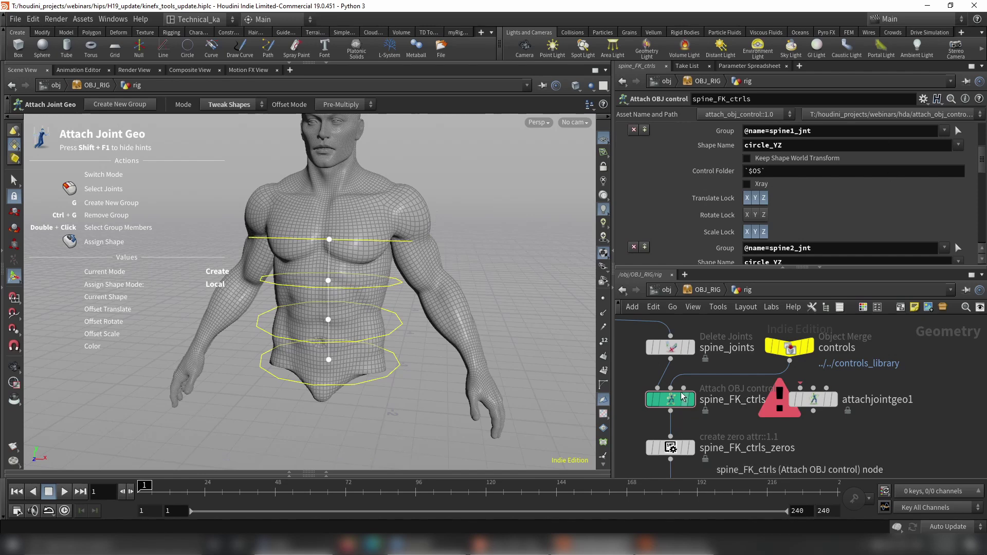
Delete the attachjointgeo1 node from the rig network.
left_click_drag(807, 404, 857, 402)
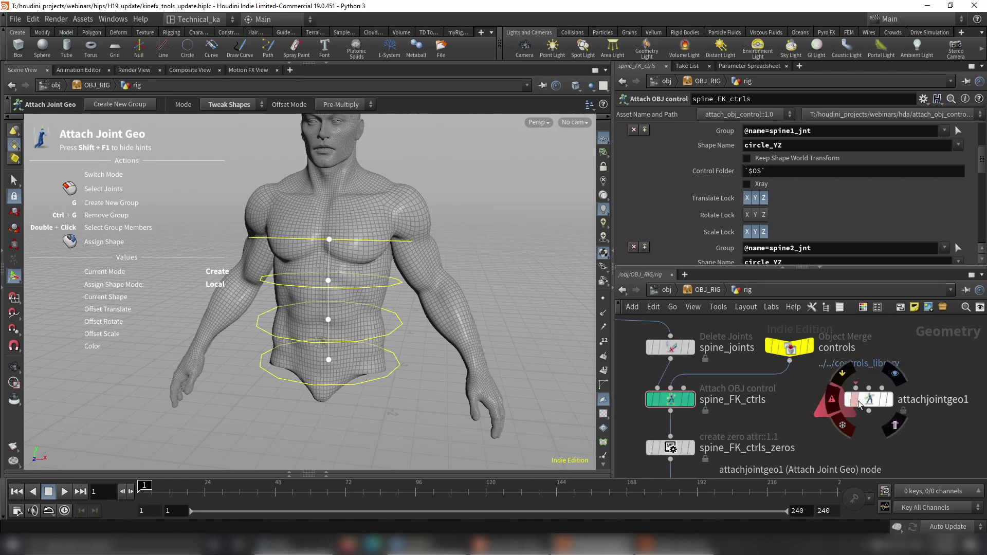
left_click_drag(924, 447, 830, 405)
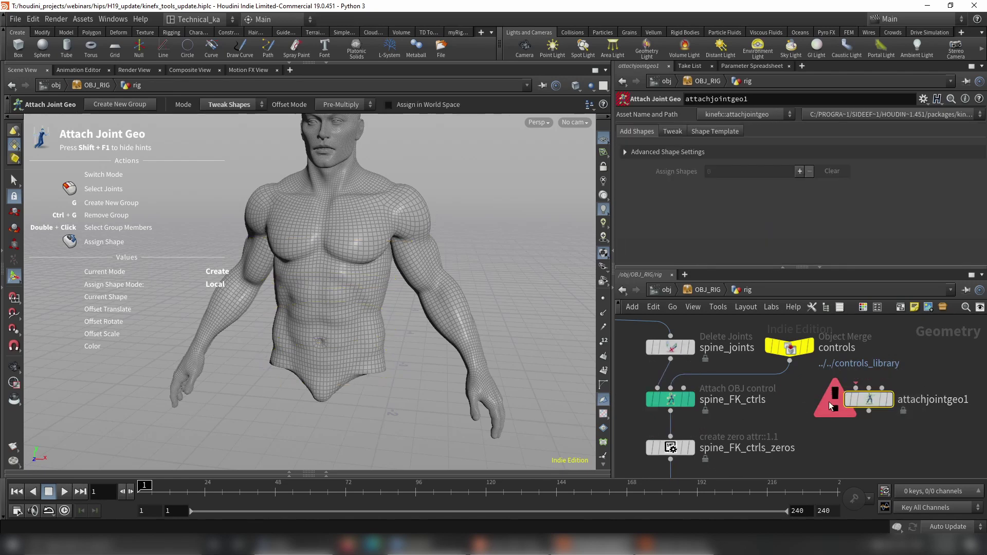
key("Delete")
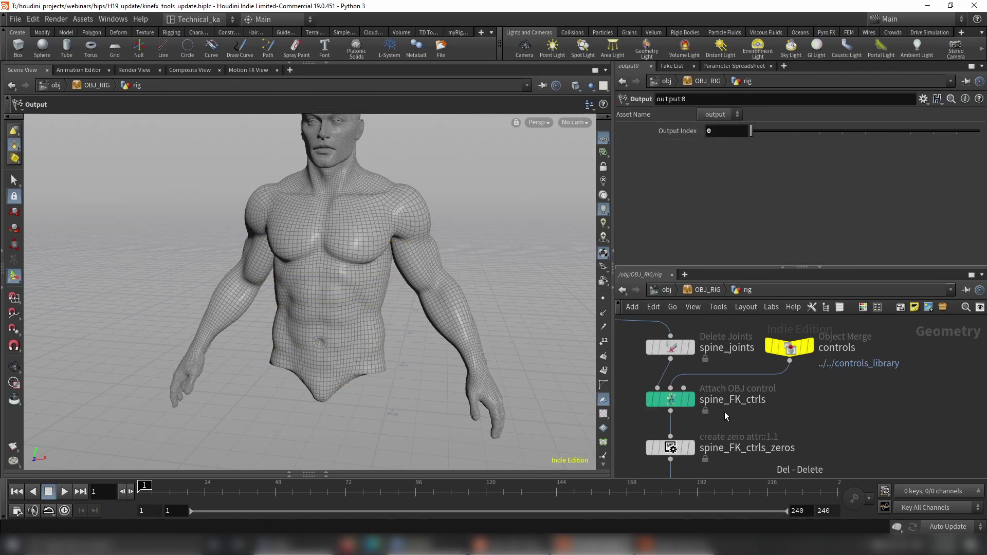
Review the spine1_jnt tweak values of spine_FK_ctrls and the zeros and rig pose nodes that follow it.
left_click(666, 401)
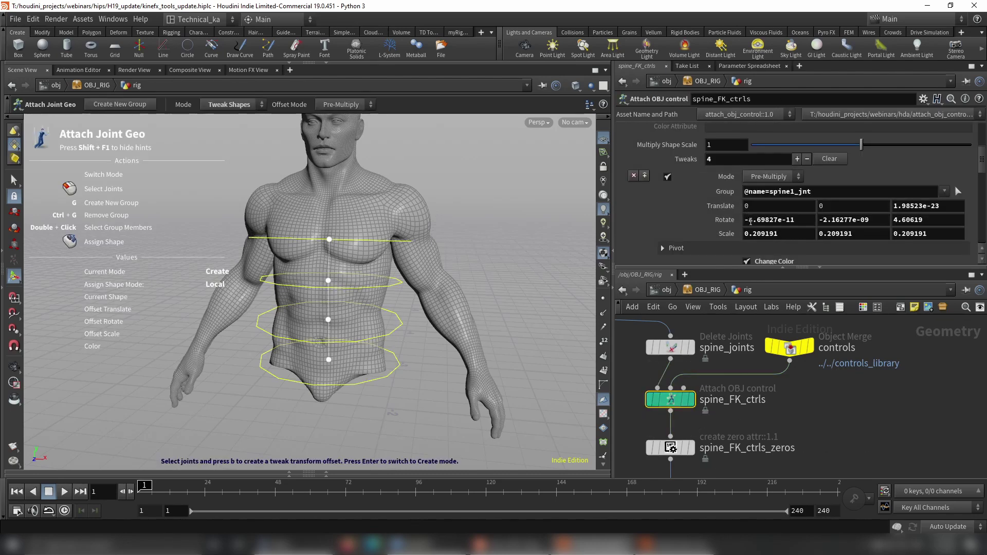
scroll(814, 224, "down", 3)
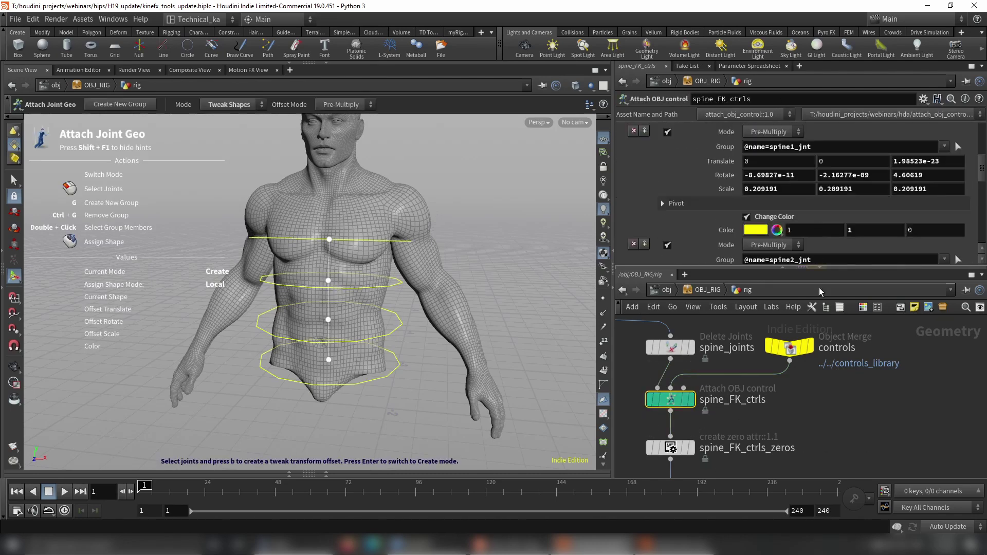
scroll(843, 399, "down", 2)
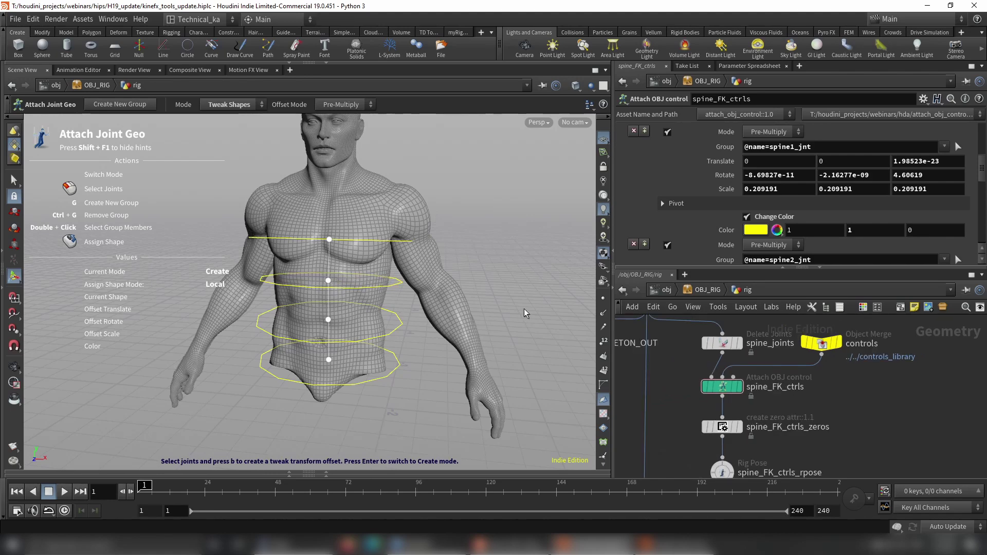
middle_click_drag(864, 430, 865, 404)
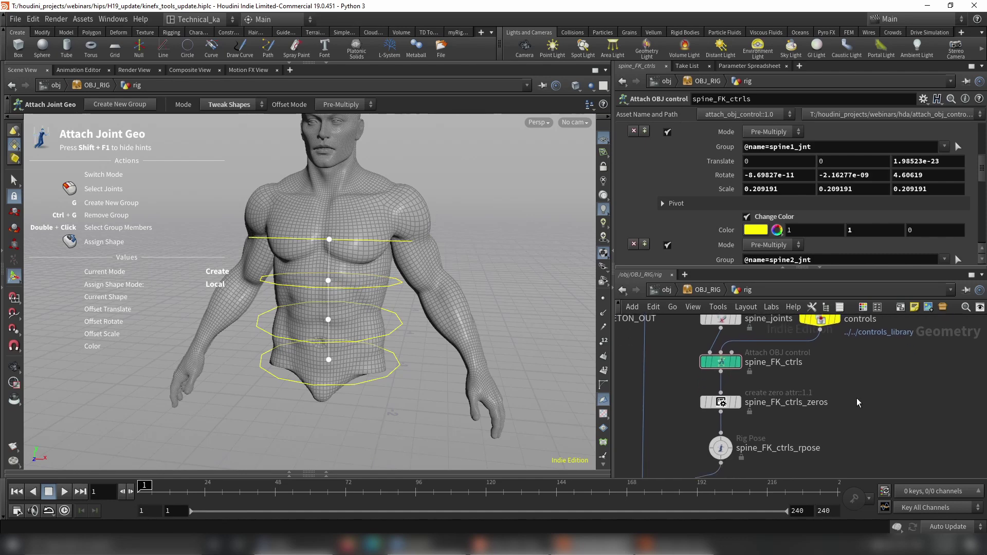
scroll(858, 400, "down", 2)
middle_click_drag(858, 366, 810, 389)
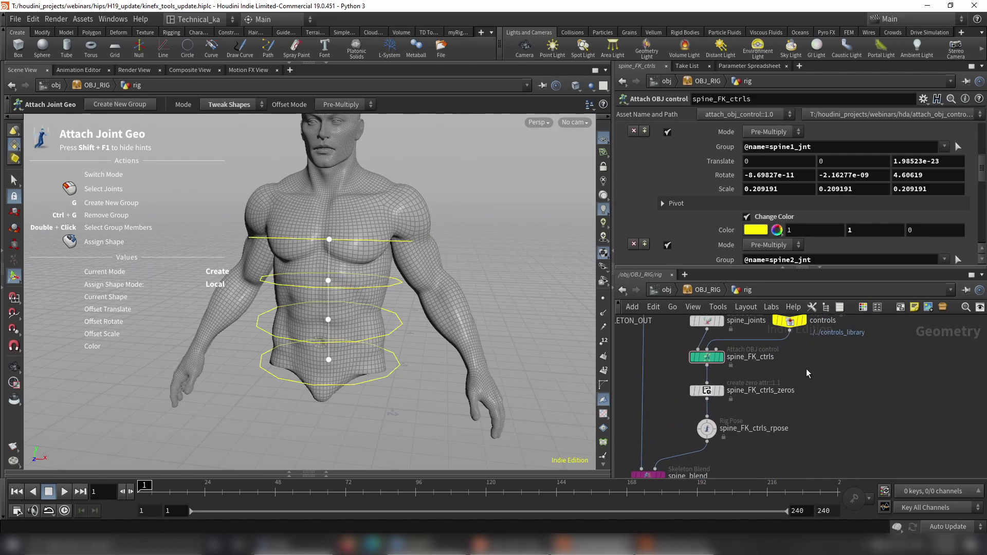
Go up to the OBJ_RIG level, examine the spine and left arm control and zero object chains, and return to the obj level.
key("u")
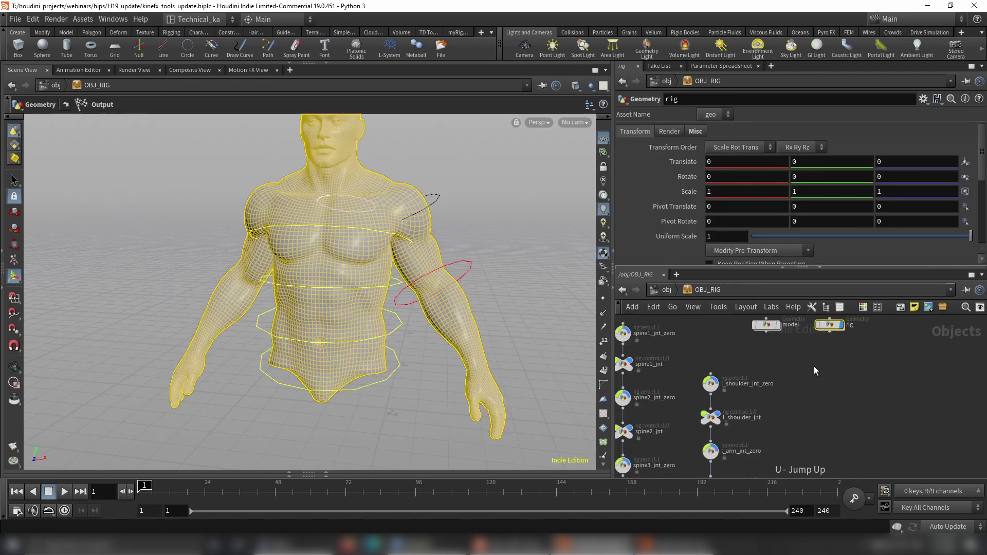
middle_click_drag(816, 390, 741, 401)
left_click(782, 355)
scroll(765, 406, "down", 1)
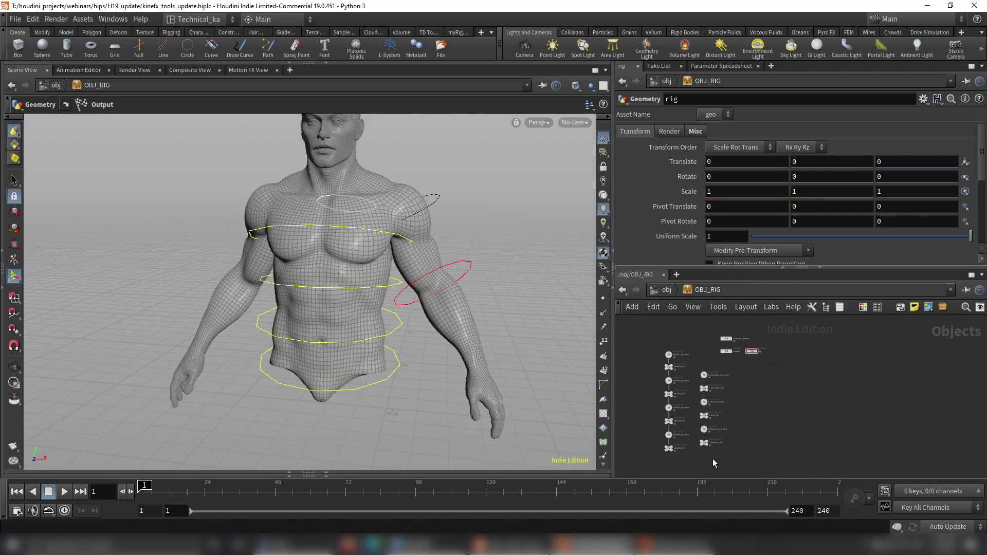
scroll(750, 409, "up", 5)
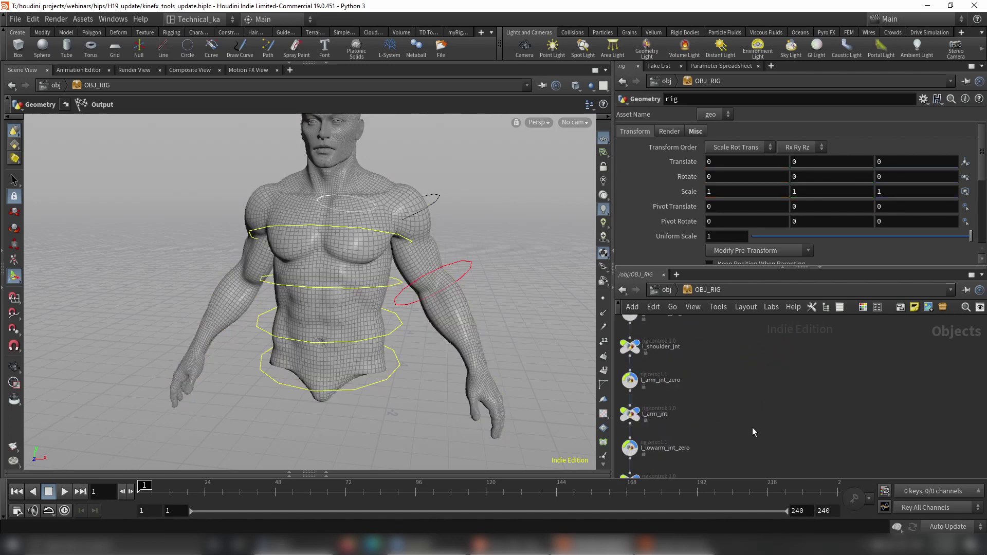
scroll(770, 404, "down", 4)
scroll(750, 419, "down", 3)
mouse_move(743, 434)
left_mouse_down()
mouse_move(671, 366)
mouse_move(662, 342)
mouse_move(729, 445)
left_mouse_up()
left_click(756, 388)
key("u")
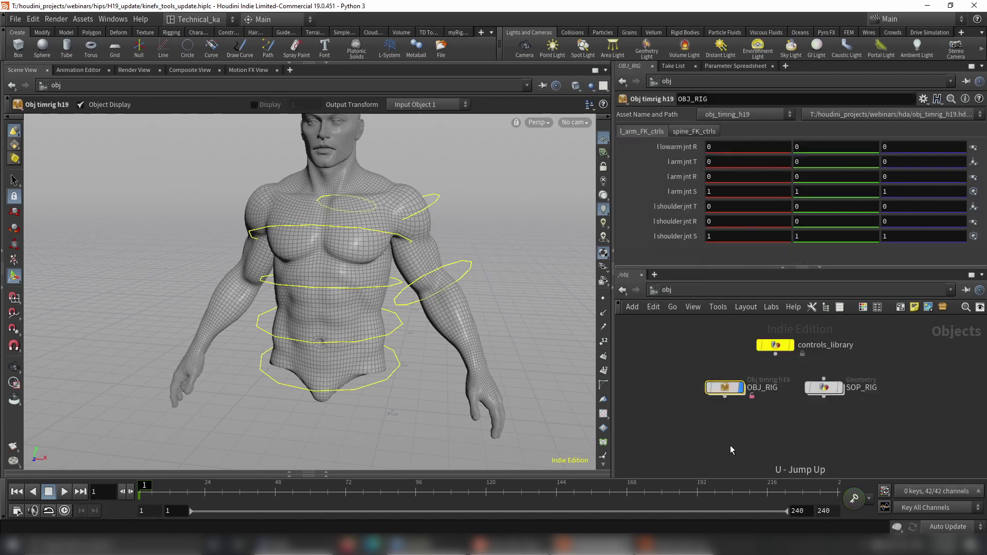
Enter OBJ_RIG and delete all spine and left arm control and zero objects, keeping controls_library, model and rig.
double_click(728, 394)
left_click_drag(665, 330, 730, 438)
key("Delete")
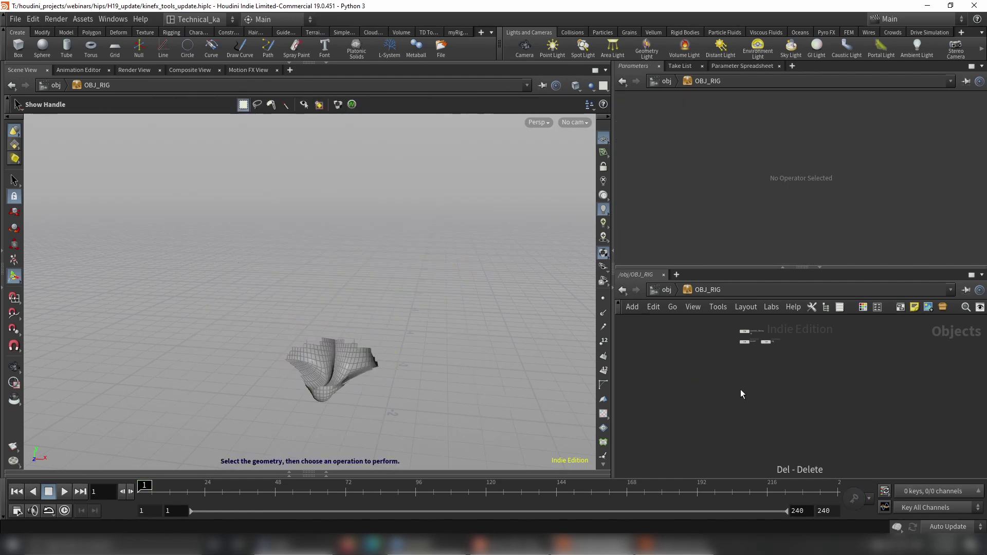
key("h")
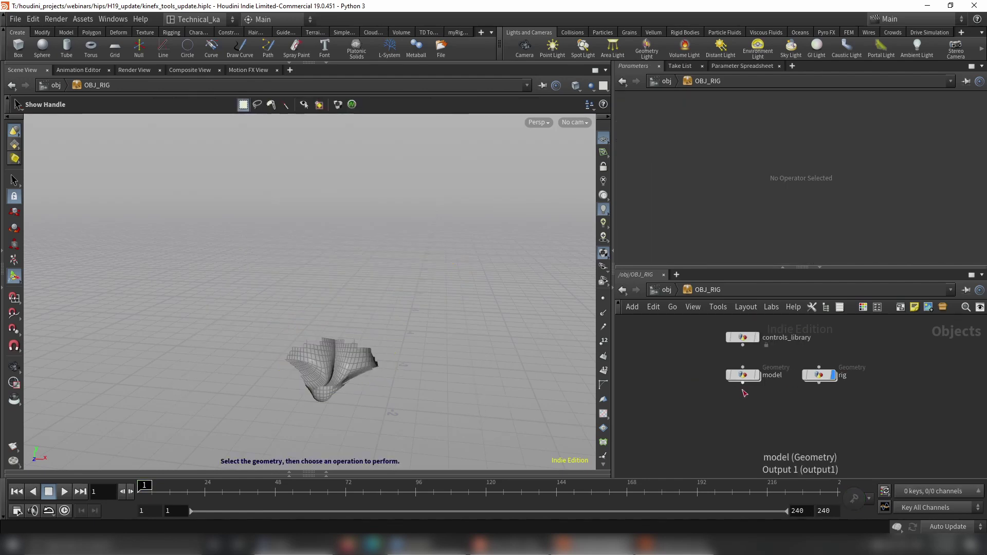
Enter the rig network and delete spine_FK_ctrls, spine_FK_ctrls_zeros and spine_FK_ctrls_rpose.
double_click(820, 378)
left_click_drag(773, 456, 670, 360)
key("Delete")
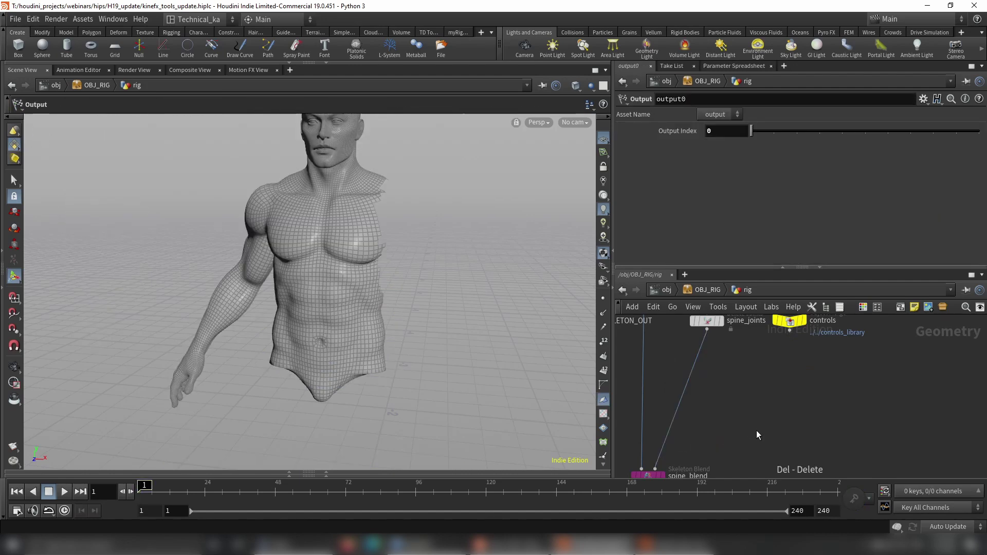
Delete the nodes between l_arm_FK_ctrls and skeletonblend1 in the left arm chain.
scroll(757, 431, "down", 3)
middle_click_drag(757, 436, 761, 343)
scroll(765, 431, "up", 1)
scroll(765, 430, "up", 1)
left_click_drag(746, 435, 681, 385)
left_click(830, 419)
key("Delete")
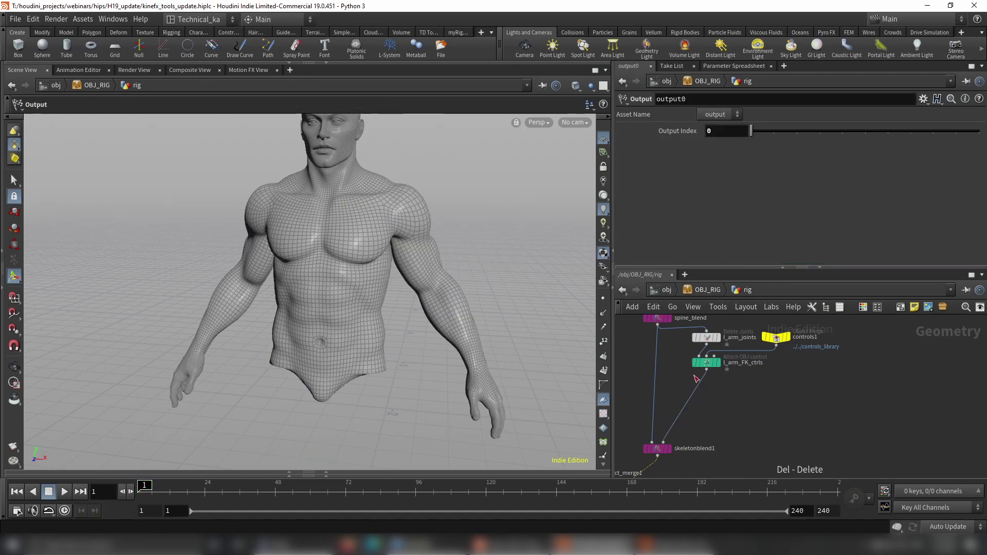
Return to the obj level and delete the existing left arm and spine control parameters in the OBJ_RIG type properties.
middle_click_drag(774, 382, 770, 441)
middle_click_drag(757, 352, 756, 432)
mouse_move(757, 393)
middle_mouse_down()
mouse_move(757, 462)
mouse_move(766, 396)
middle_mouse_up()
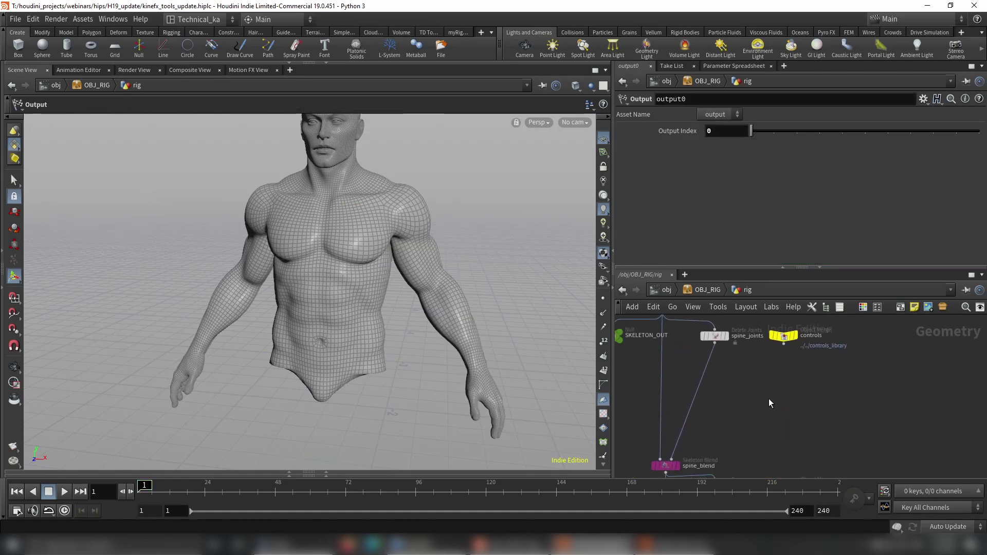
key("u")
key("u")
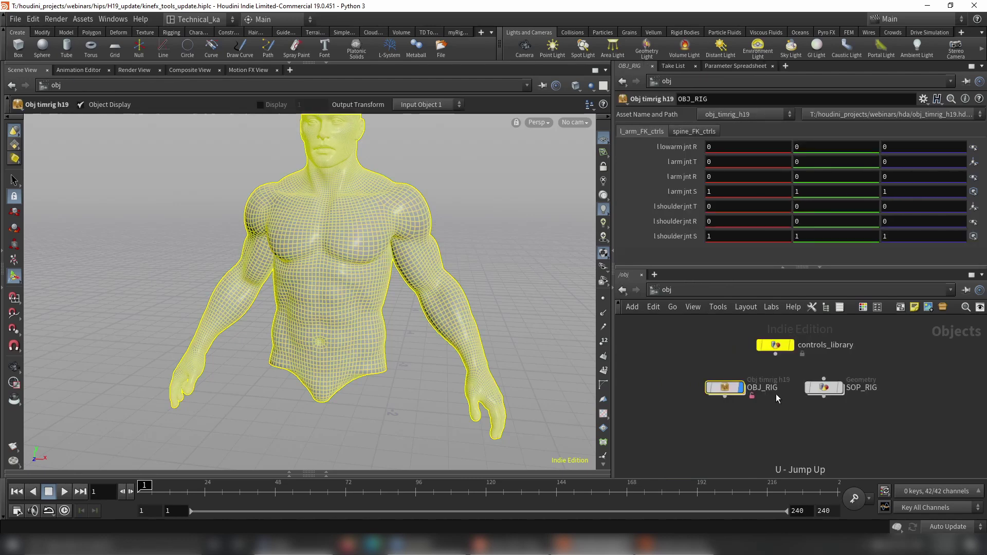
right_click(729, 393)
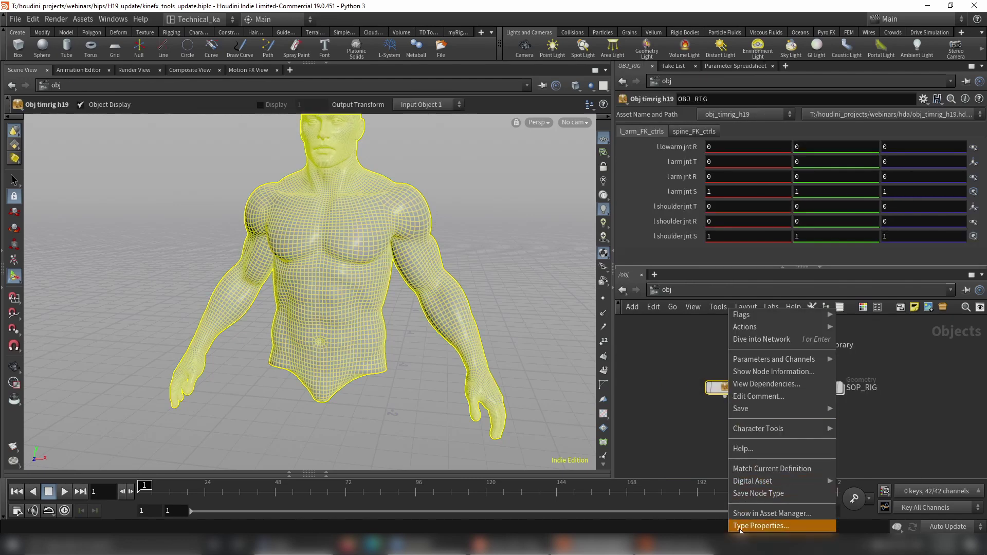
left_click(740, 527)
left_click(124, 136)
left_click(399, 297)
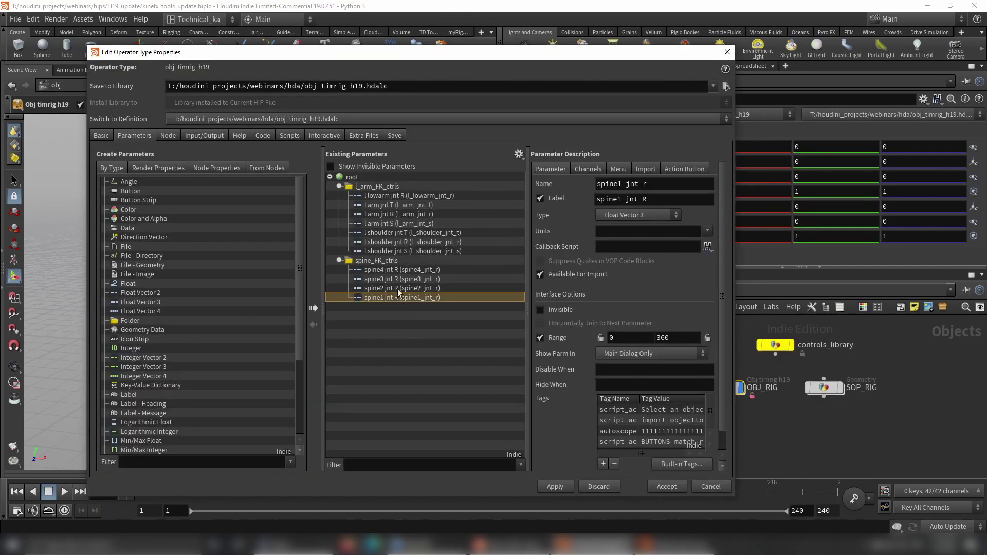
left_click(361, 194, "shift")
key("Delete")
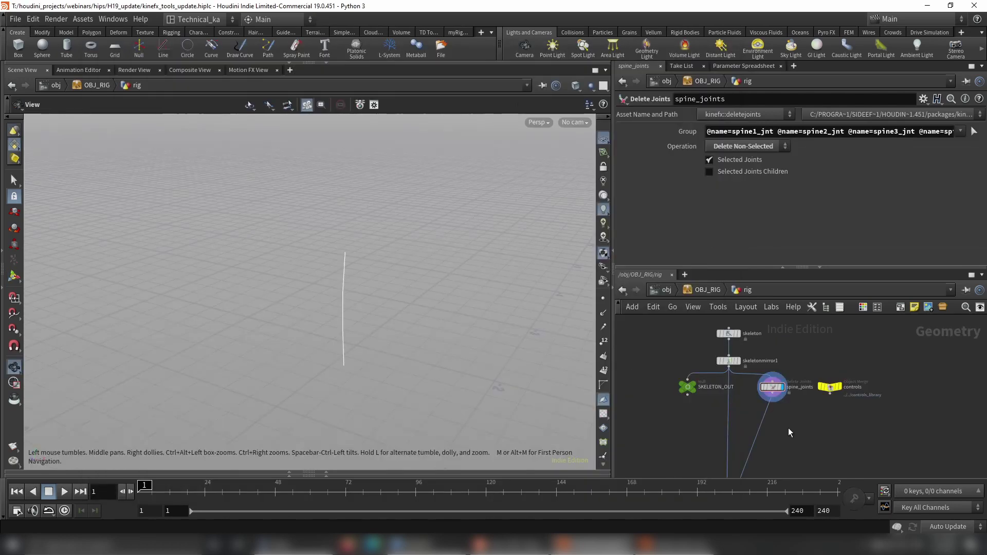
Add an Attach OBJ control node below spine_joints in the rig network and connect spine_joints and controls to its inputs.
scroll(795, 430, "up", 4)
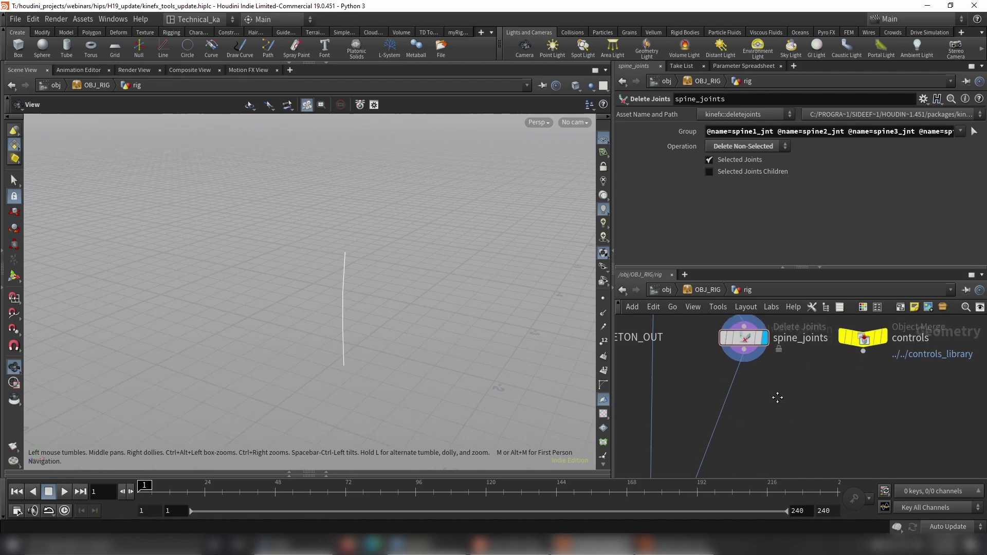
key("Tab")
type("at")
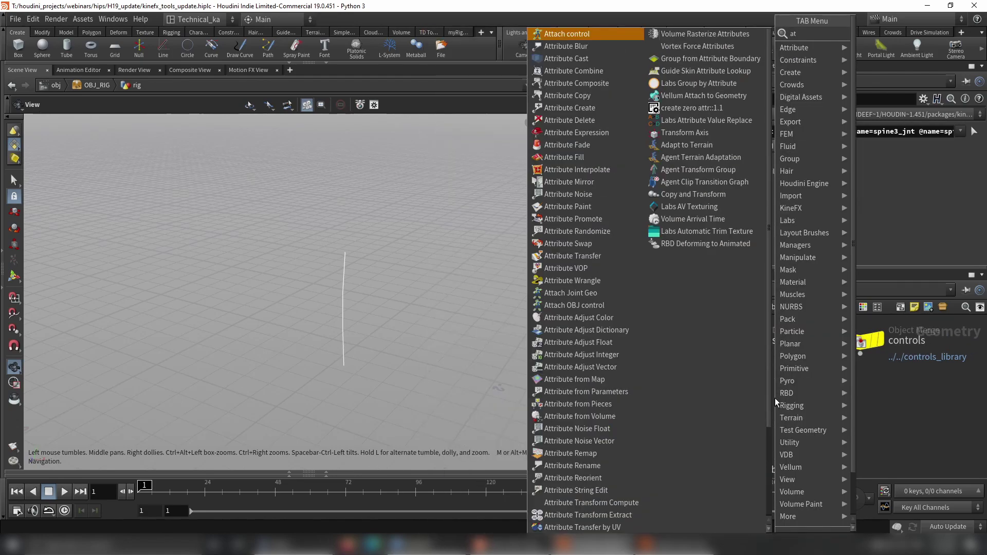
type("tch")
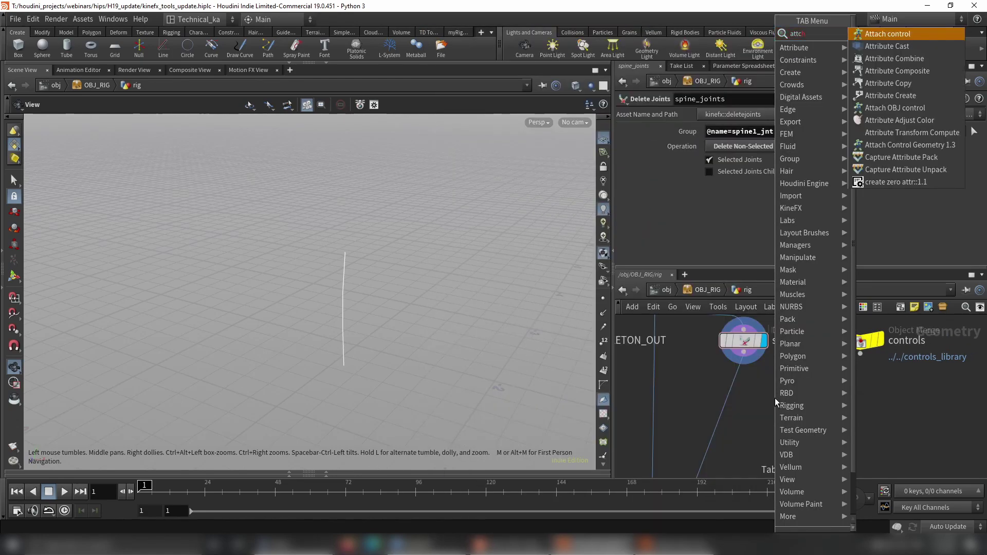
key("BackSpace")
key("BackSpace")
type("ch")
left_click(891, 112)
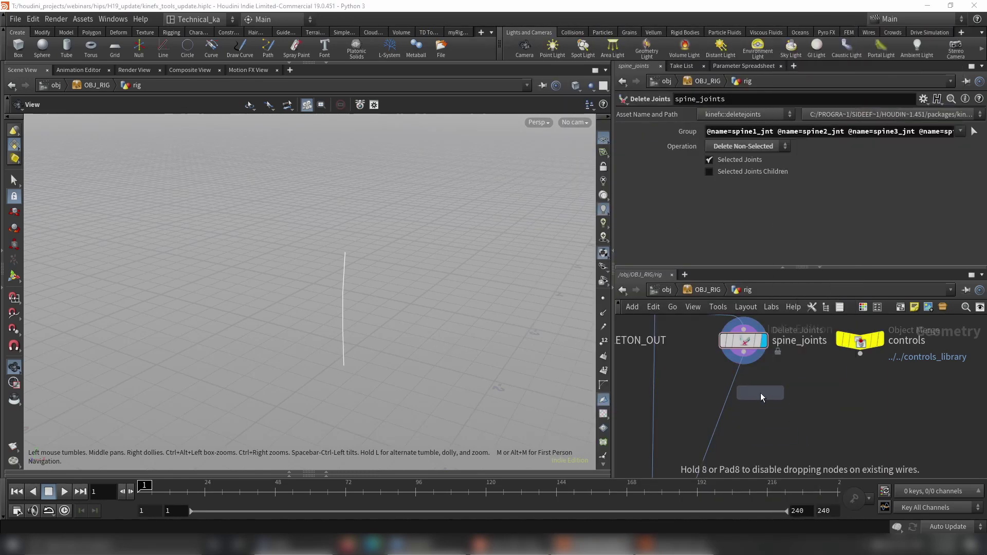
left_click(760, 393)
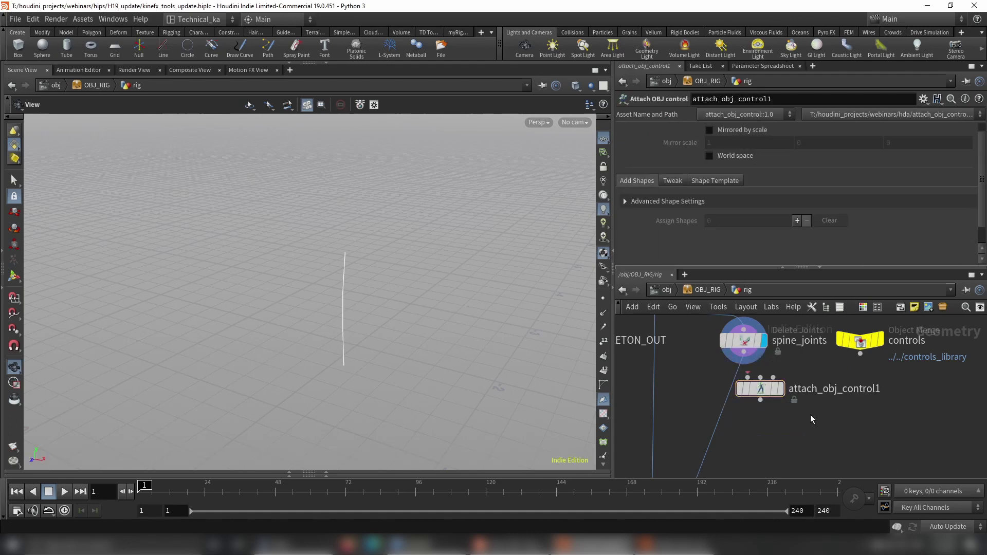
left_click_drag(744, 364, 748, 378)
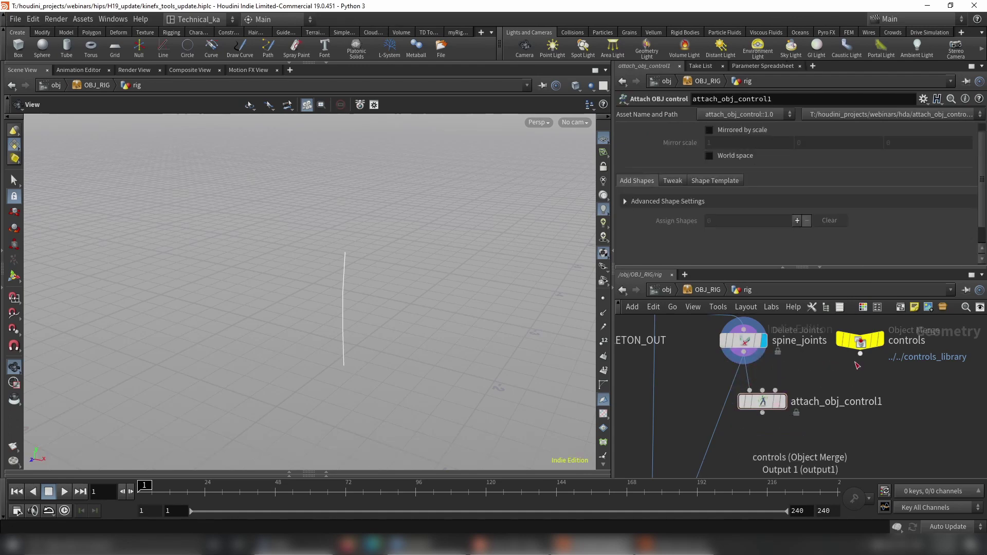
left_click_drag(858, 360, 775, 392)
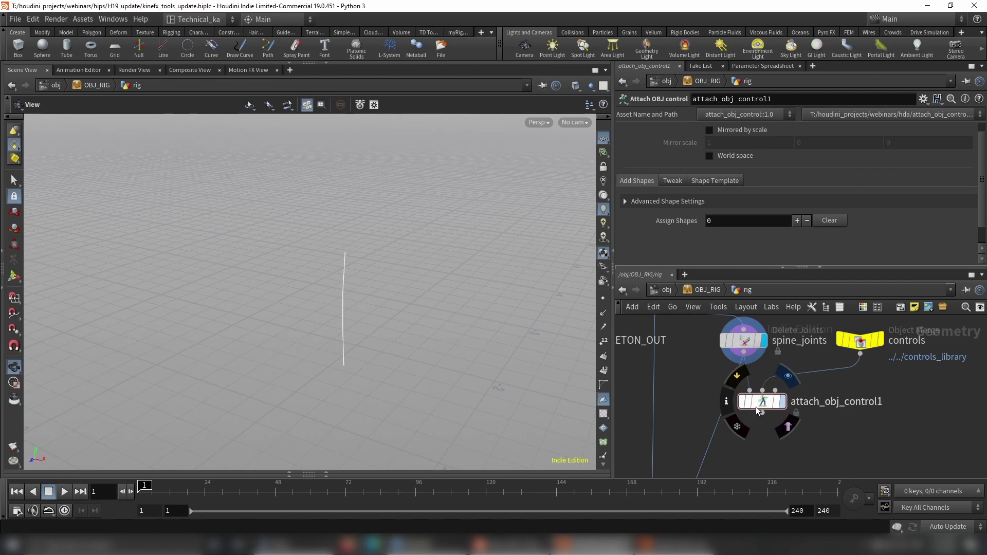
Display the Attach OBJ control node and route its output into spine_blend, placing it directly below spine_joints.
left_click(783, 402)
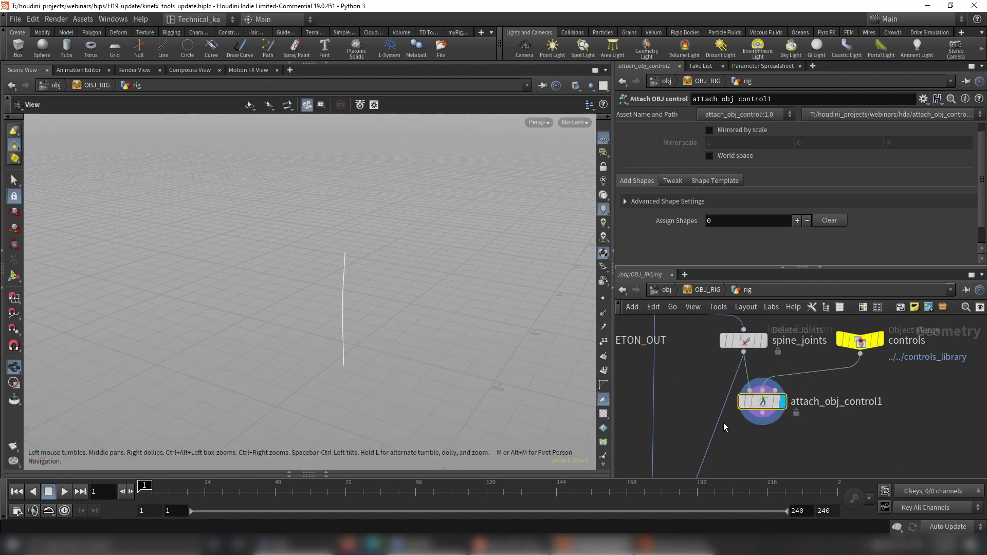
scroll(718, 411, "down", 2)
left_click_drag(718, 398, 673, 465)
middle_click_drag(794, 381, 776, 465)
left_click_drag(718, 451, 706, 451)
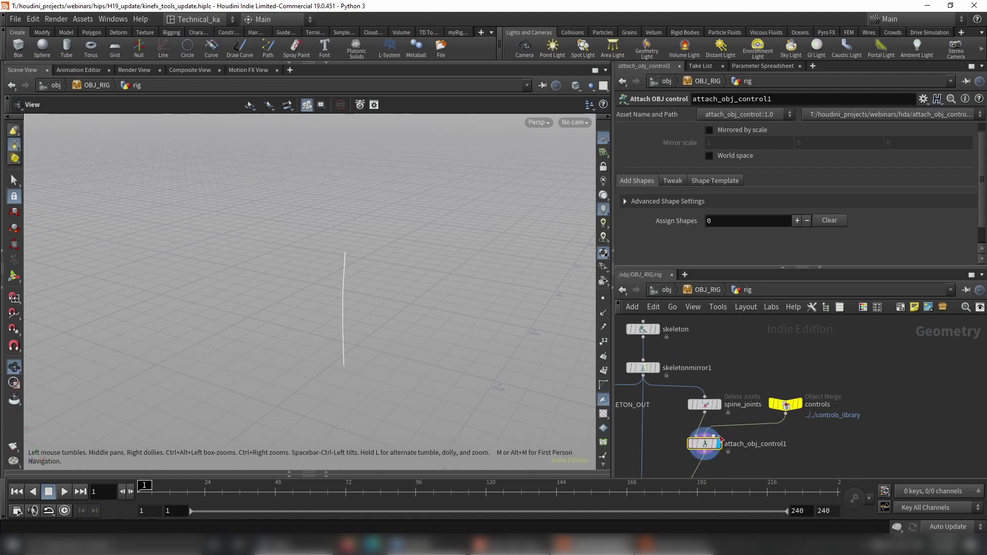
scroll(751, 390, "up", 3)
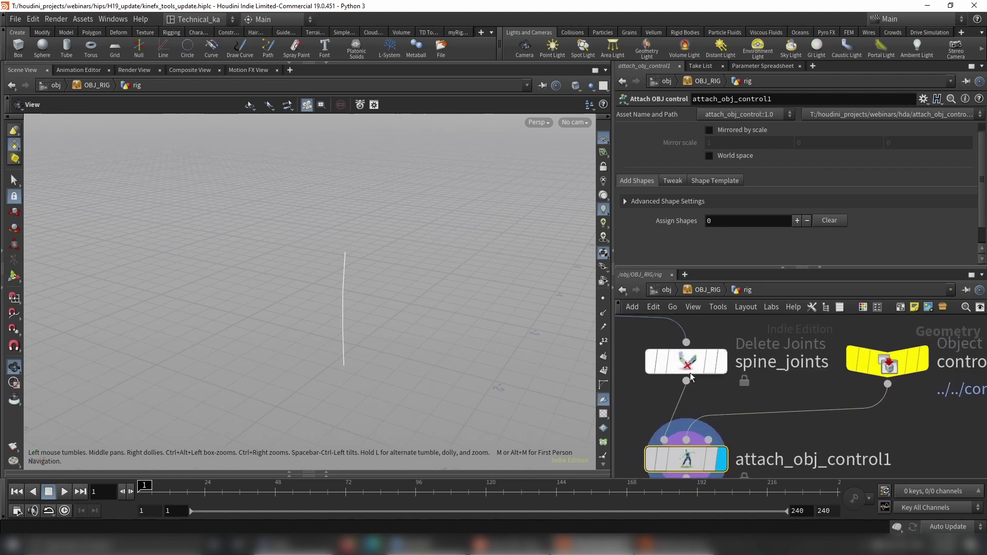
scroll(851, 389, "down", 2)
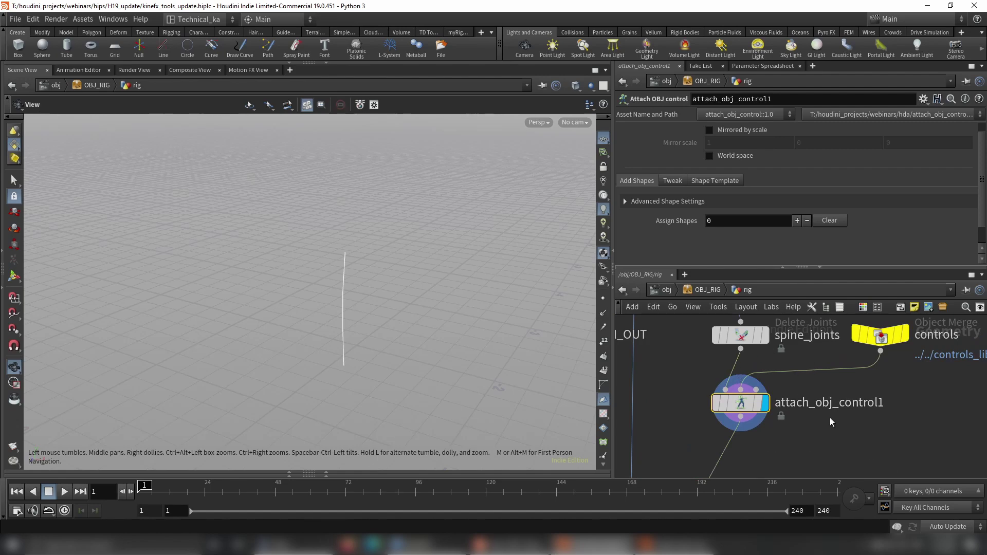
middle_click_drag(830, 417, 837, 394)
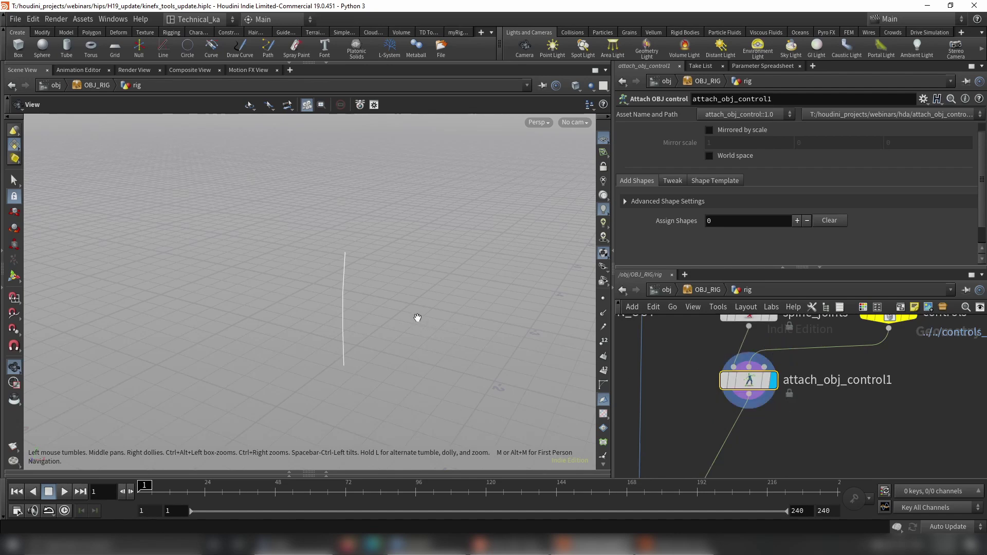
Activate the Attach OBJ control's viewport handle and add shape assignments for the four spine joints, spine1_jnt to spine4_jnt.
key("Return")
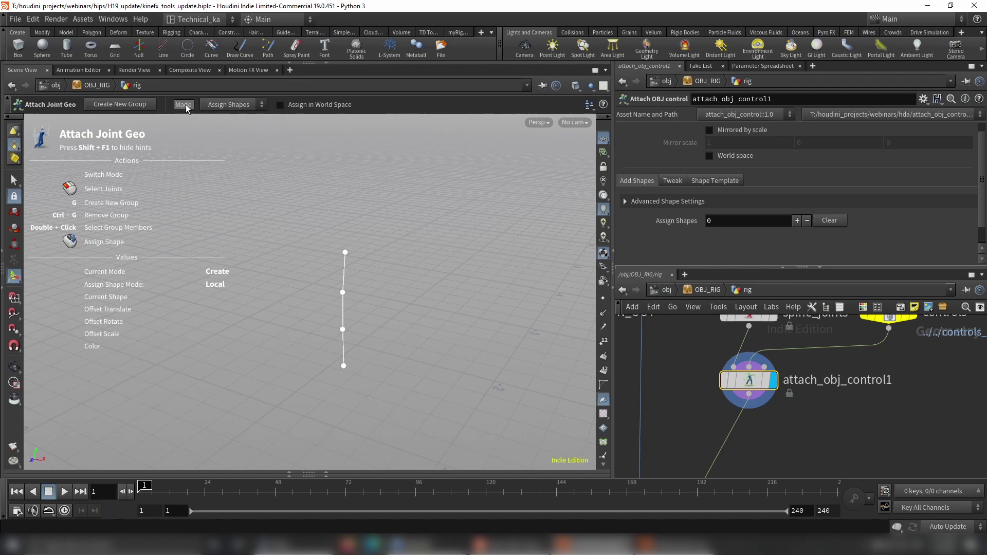
left_click(344, 366)
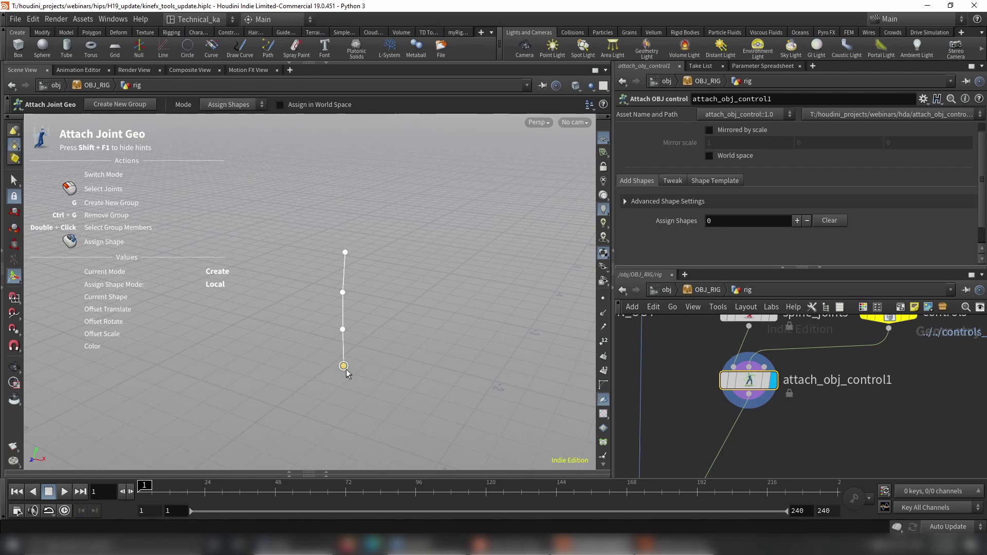
left_click(342, 329)
left_click(343, 292)
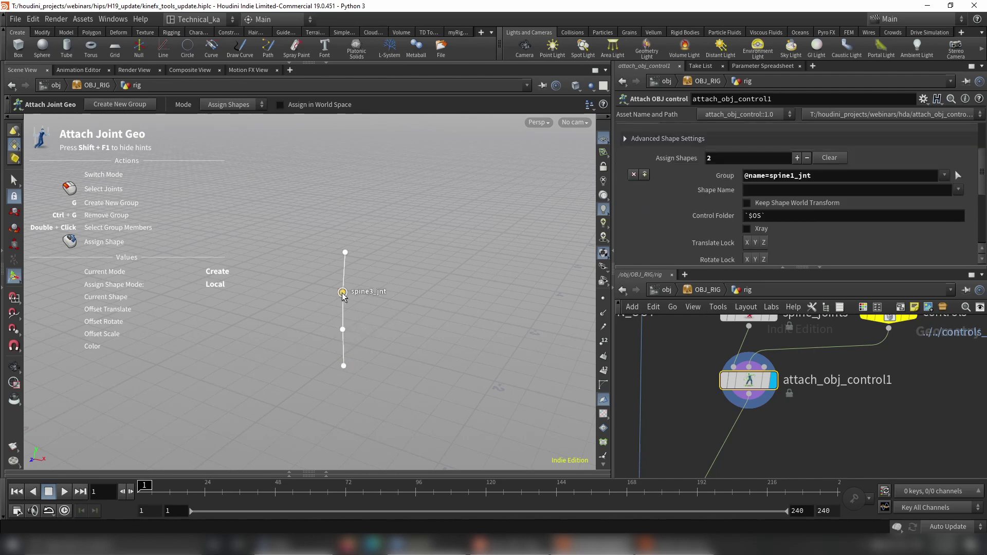
left_click(345, 252)
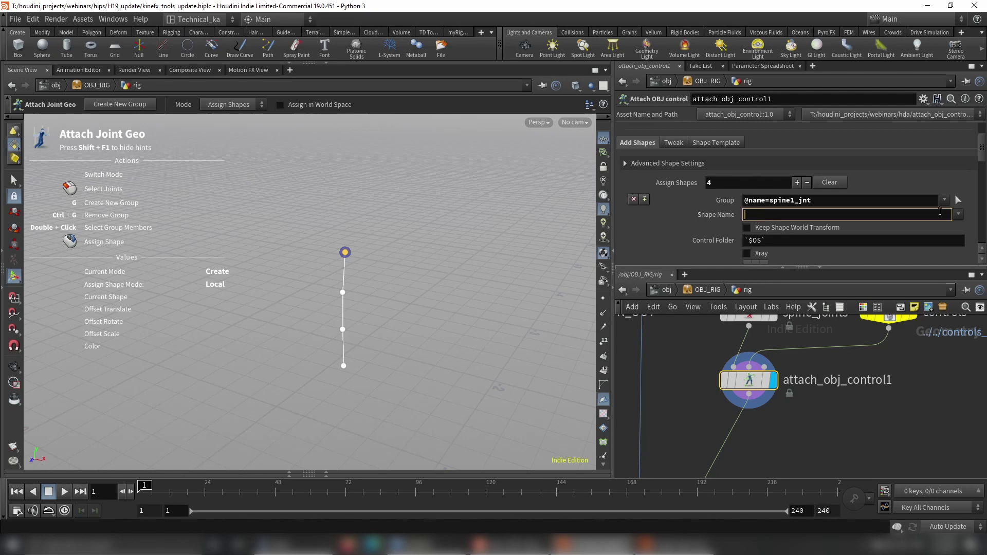
Set the shape name to circle_YZ for spine1_jnt, spine2_jnt, spine3_jnt and spine4_jnt.
left_click(959, 214)
left_click(945, 277)
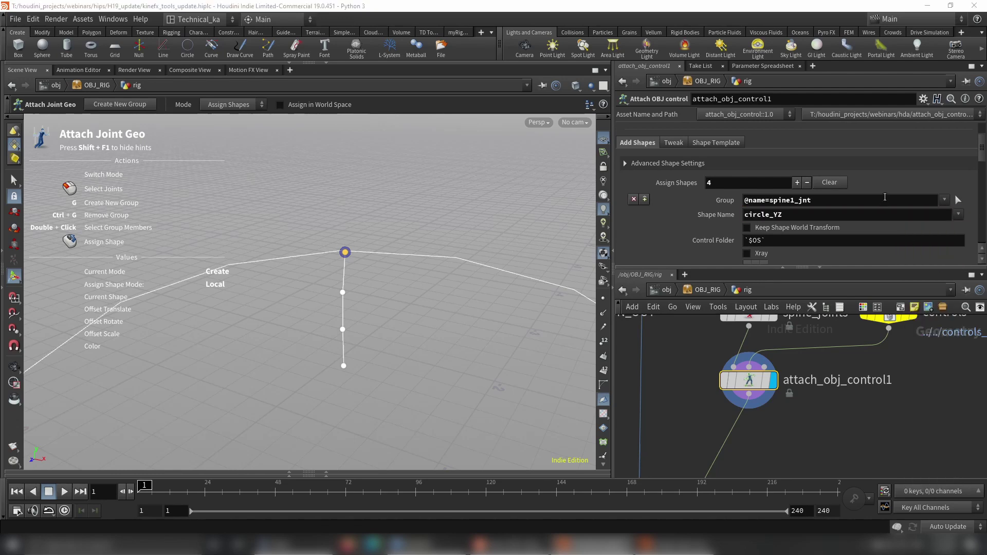
scroll(890, 177, "down", 3)
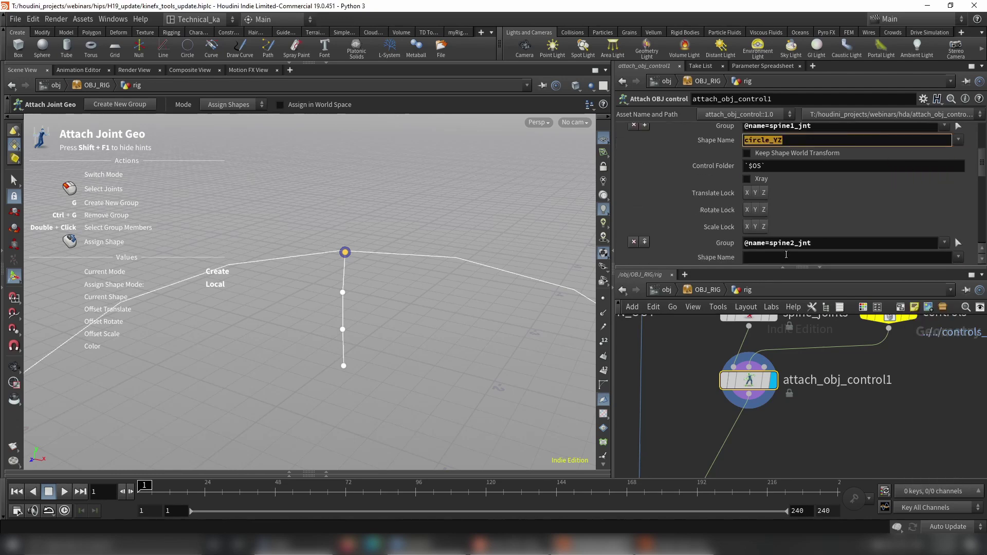
left_click(784, 257)
type("circle_YZ")
scroll(785, 237, "down", 3)
scroll(785, 237, "down", 5)
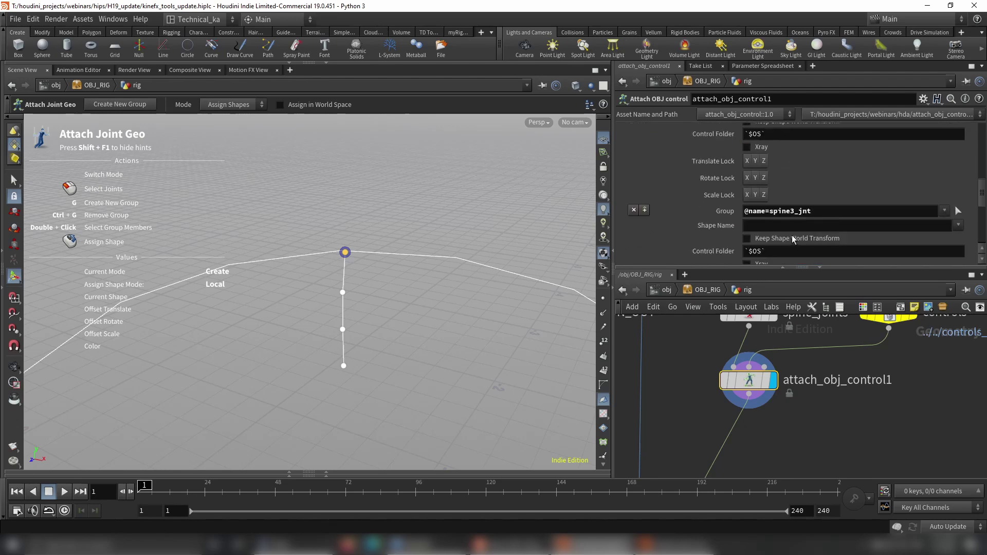
left_click(784, 150)
type("circle_YZ")
scroll(837, 193, "down", 3)
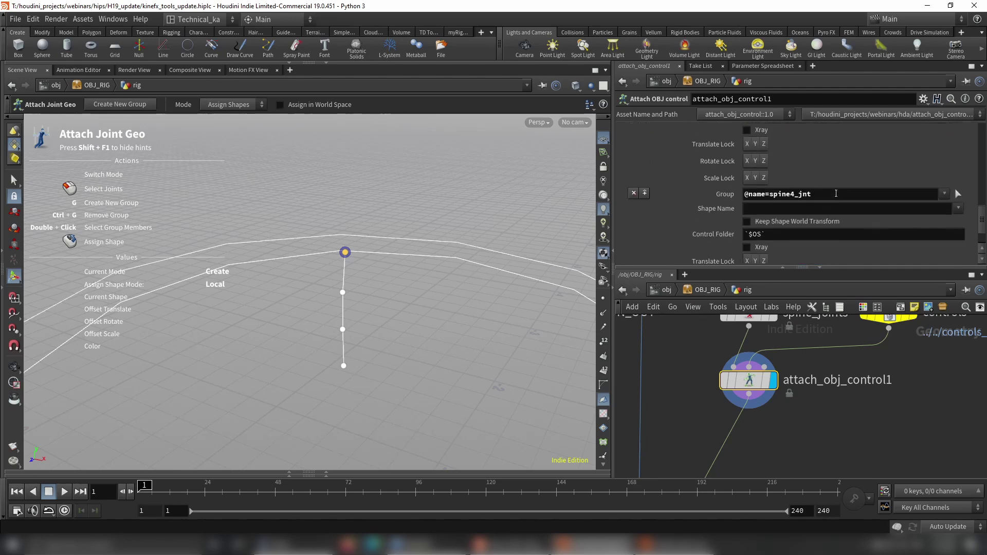
left_click(762, 208)
type("circle_YZ")
scroll(831, 227, "down", 2)
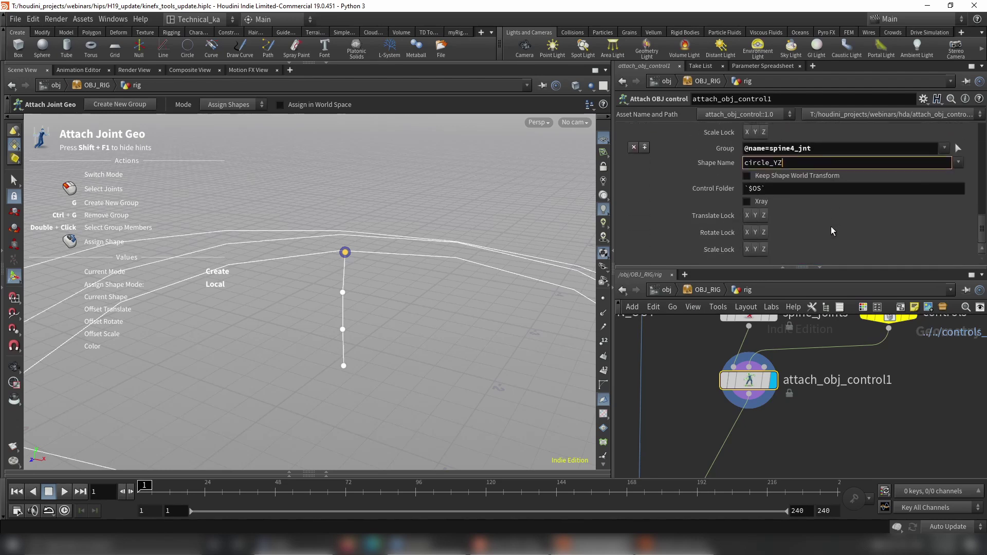
Lock X, Y and Z scale on all four spine joint controls, and lock translation on spine2_jnt to spine4_jnt.
scroll(881, 234, "up", 10)
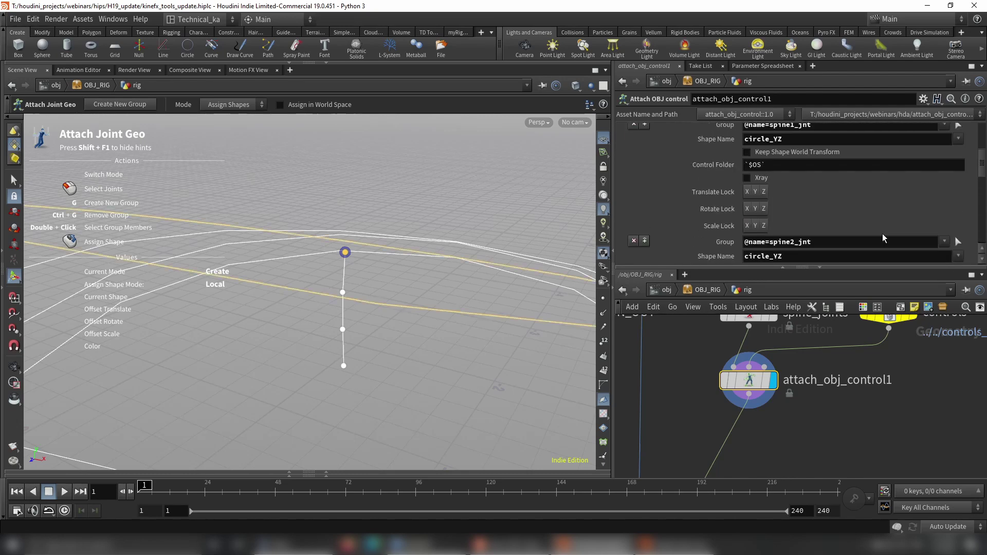
scroll(867, 214, "up", 2)
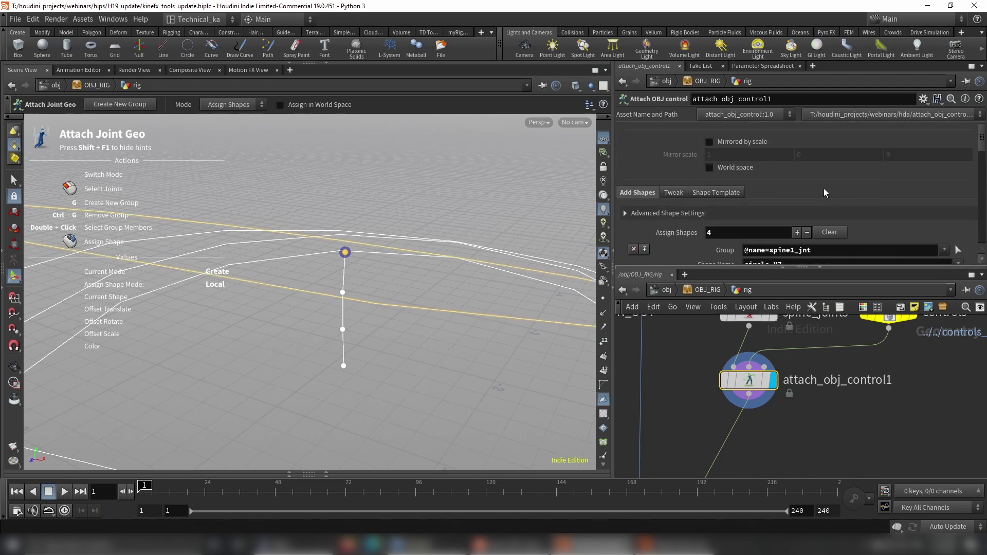
scroll(826, 190, "down", 3)
scroll(842, 239, "down", 3)
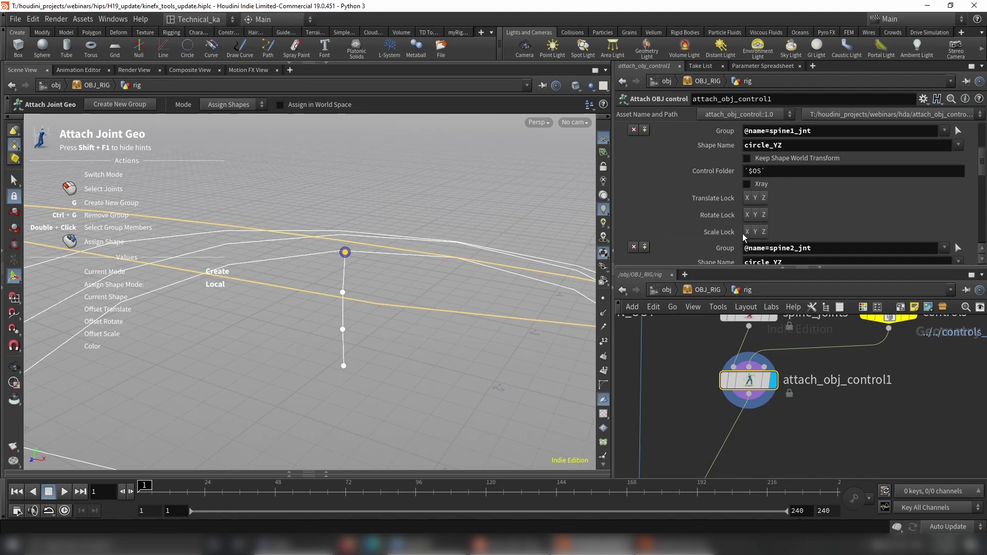
left_click_drag(747, 232, 766, 235)
scroll(747, 221, "down", 2)
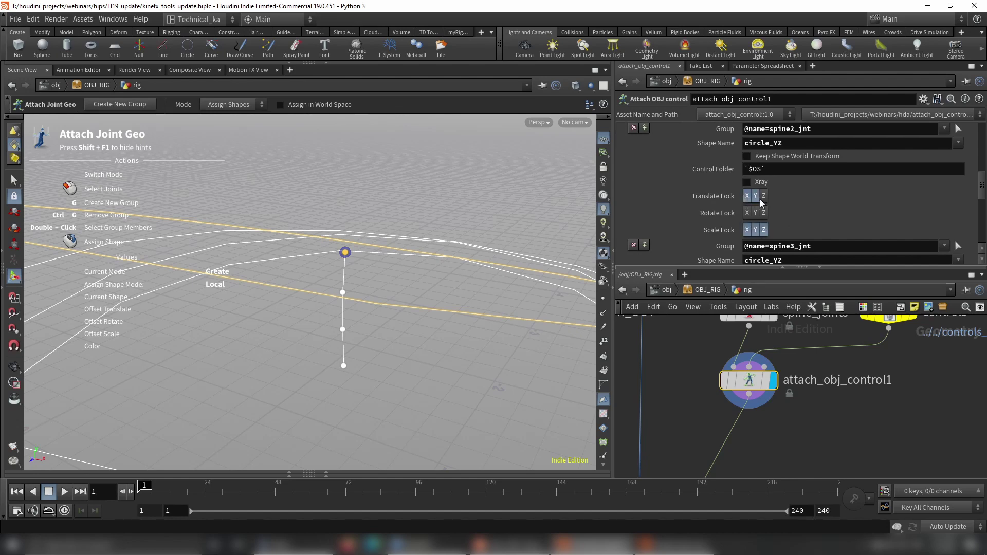
scroll(766, 203, "down", 2)
left_click_drag(748, 227, 761, 232)
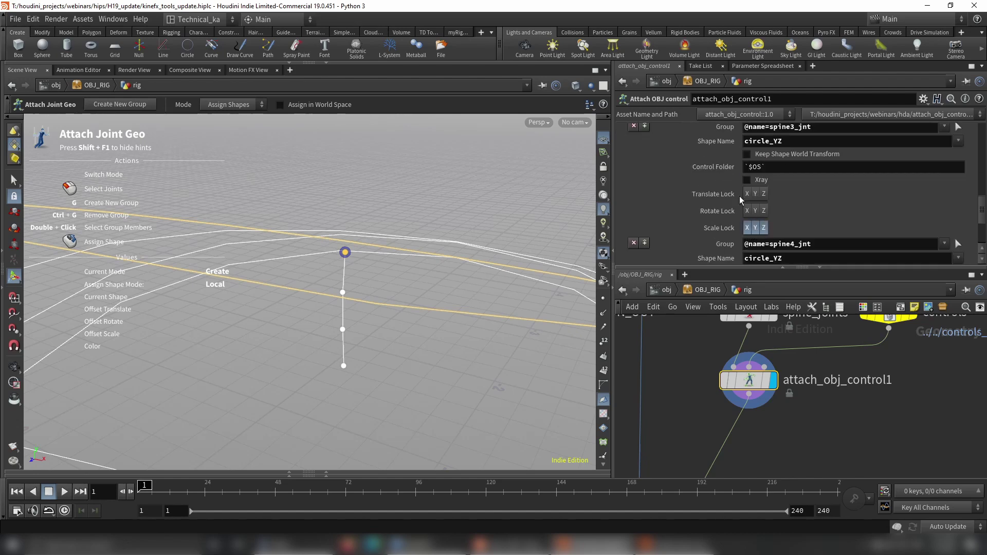
left_click_drag(760, 198, 765, 198)
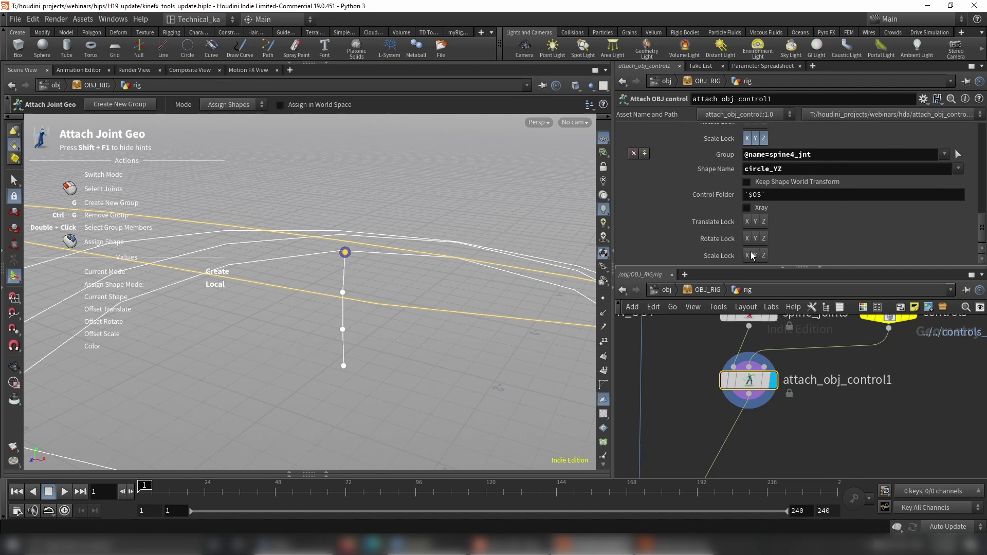
left_click_drag(755, 223, 765, 223)
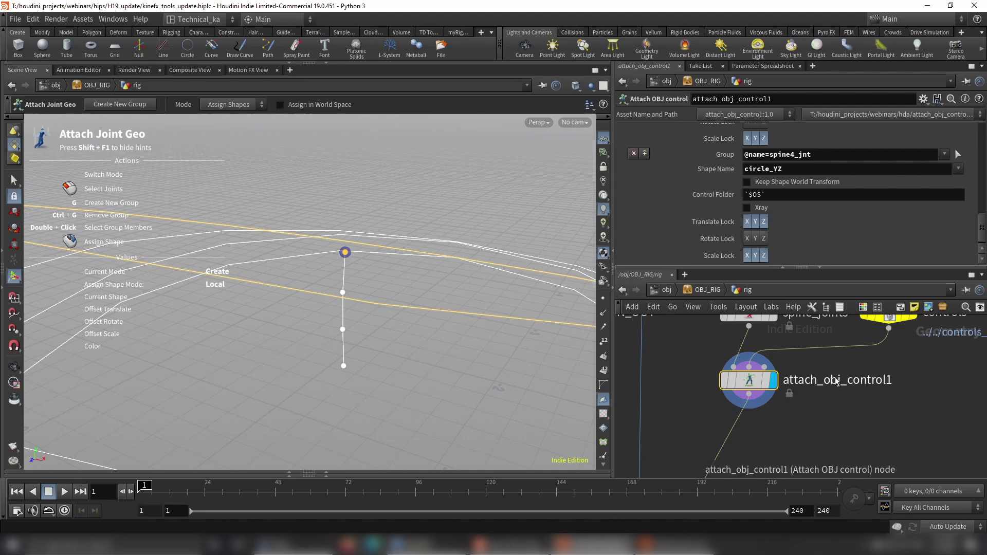
Rename the Attach OBJ control node as spine_FK_ctrls.
mouse_move(752, 384)
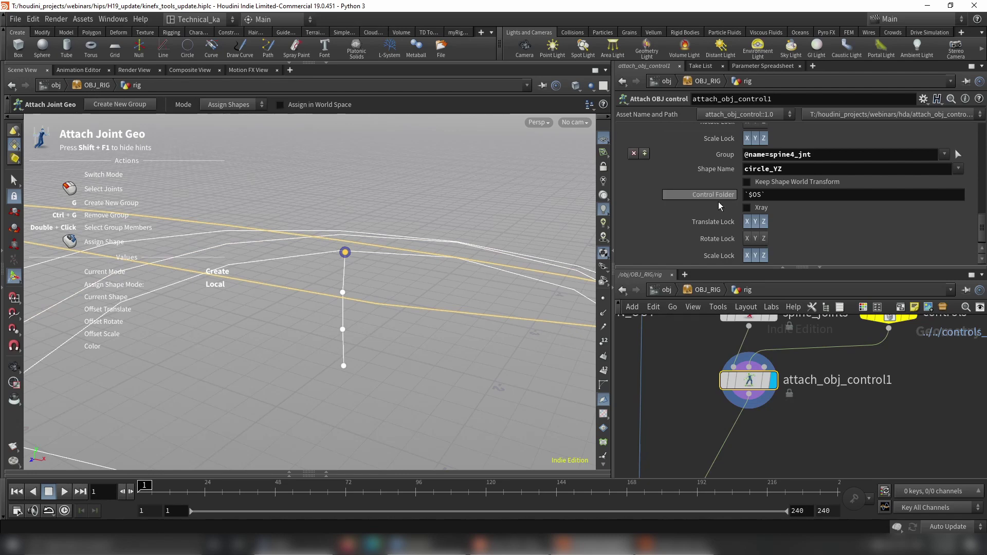
scroll(710, 200, "up", 10)
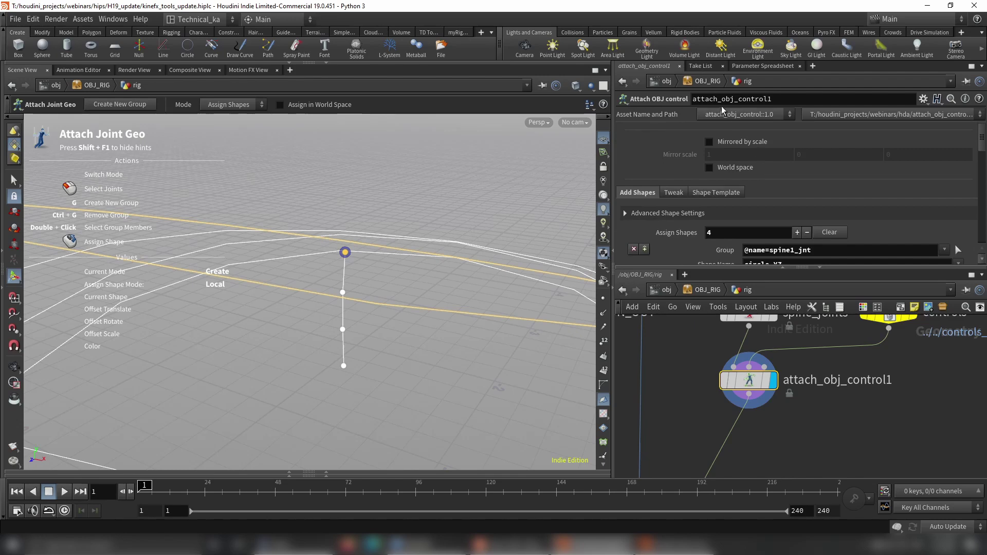
double_click(821, 380)
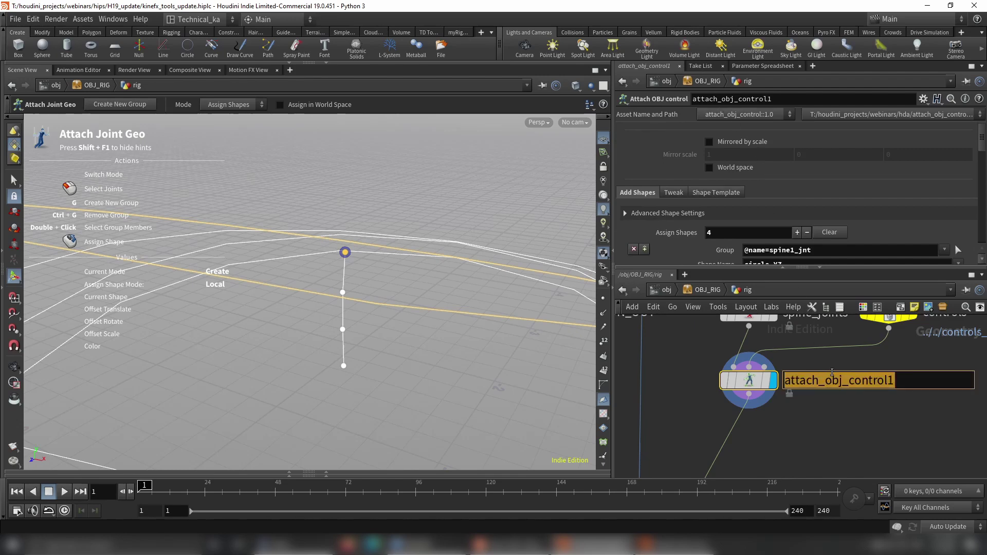
type("S")
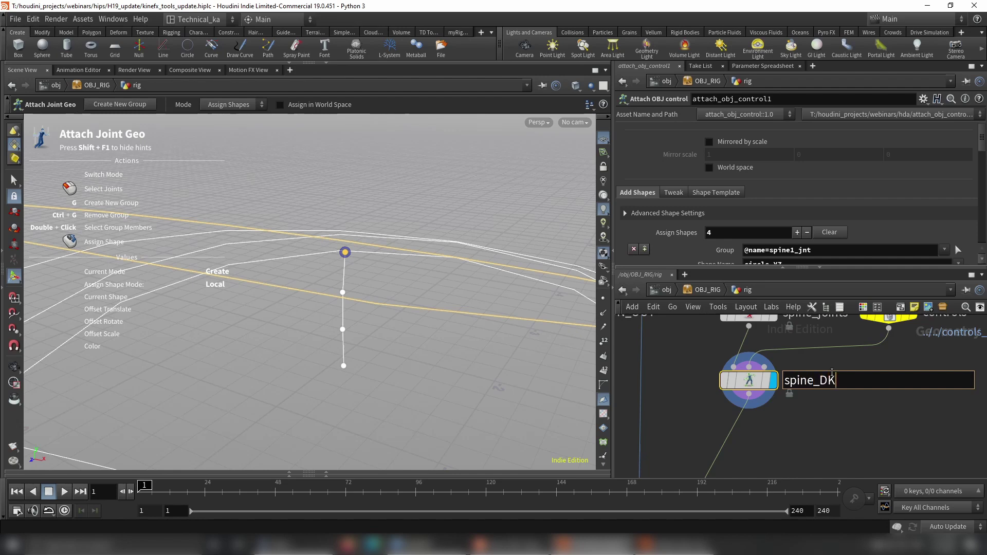
type("pine_FK-")
type("ctrls")
key("Return")
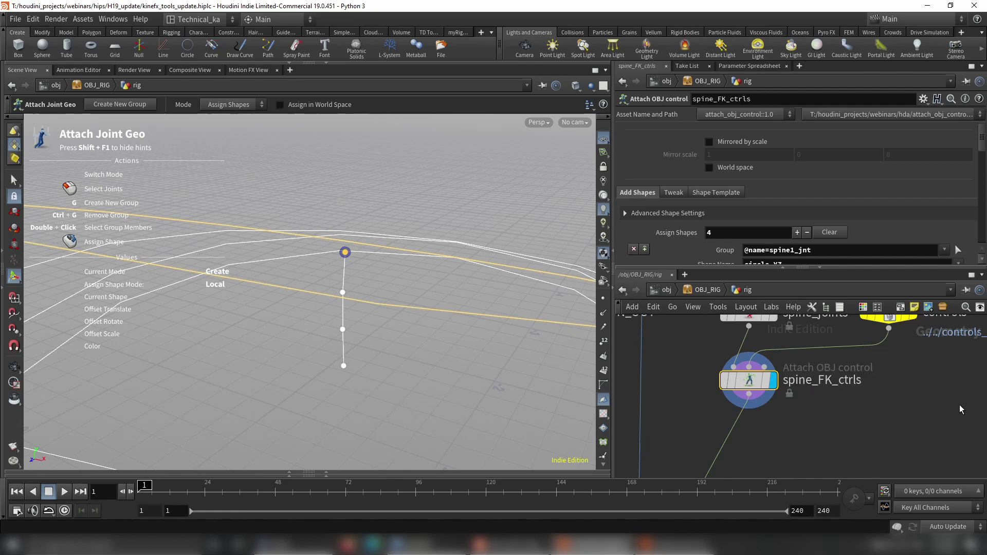
Open the shape tweak settings of spine_FK_ctrls and show the polyfill1 body mesh as a template for reference.
scroll(883, 396, "down", 3)
left_click(677, 193)
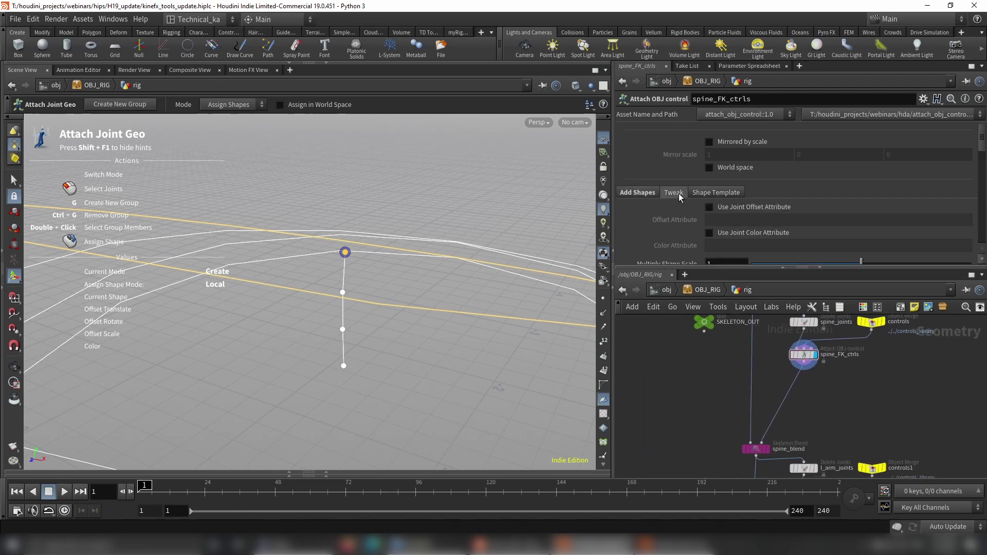
scroll(865, 199, "down", 4)
scroll(854, 200, "up", 4)
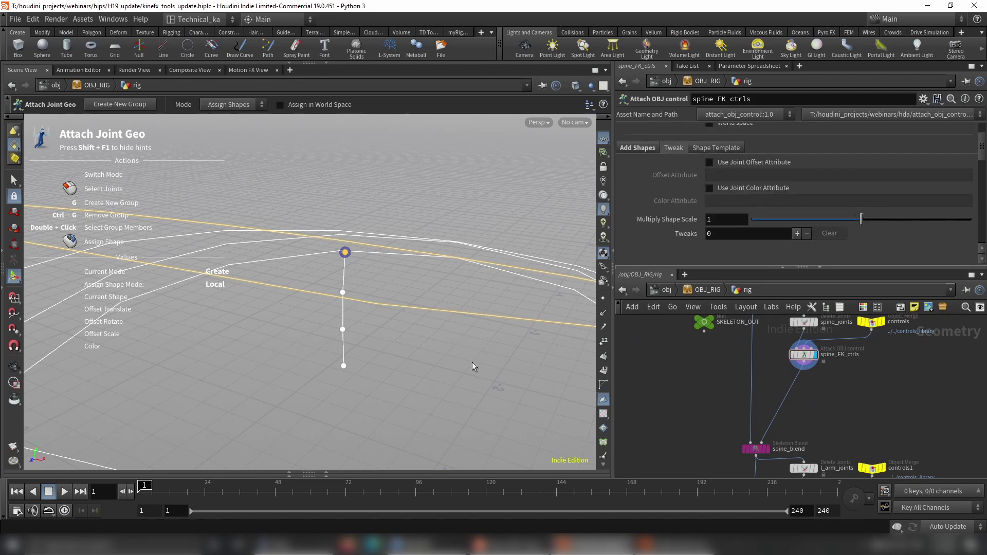
key("Escape")
left_click_drag(491, 193, 477, 167, "alt")
middle_click_drag(734, 434, 758, 353)
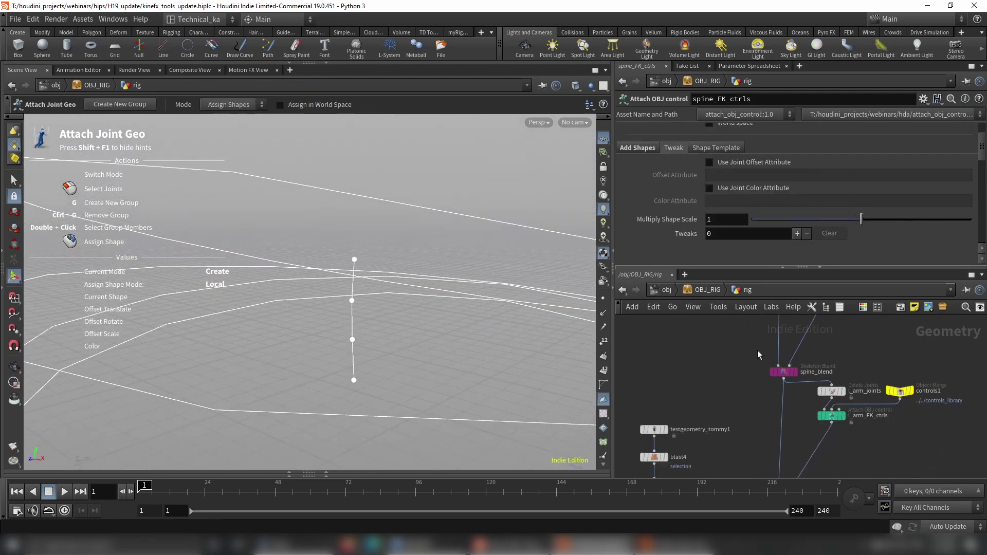
scroll(750, 363, "down", 4)
scroll(739, 437, "up", 4)
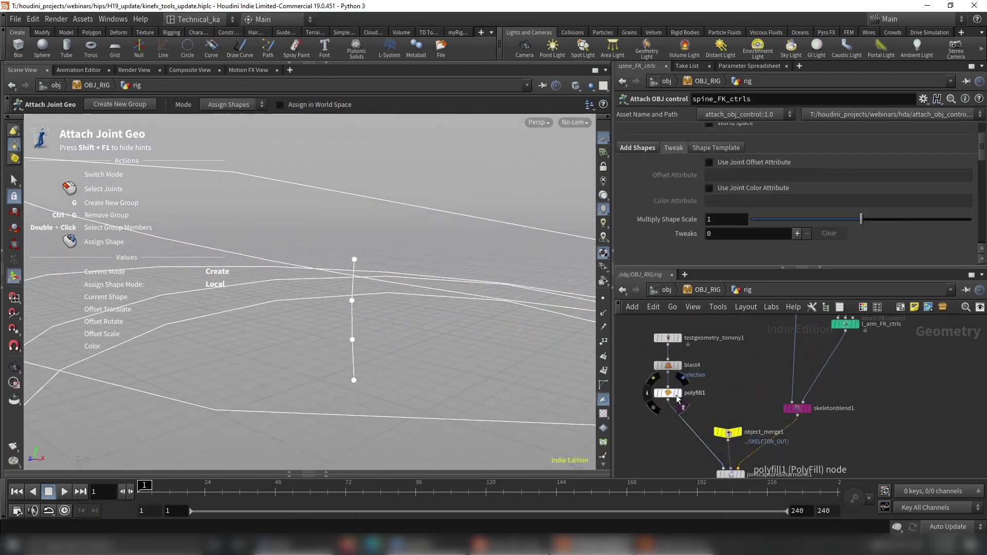
left_click(677, 393)
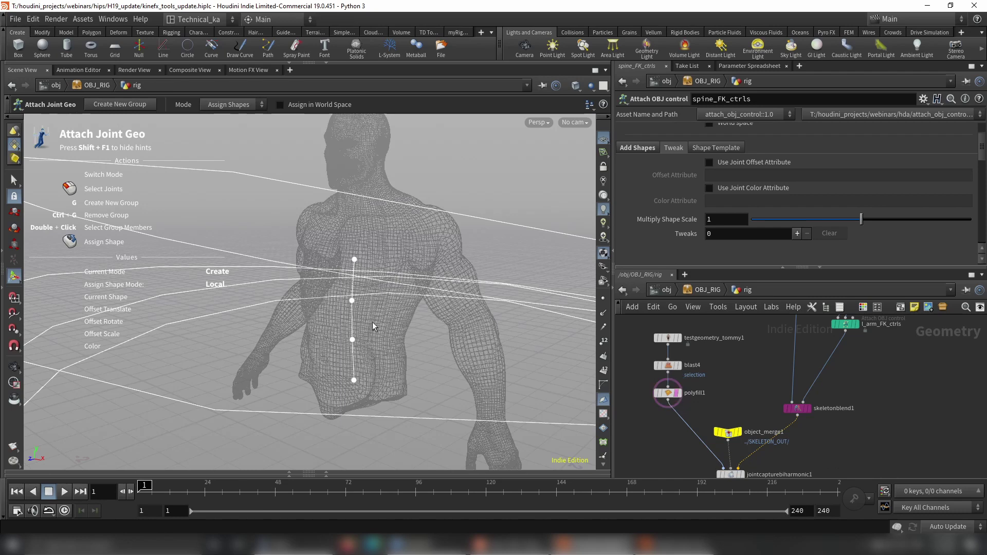
Switch the viewport handle to Tweak Shapes and uniformly scale spine1_jnt's circle down to fit around the waist.
left_click(230, 104)
left_click(228, 125)
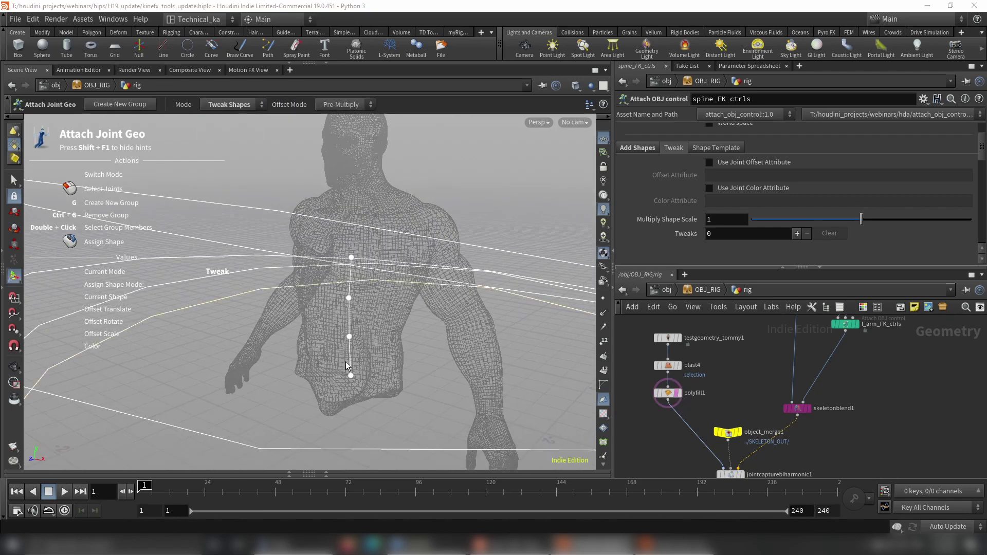
left_click(350, 376)
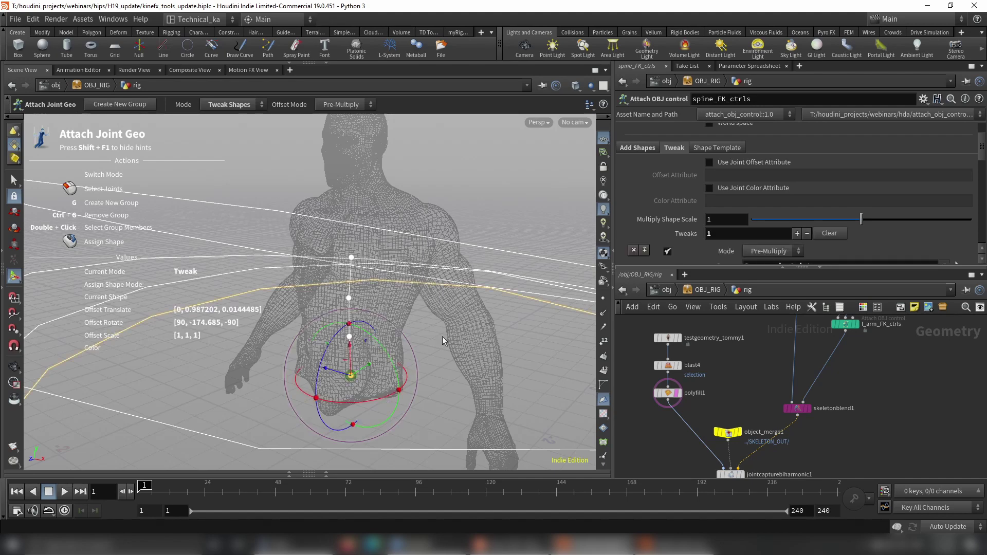
key("r")
key("e")
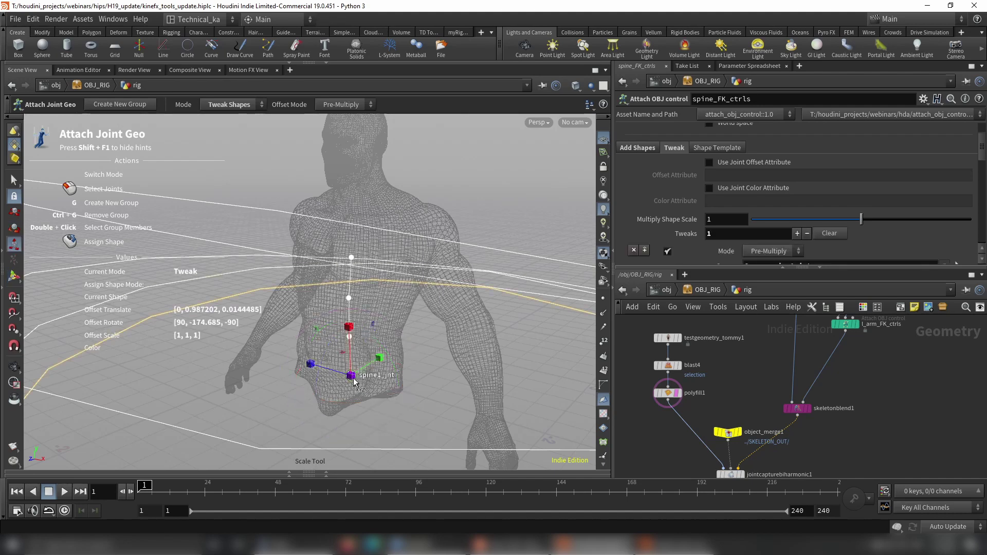
left_click_drag(352, 377, 307, 399)
left_click(411, 346)
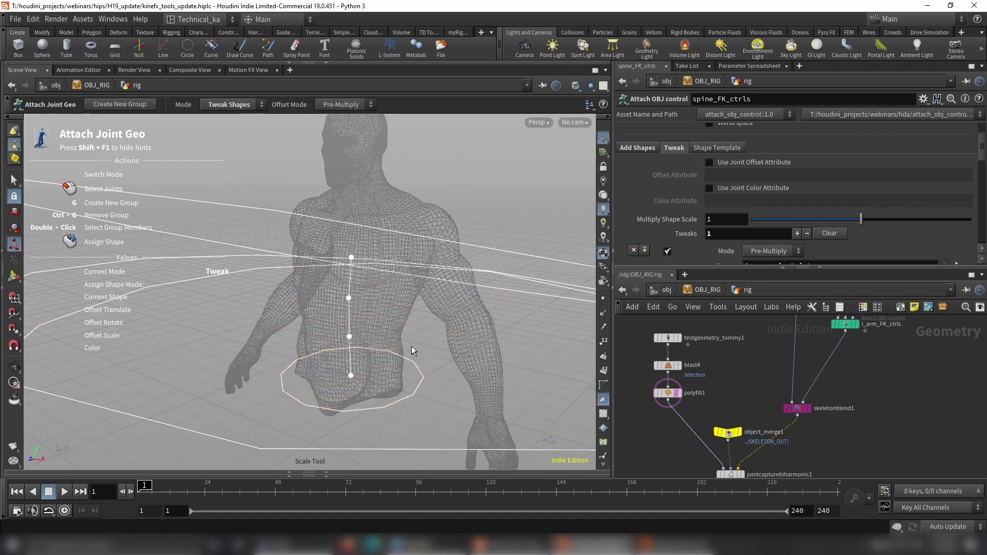
Uniformly scale spine2_jnt's circle down to fit around the lower torso, keeping the Tweak Shapes handle active.
left_click(348, 337)
left_click_drag(348, 337, 304, 352)
left_click(304, 353)
key("r")
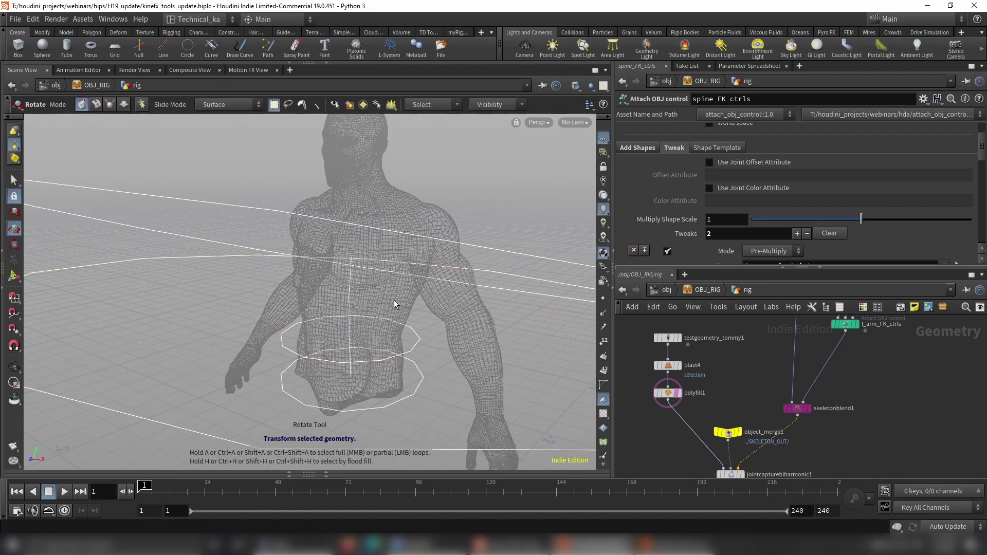
key("Escape")
scroll(823, 347, "down", 1)
middle_click_drag(824, 348, 807, 382)
key("Return")
Uniformly scale the circles of spine3_jnt and spine4_jnt down to fit the torso, spine4_jnt's to about 0.27.
left_click(348, 296)
left_click_drag(348, 296, 303, 293)
left_click(303, 293)
left_click(350, 255)
left_click_drag(351, 256, 307, 279)
Enable Change Color on the tweaks of all four spine joints and set each colour to yellow (1, 1, 0).
scroll(771, 200, "down", 5)
left_click(747, 187)
left_click(756, 200)
left_click(826, 254)
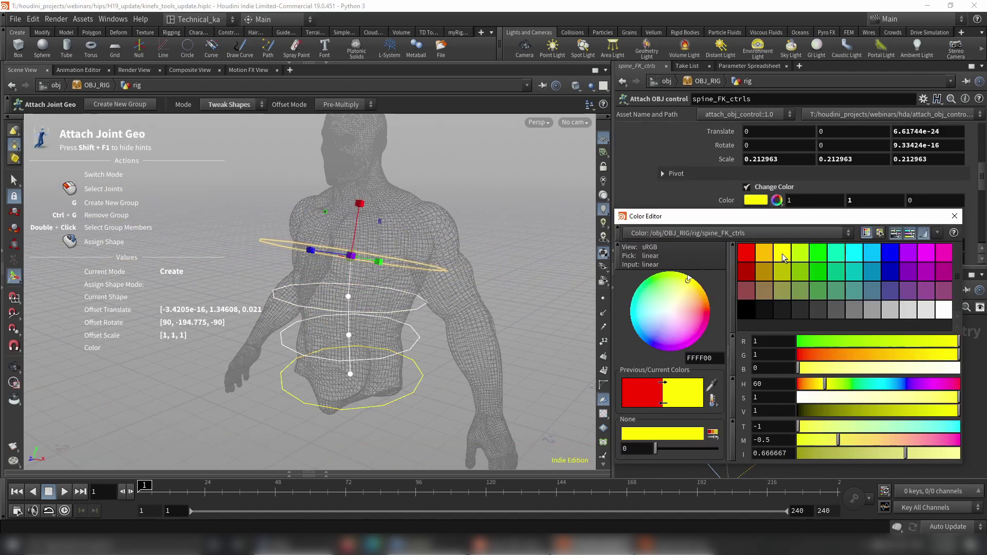
left_click(961, 216)
scroll(771, 180, "down", 4)
left_click(748, 165)
left_click(777, 187)
left_click(783, 255)
left_click(961, 216)
left_click(771, 252)
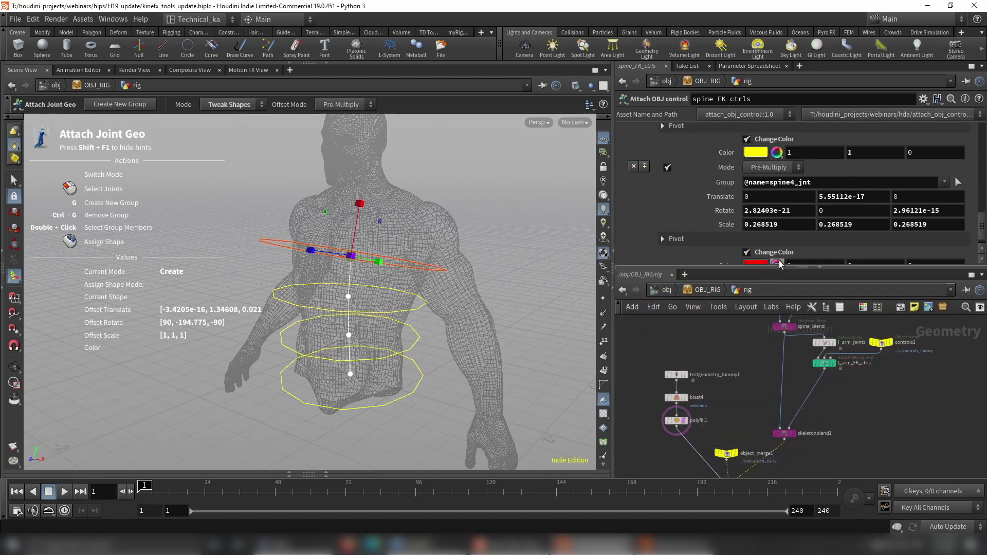
left_click(777, 248)
left_click(782, 255)
left_click(961, 217)
scroll(820, 186, "up", 15)
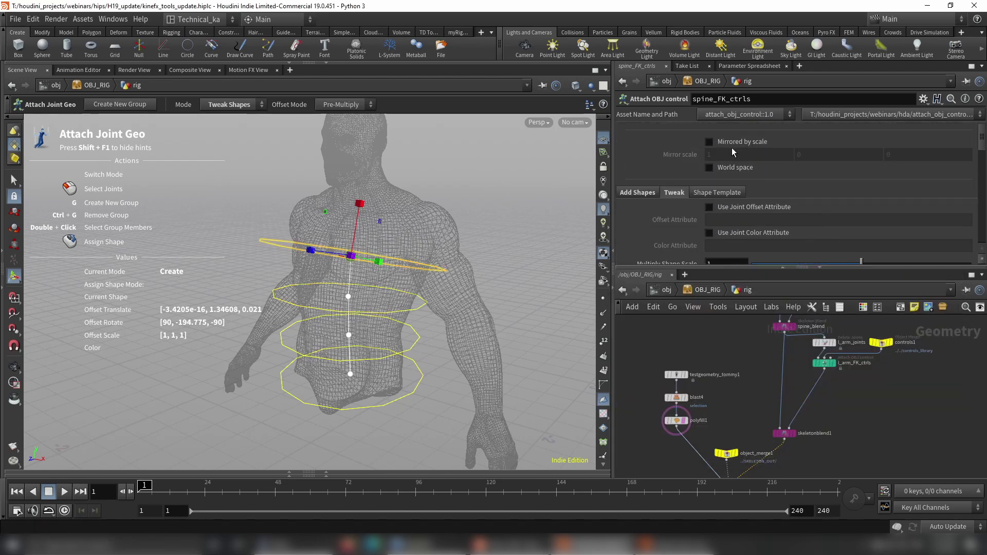
Leave the shape tweaking mode and colour the spine_FK_ctrls node green in the network.
middle_click_drag(756, 365, 732, 406)
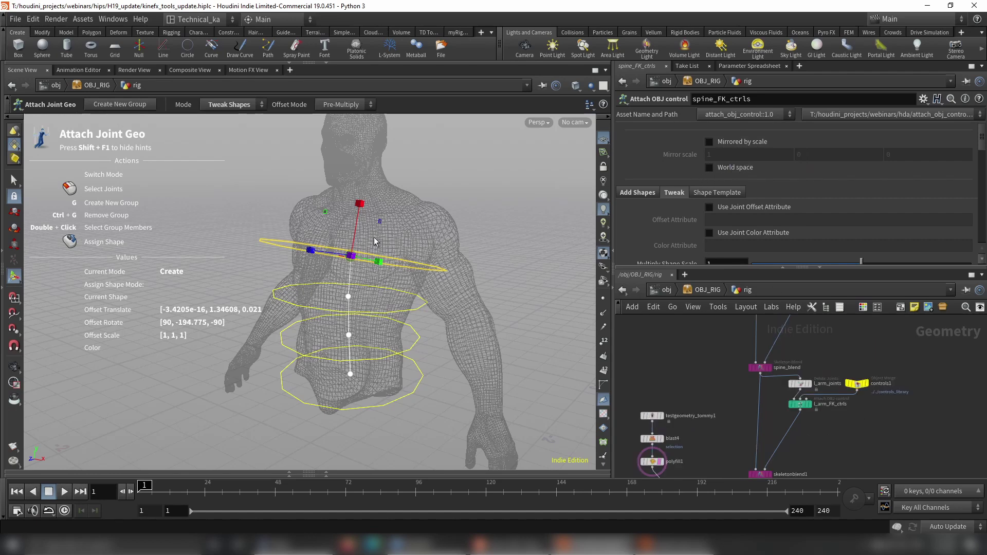
key("Escape")
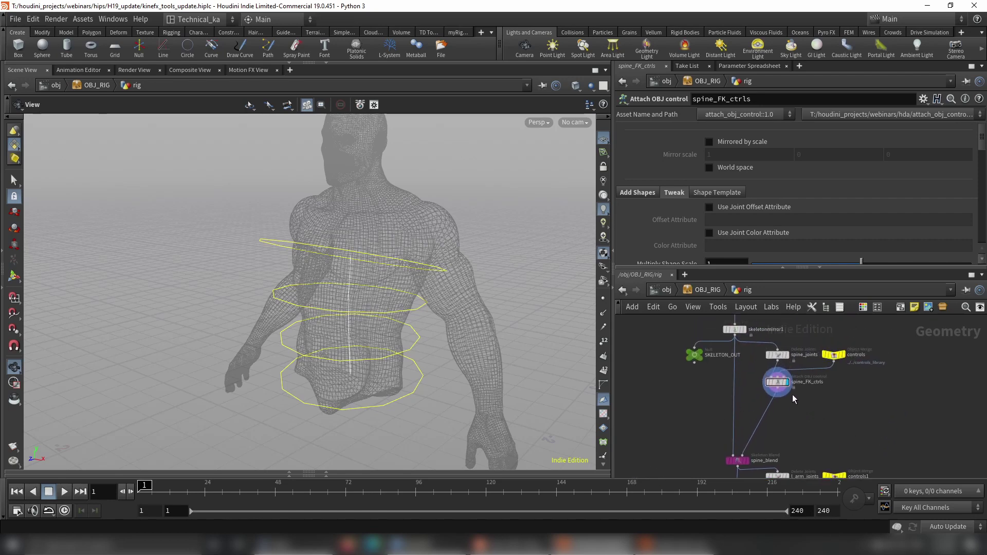
key("c")
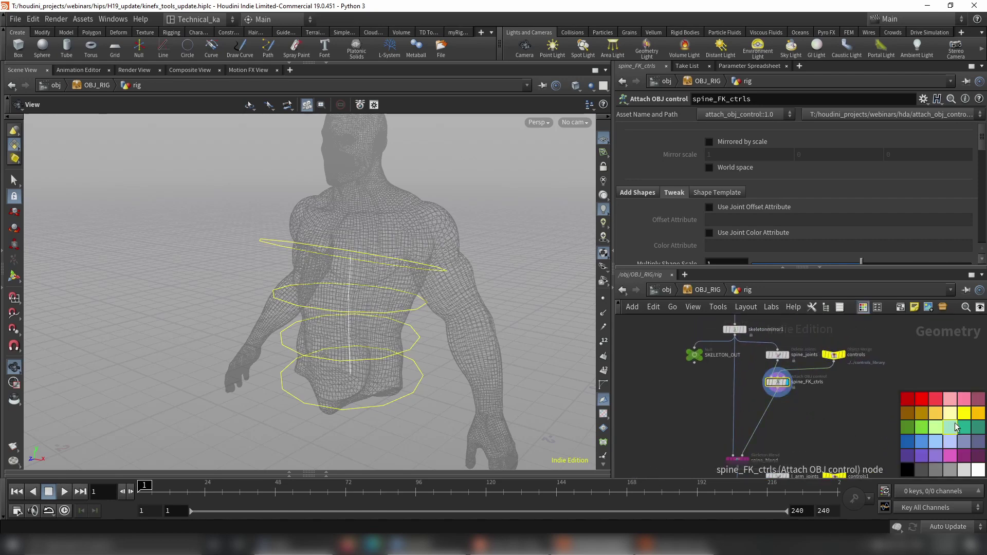
key("c")
scroll(869, 427, "up", 3)
scroll(828, 419, "down", 4)
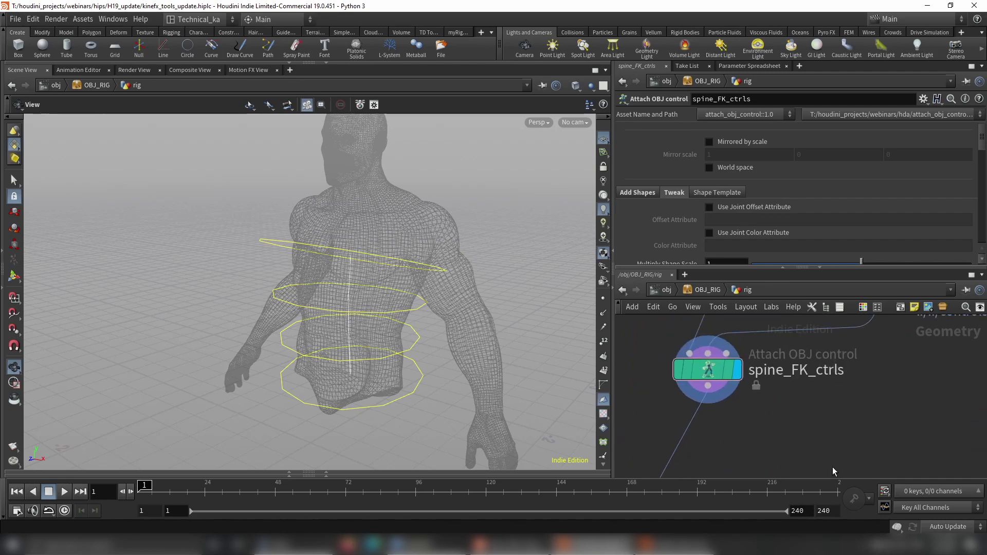
Examine the sized spine circles and how the controls Object Merge references controls_library in the parent OBJ_RIG network.
left_click_drag(347, 276, 394, 286)
scroll(377, 309, "down", 3)
middle_click_drag(807, 395, 800, 375)
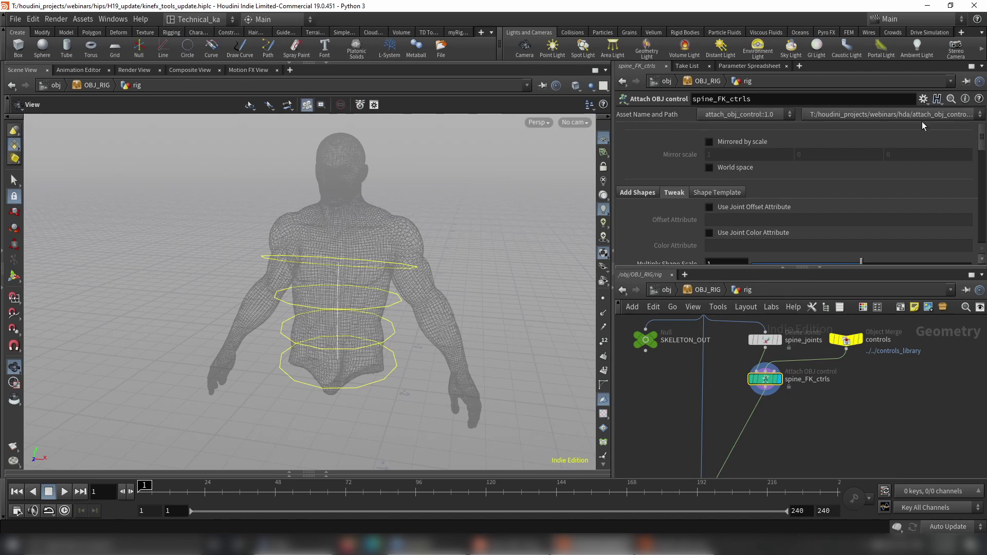
left_click(883, 381)
middle_click_drag(874, 374, 871, 399)
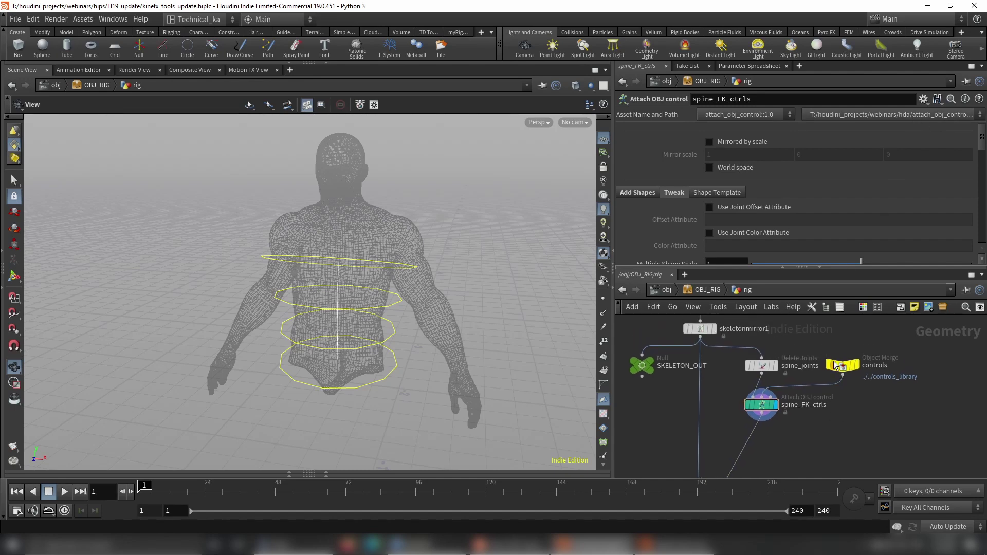
left_click(828, 362)
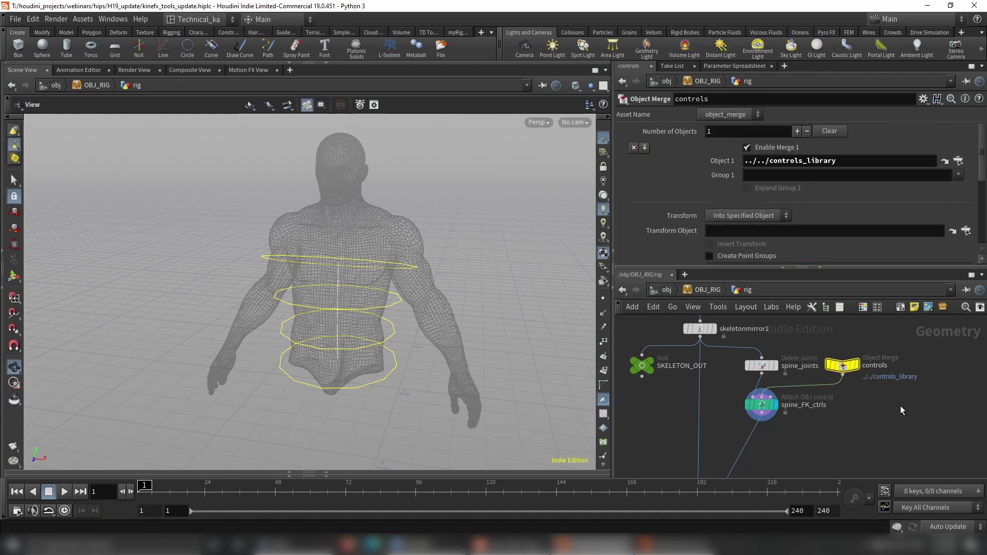
key("u")
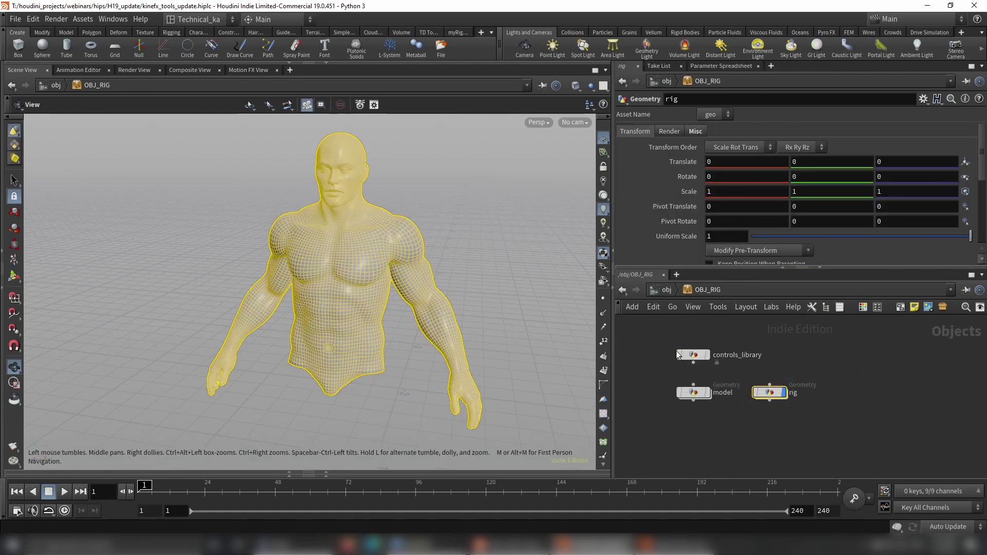
double_click(770, 392)
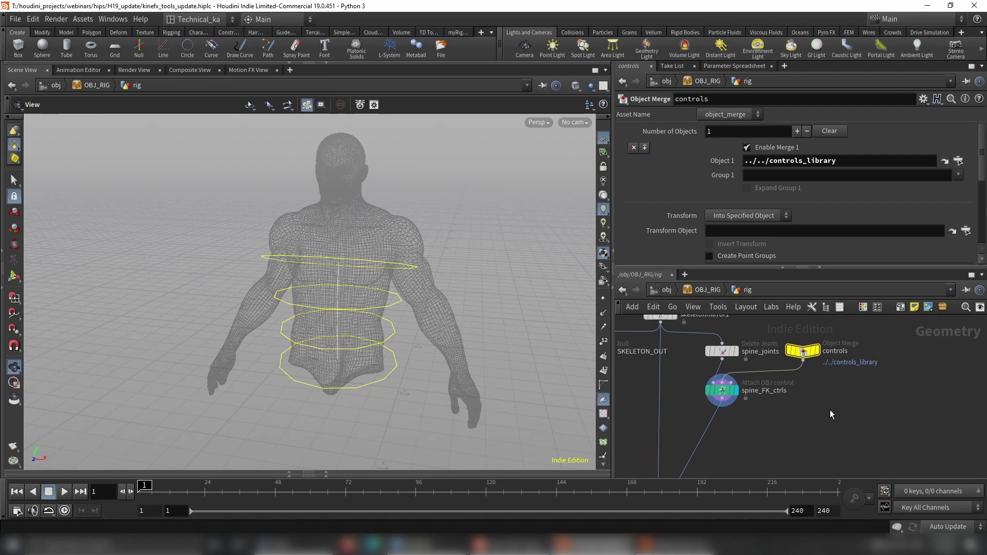
left_click_drag(803, 351, 807, 355)
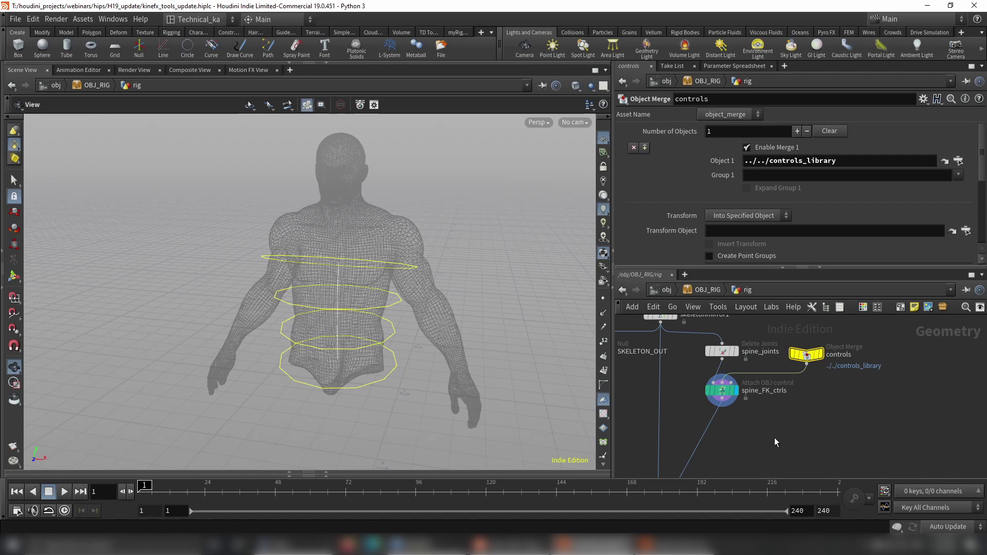
middle_click_drag(775, 437, 797, 423)
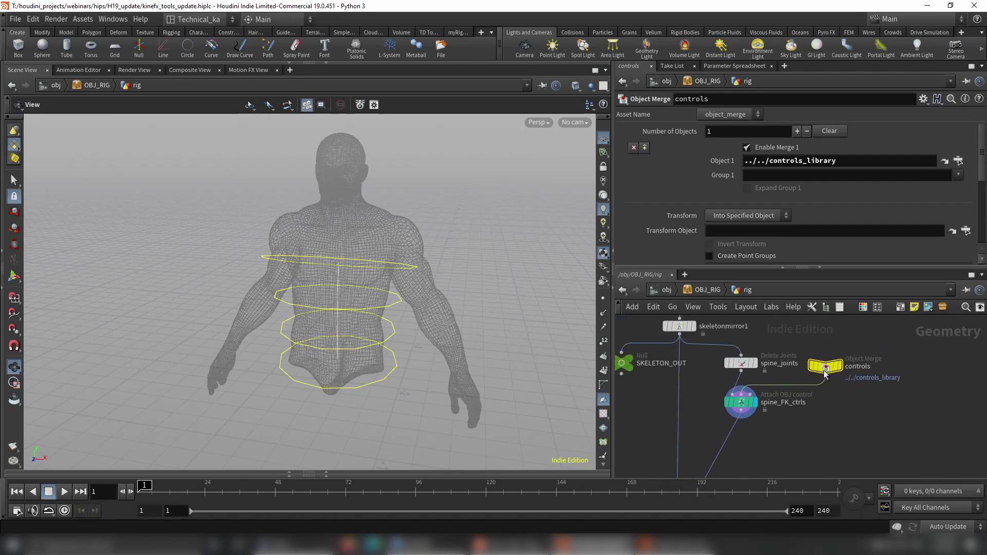
left_click_drag(827, 371, 822, 368)
Run the custom OBJ ctrls tool on spine_FK_ctrls to generate its object-level controls, and dismiss the console output.
middle_click_drag(822, 435, 822, 405)
left_click(741, 379)
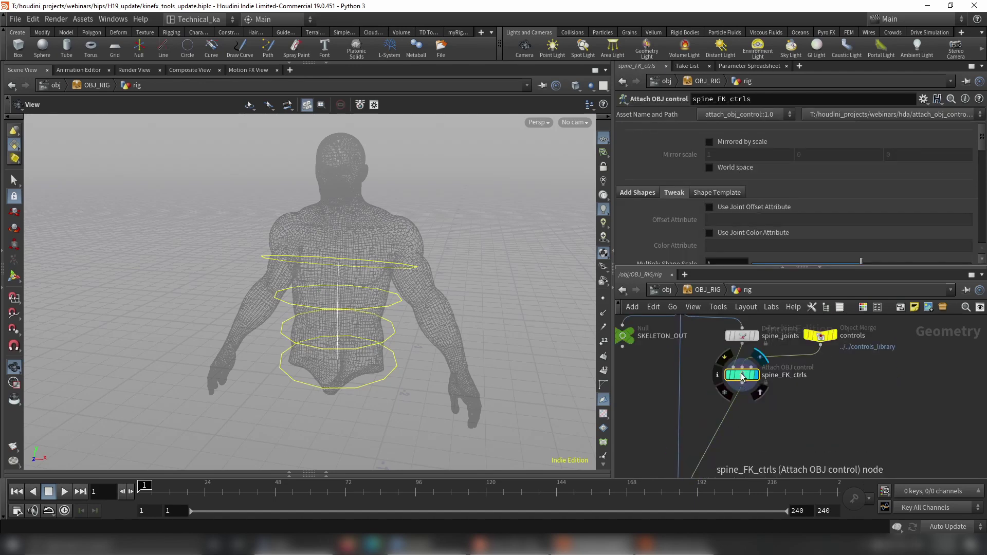
left_click(456, 33)
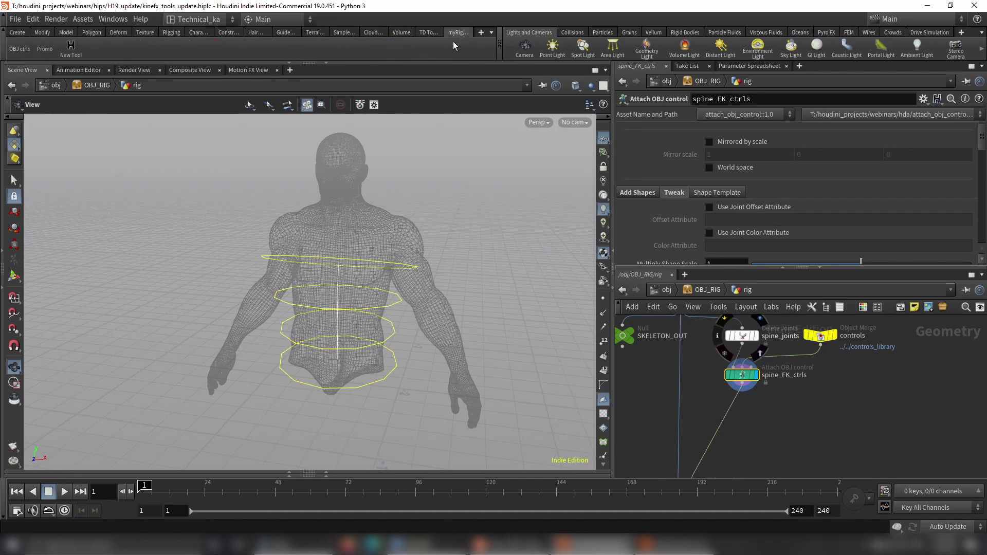
left_click(21, 51)
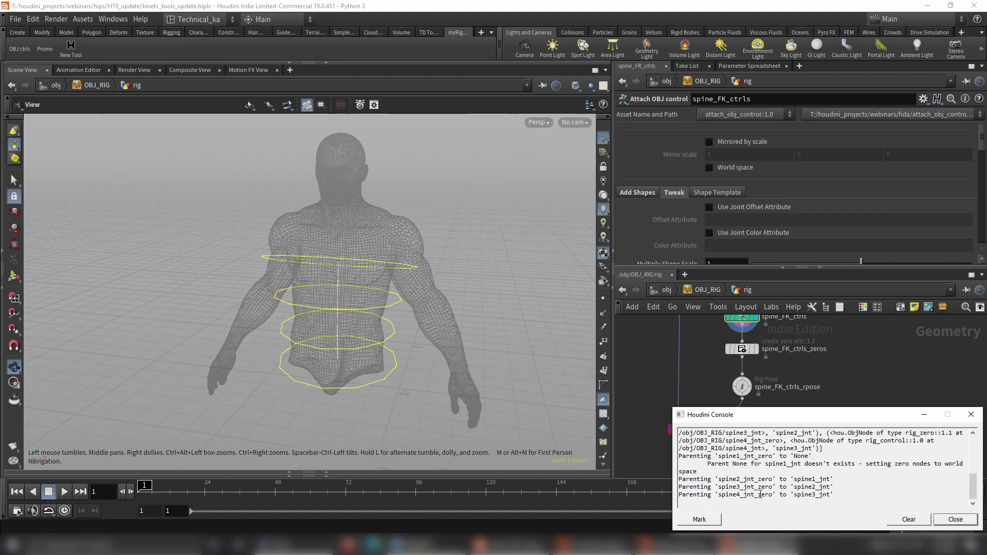
left_click(955, 519)
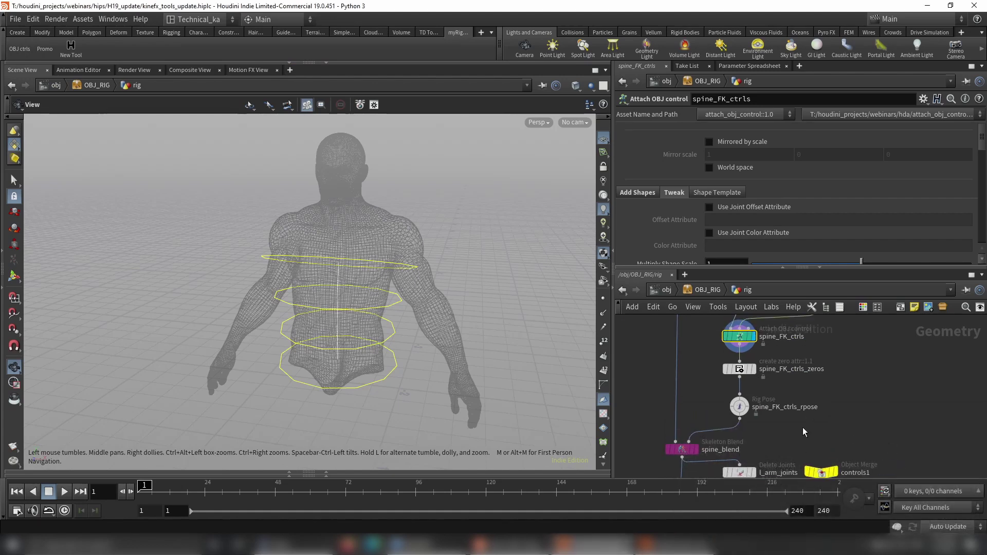
Check the parameters of spine_FK_ctrls_zeros and spine_FK_ctrls_rpose, and set the display to spine_FK_ctrls_rpose.
left_click(740, 406)
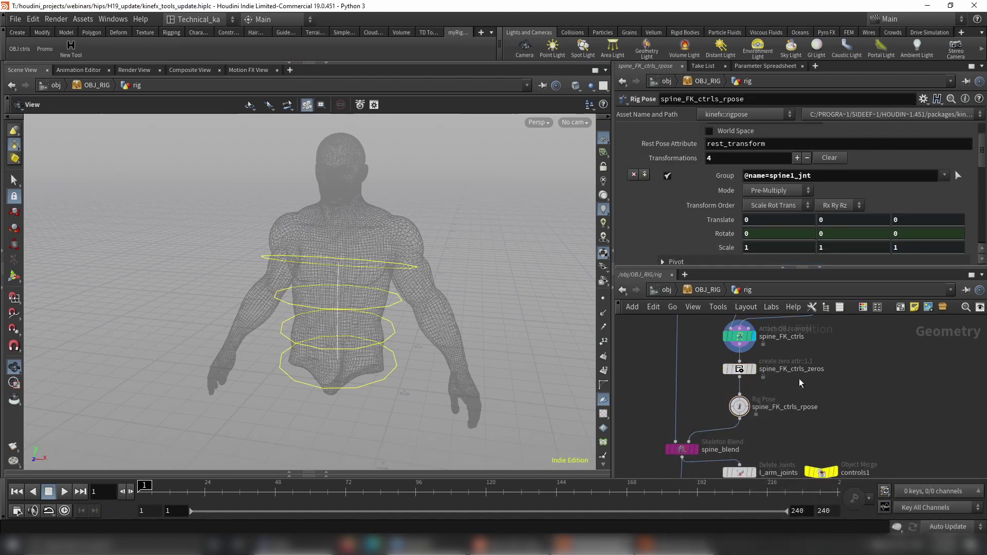
left_click(733, 369)
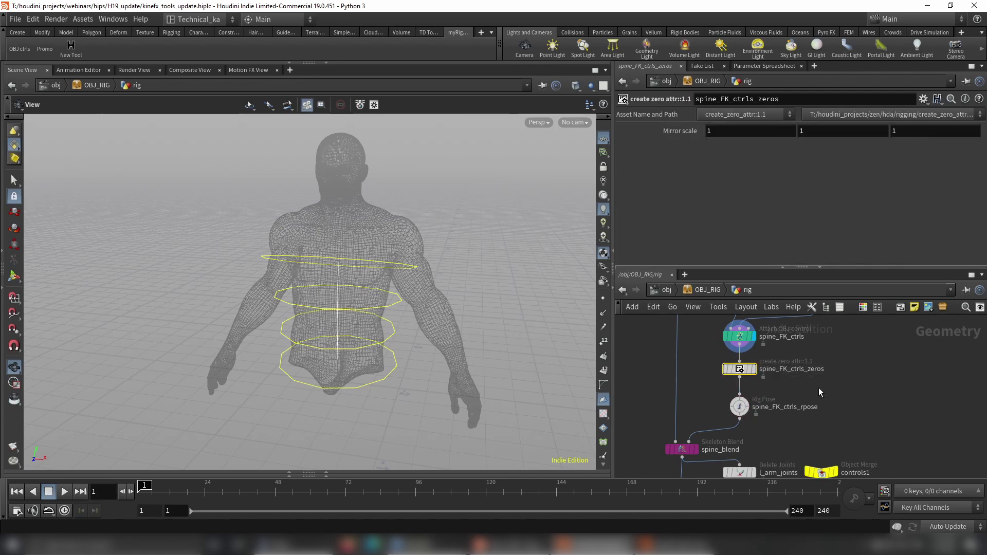
left_click(739, 408)
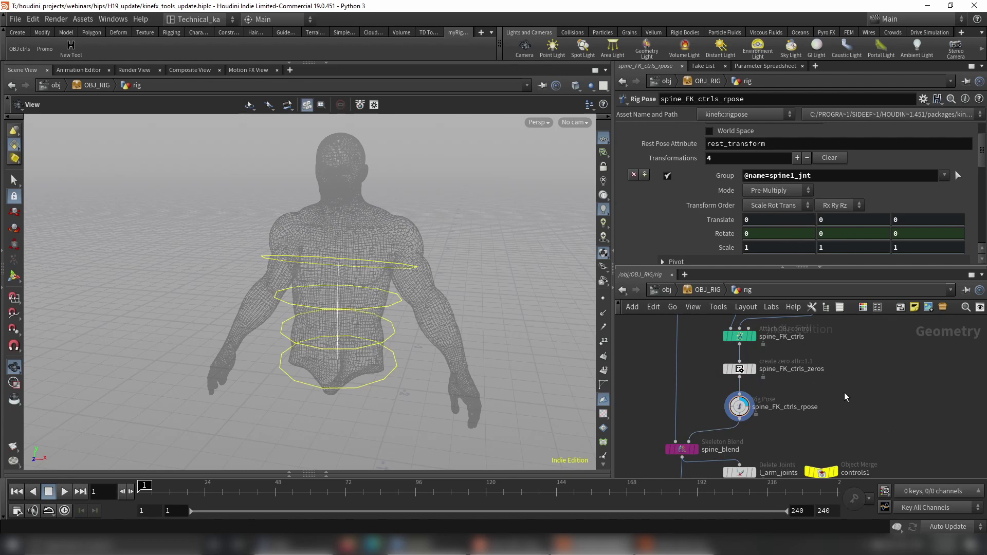
At the OBJ_RIG level, arrange the generated spine zero and control nodes in a column beside the model and rig nodes.
key("u")
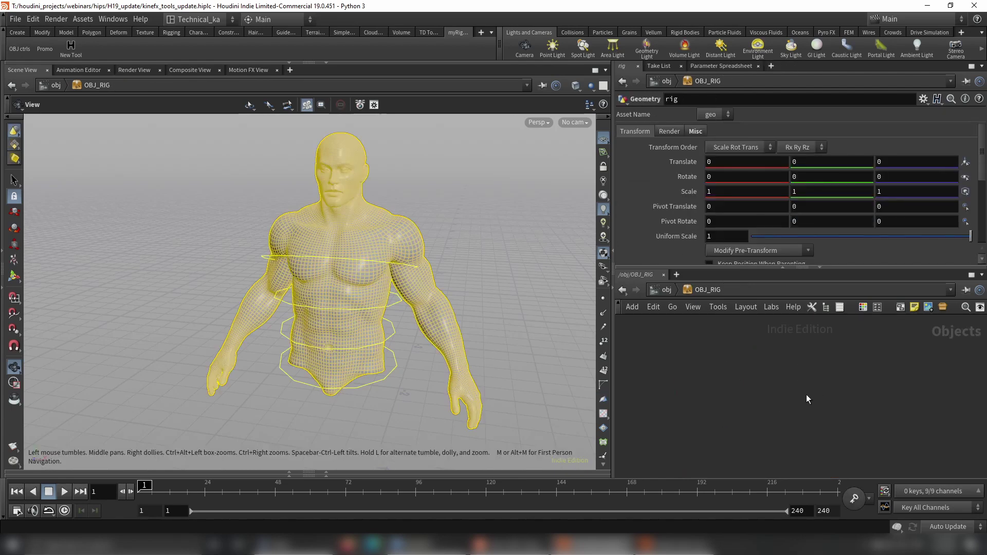
key("g")
middle_click_drag(757, 461, 773, 343)
scroll(774, 344, "down", 3)
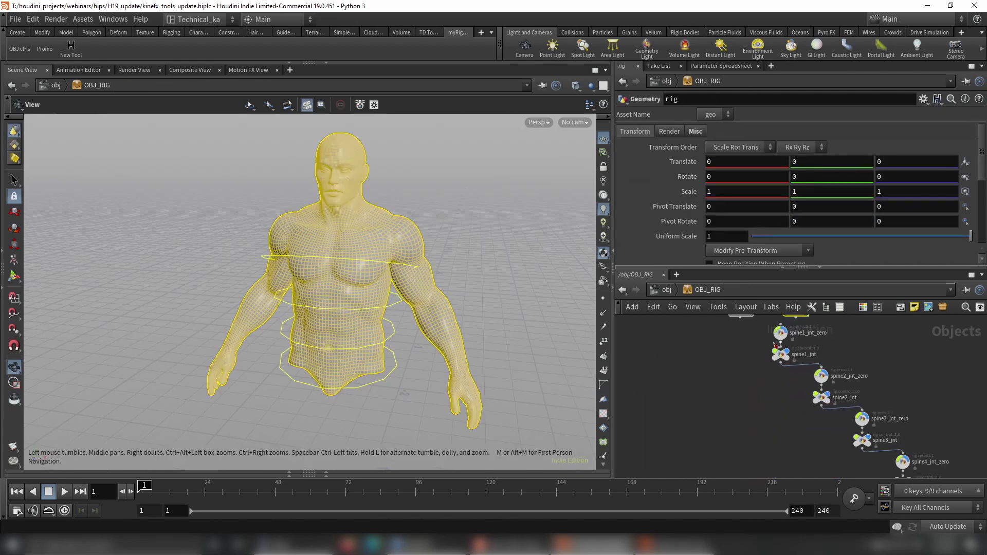
left_click_drag(733, 366, 723, 397)
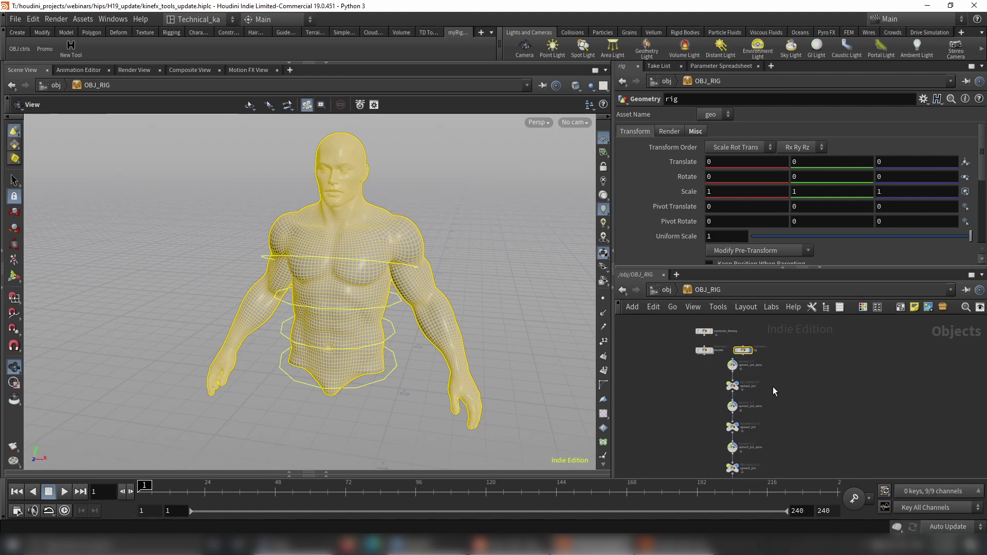
scroll(776, 386, "down", 2)
scroll(798, 440, "down", 2)
middle_click_drag(799, 419, 800, 391)
left_click(734, 384)
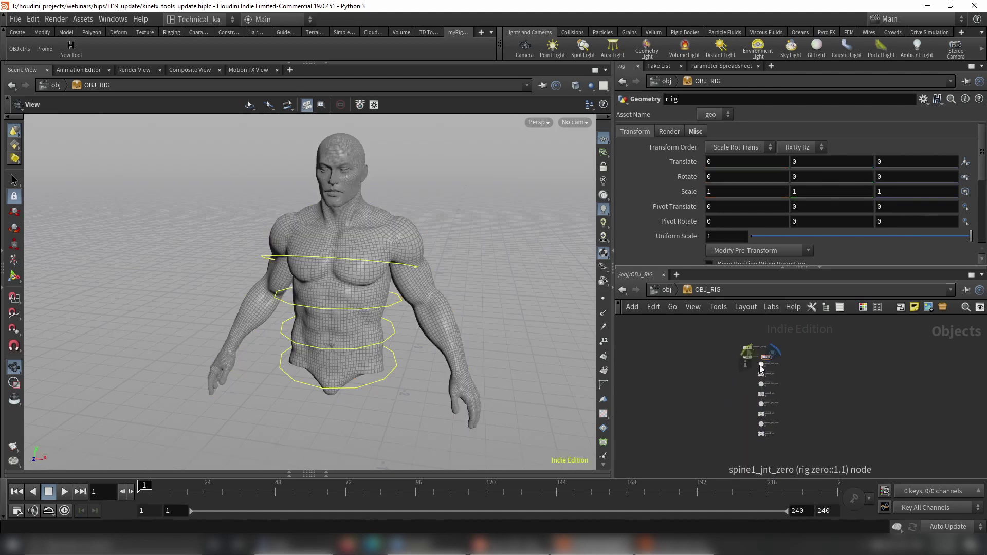
scroll(755, 362, "up", 5)
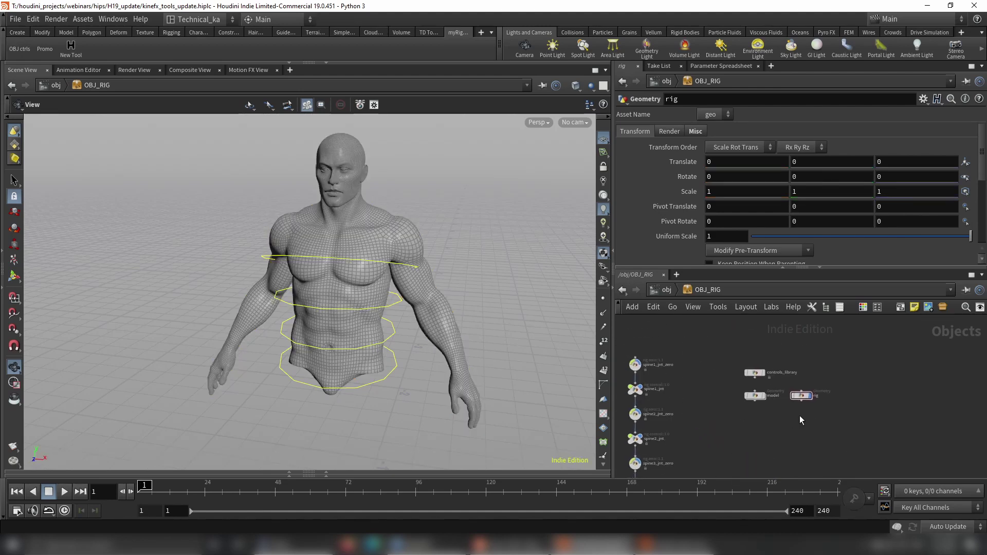
Return to the rig network, display l_arm_FK_ctrls and review its shape assignments.
double_click(803, 395)
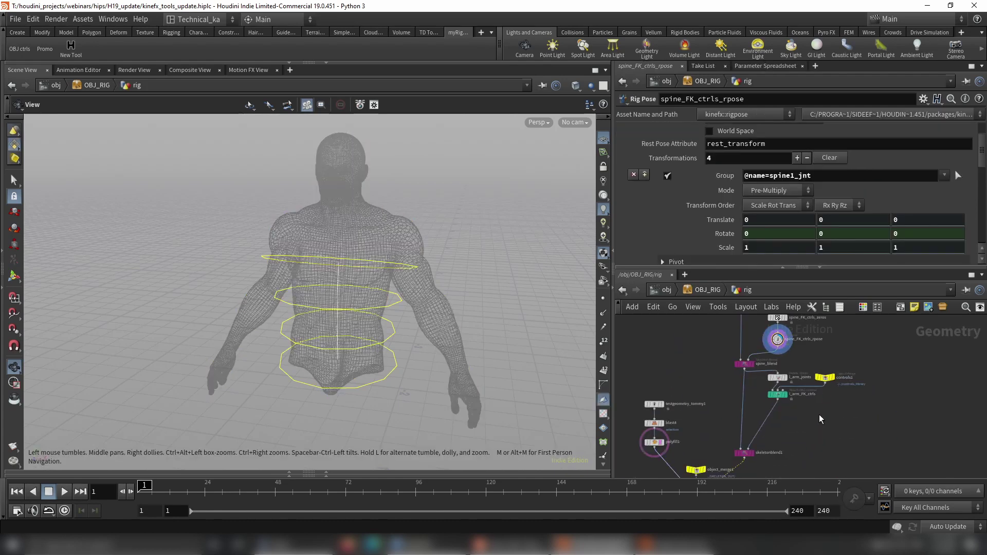
scroll(777, 396, "up", 4)
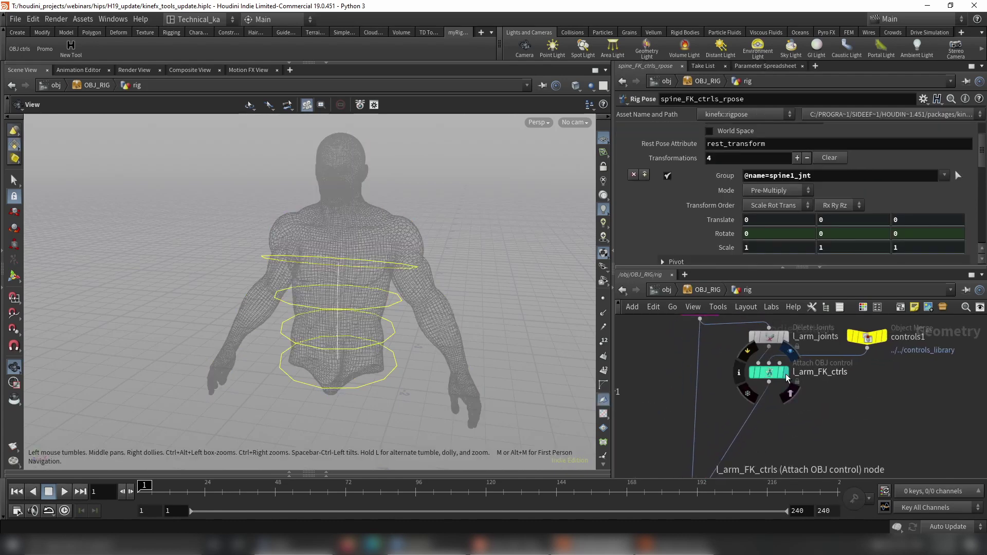
left_click(790, 352)
middle_click_drag(816, 401, 872, 351)
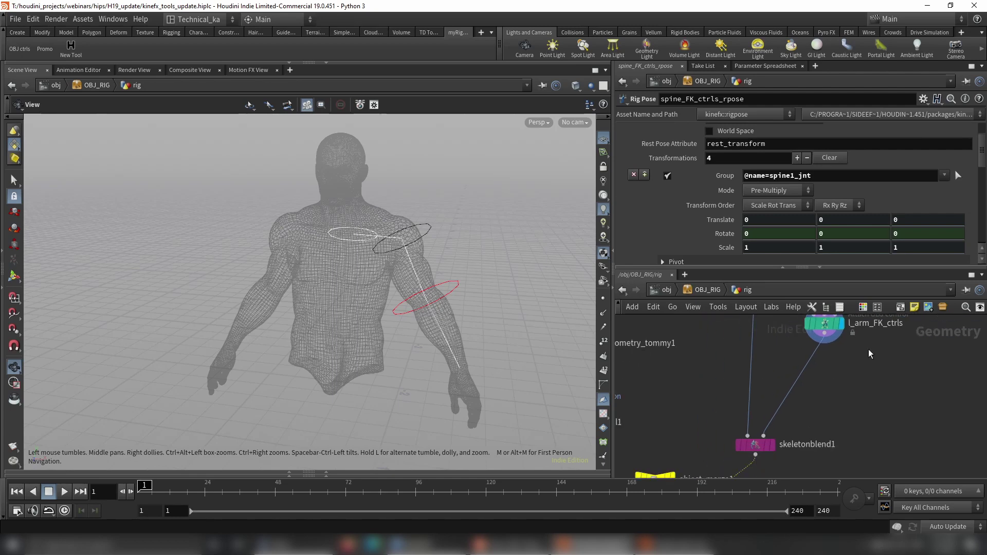
scroll(872, 351, "down", 2)
left_click(842, 334)
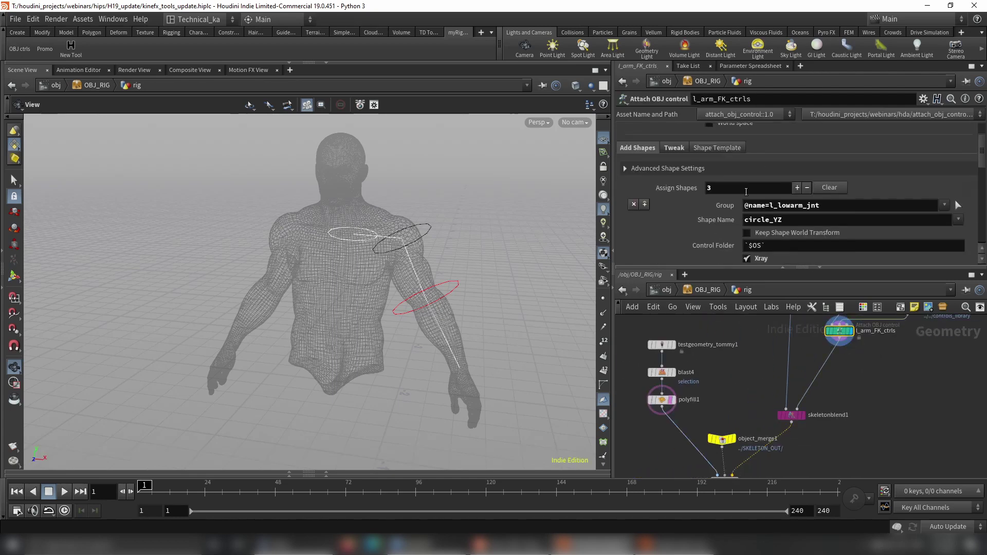
scroll(744, 201, "down", 6)
scroll(772, 201, "up", 8)
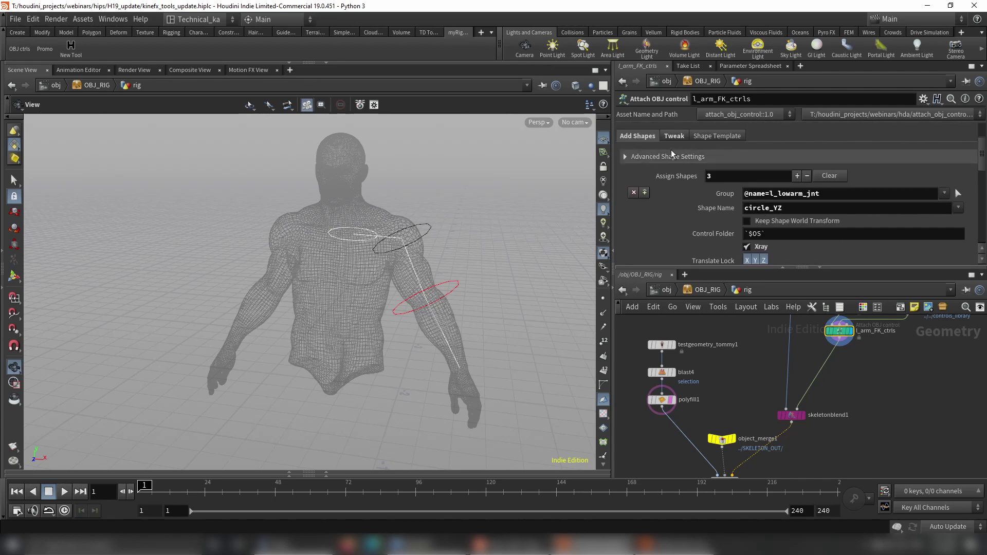
Run the custom OBJ ctrls tool on l_arm_FK_ctrls to generate the left arm's object-level controls, and dismiss the console output.
key("f")
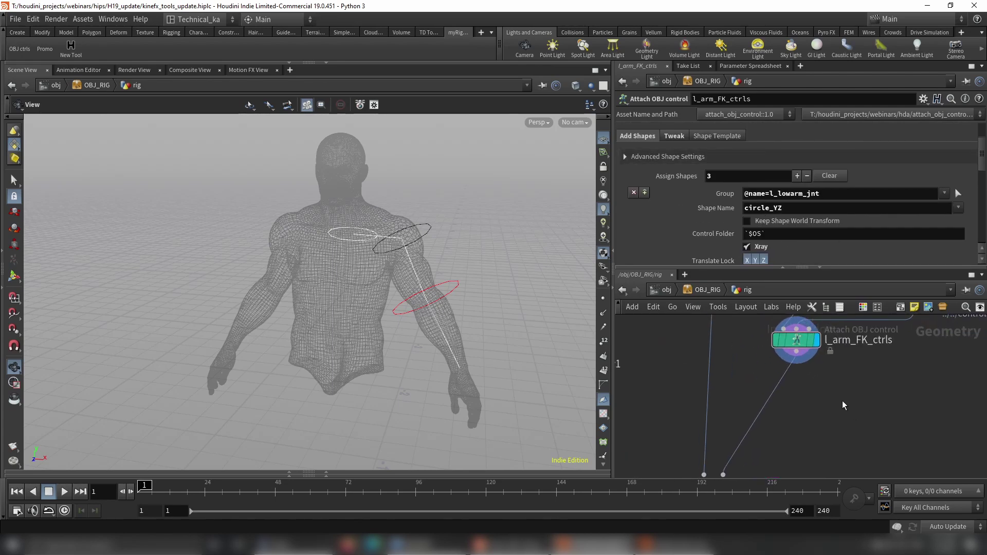
left_click(20, 49)
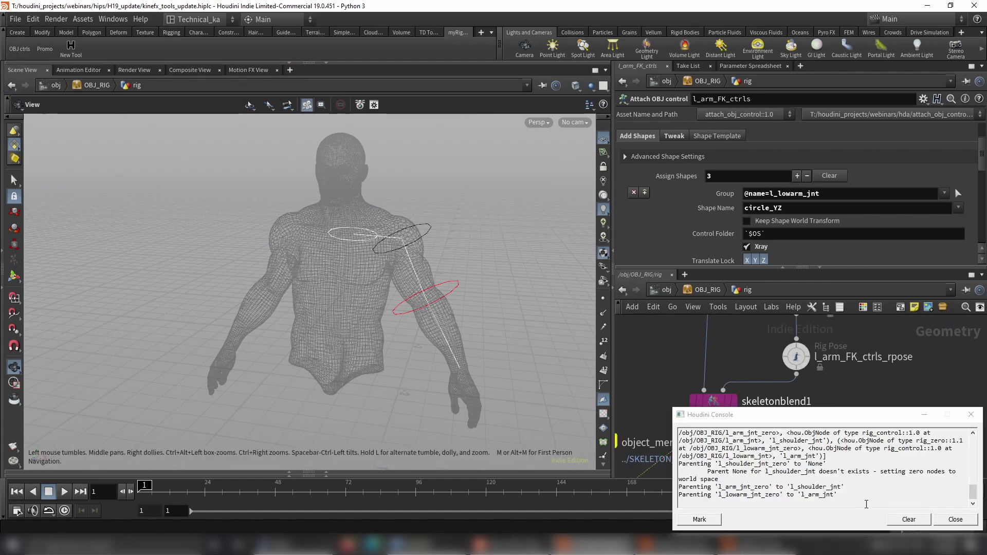
left_click(955, 519)
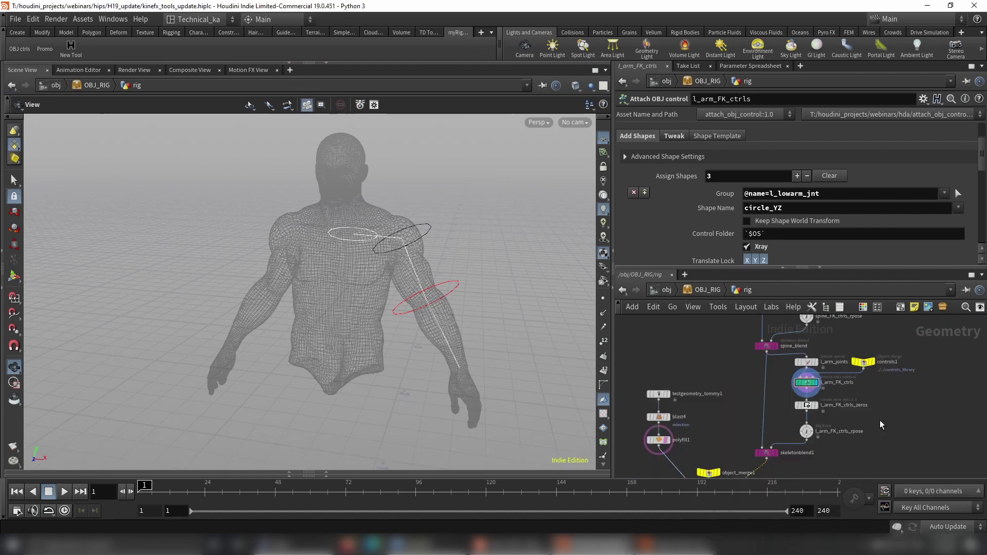
At the OBJ_RIG level, arrange the generated left arm zero and control nodes in a column beside the spine column.
key("u")
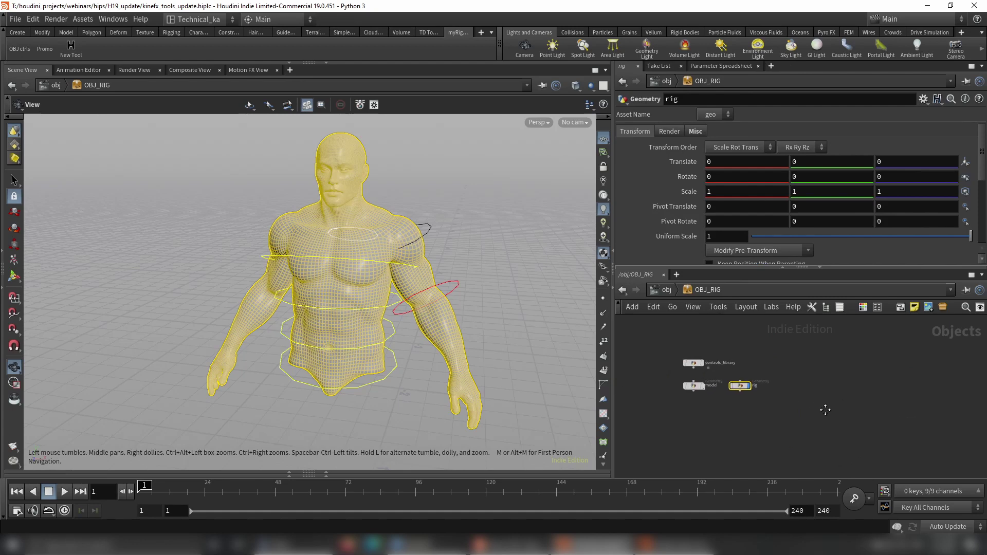
middle_click_drag(805, 429, 827, 342)
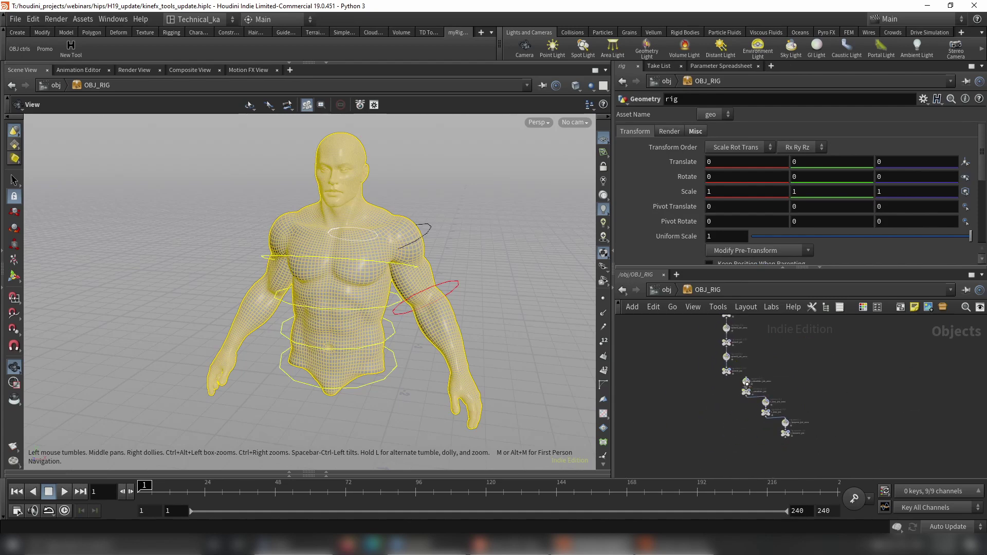
left_click_drag(745, 382, 747, 420)
left_click(791, 344)
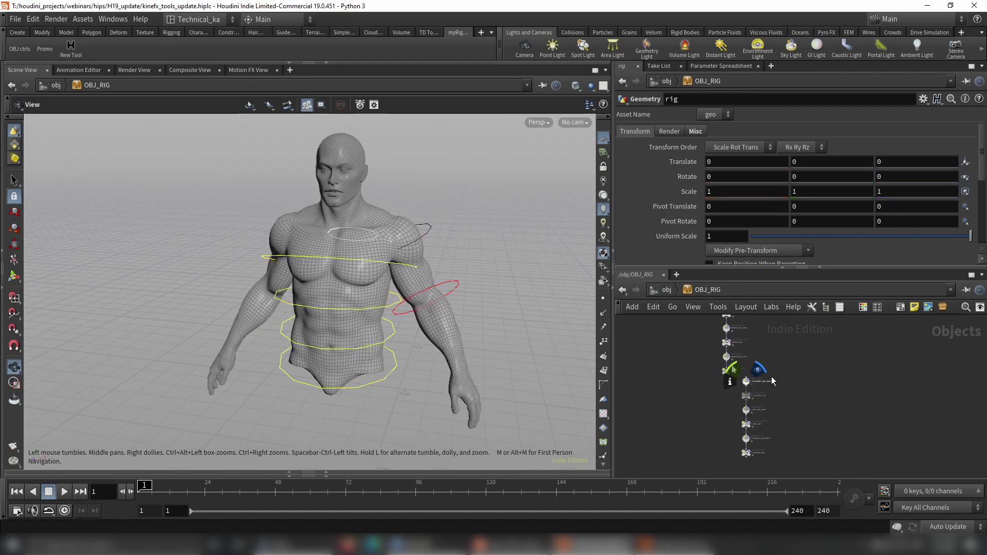
left_click(746, 387)
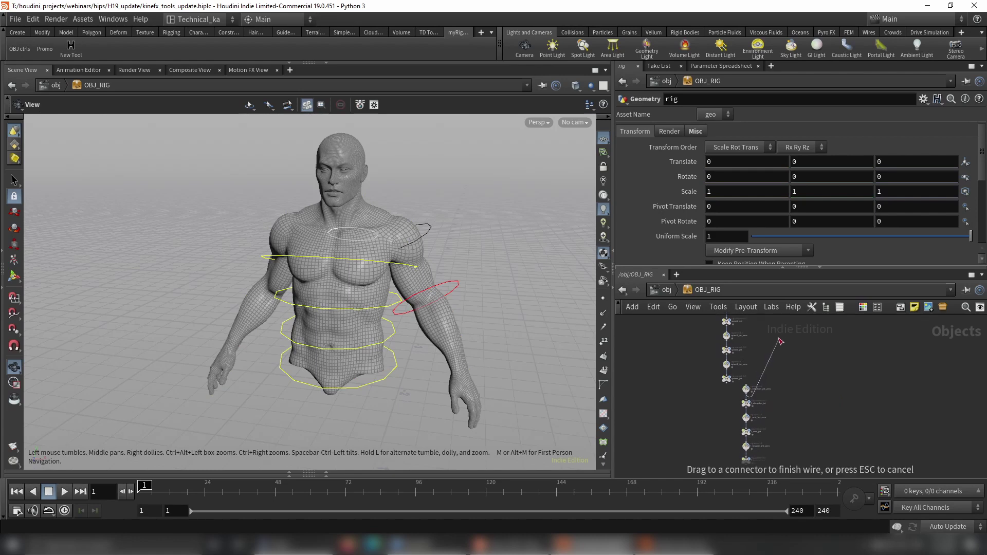
key("Escape")
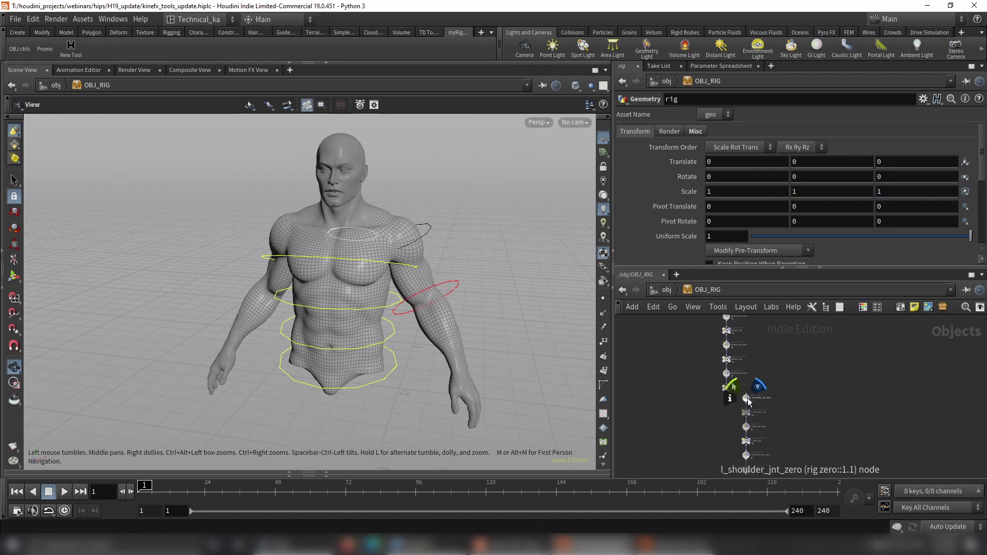
left_click_drag(747, 400, 772, 340, "ctrl")
middle_click_drag(834, 342, 805, 430)
scroll(805, 429, "up", 3)
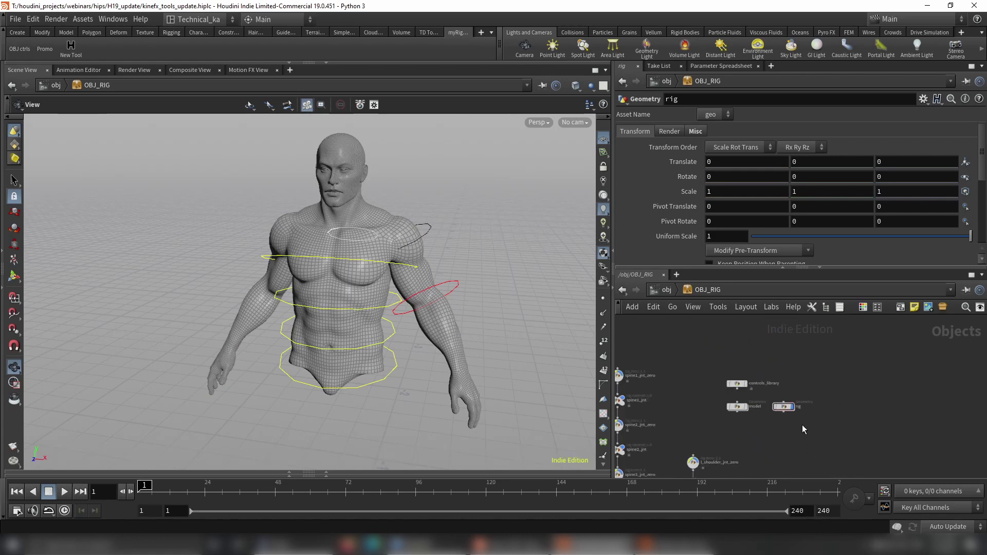
Open the rig geometry network and set the display to polyfill1.
double_click(783, 406)
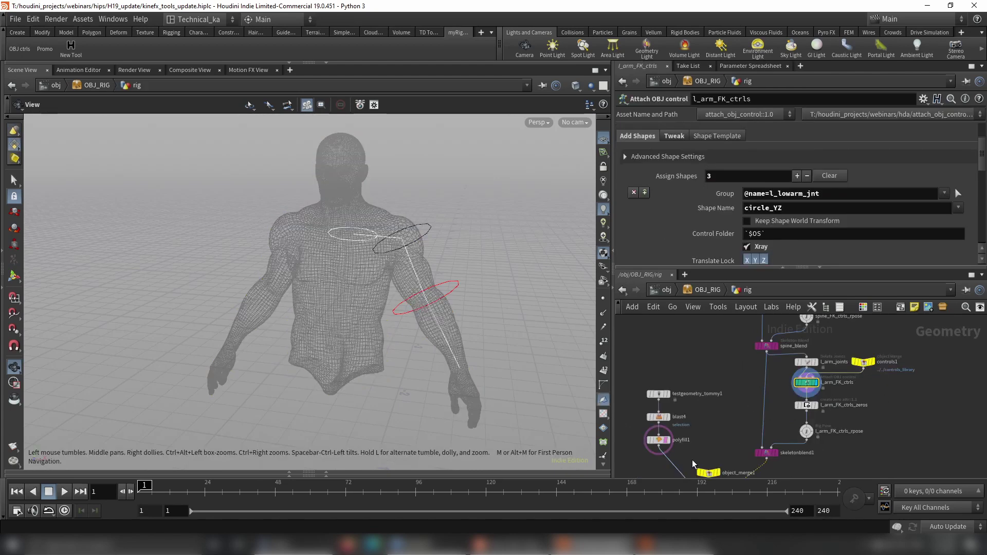
left_click(668, 442)
mouse_move(869, 394)
middle_mouse_down()
mouse_move(862, 461)
mouse_move(848, 413)
middle_mouse_up()
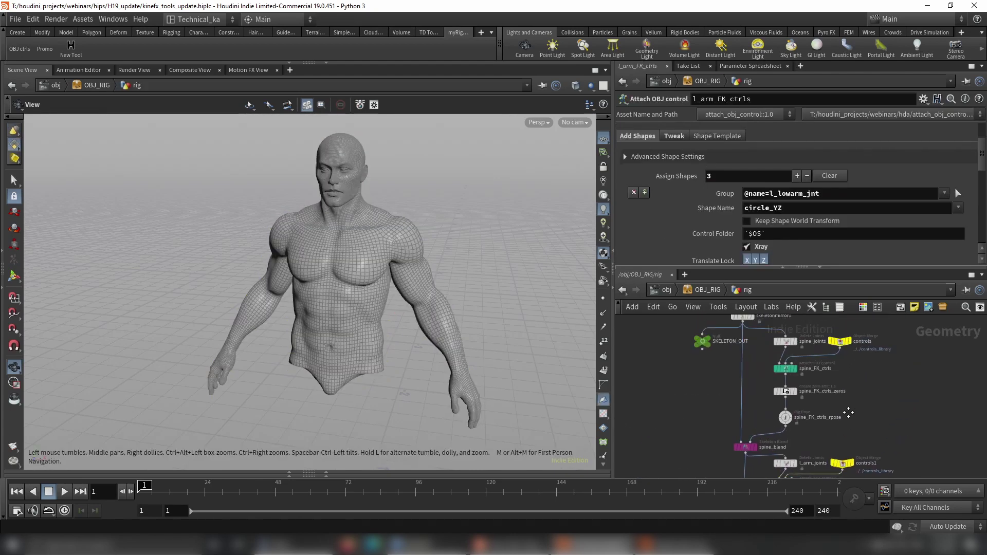
Examine spine_FK_ctrls and its internal network, and review the spine, left arm and output chains in the rig network.
left_click(759, 392)
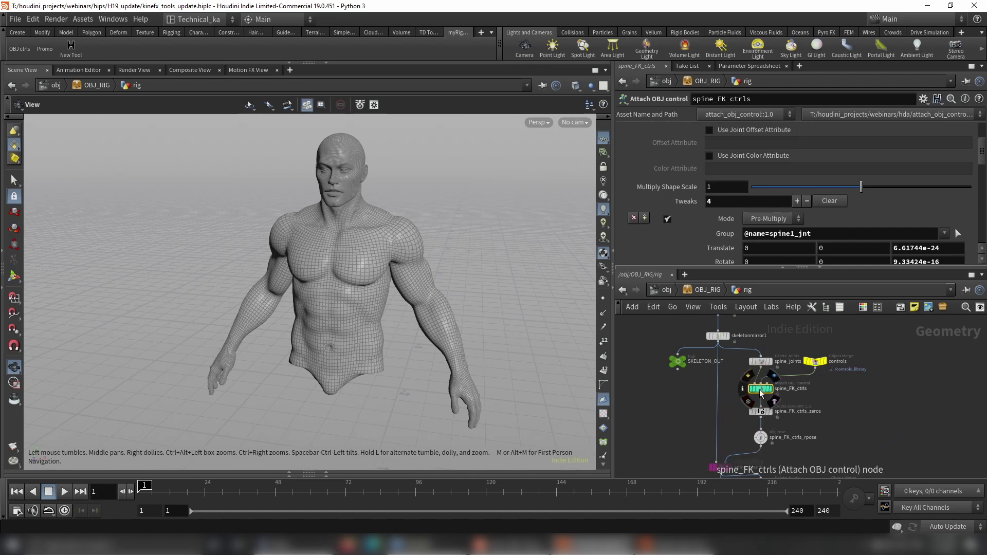
double_click(760, 390)
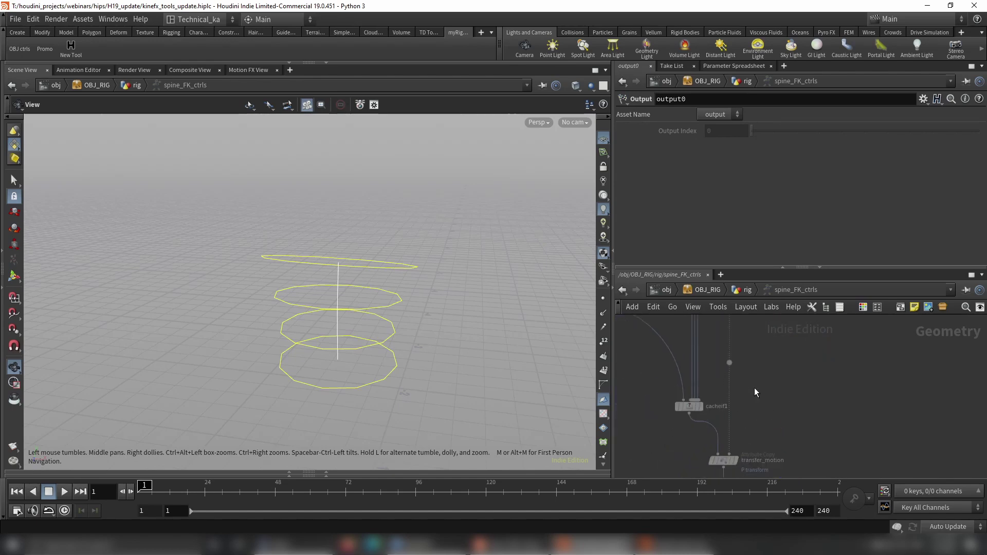
key("u")
middle_click_drag(877, 445, 882, 376)
scroll(854, 388, "up", 2)
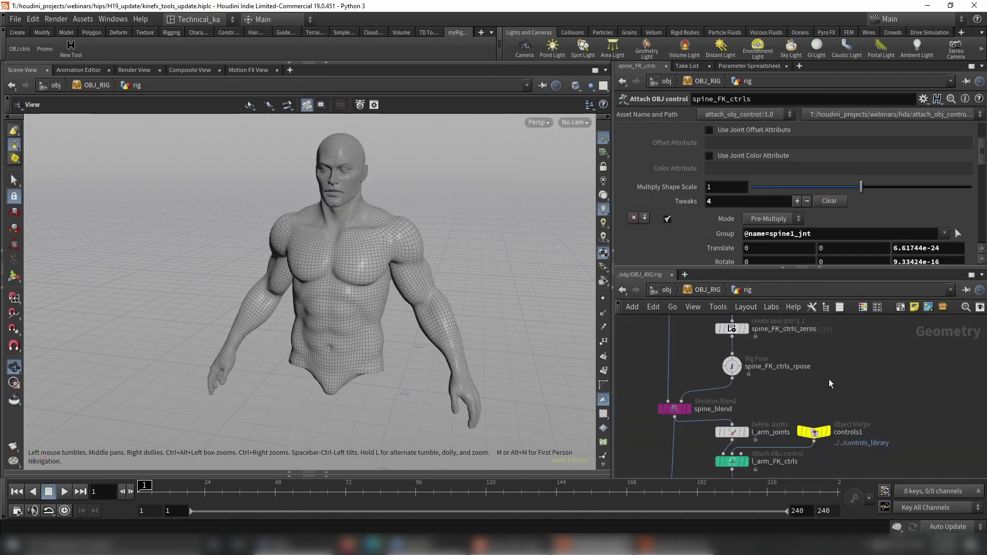
middle_click_drag(810, 368, 808, 429)
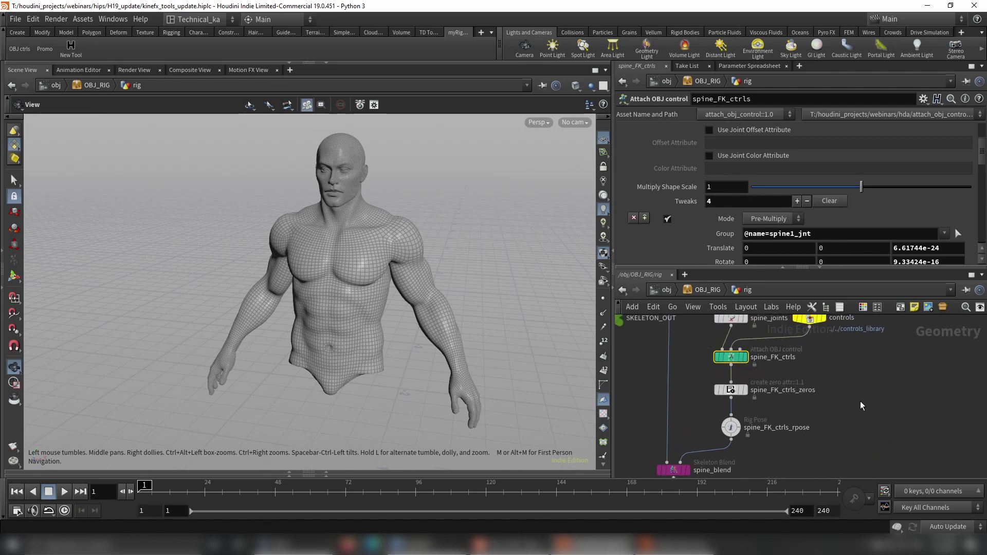
middle_click_drag(834, 385, 842, 368)
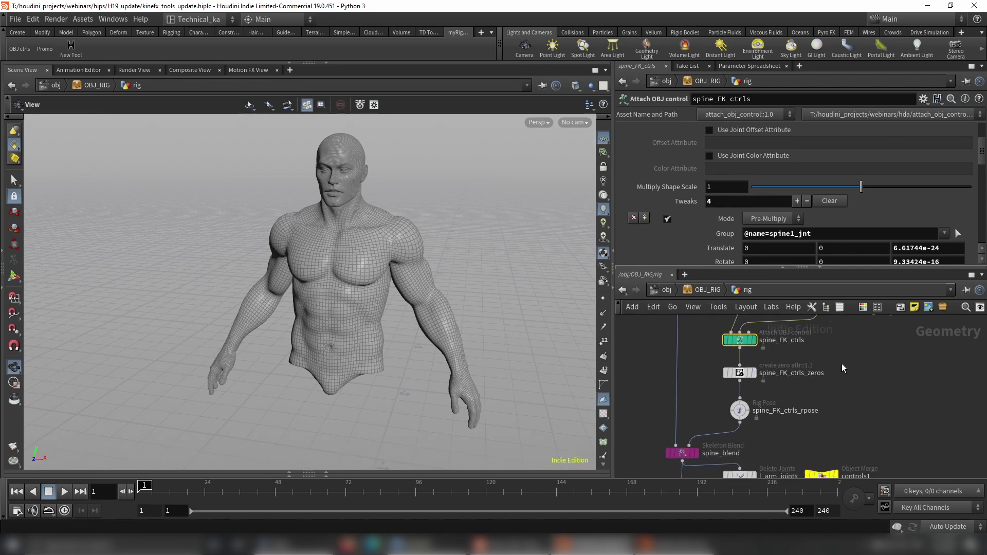
middle_click_drag(859, 415, 857, 373)
scroll(858, 376, "down", 3)
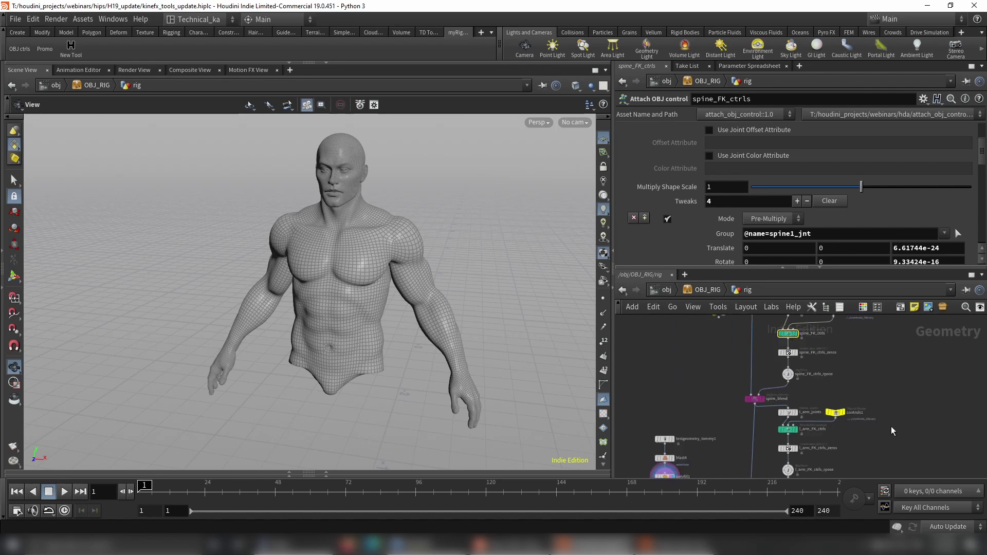
middle_click_drag(891, 445, 890, 382)
middle_click_drag(845, 449, 849, 344)
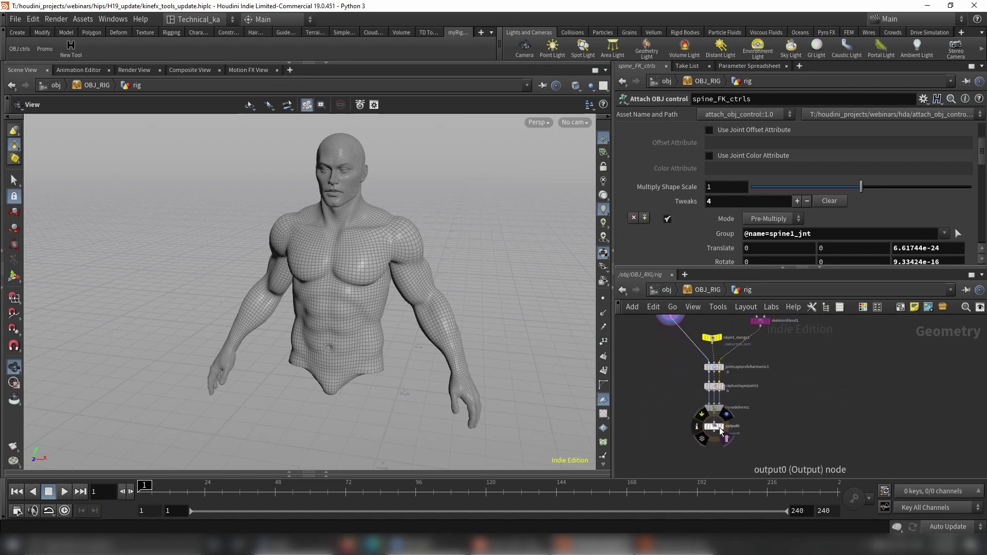
Review the generated control columns in OBJ_RIG, check the asset's parameters at the obj level, and return inside OBJ_RIG.
key("u")
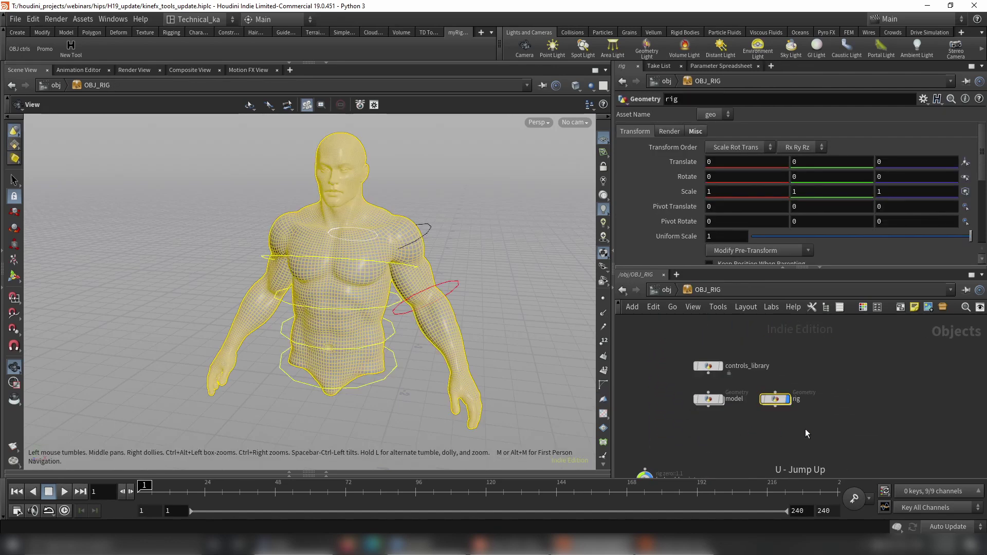
left_click_drag(741, 422, 802, 366)
scroll(803, 373, "down", 3)
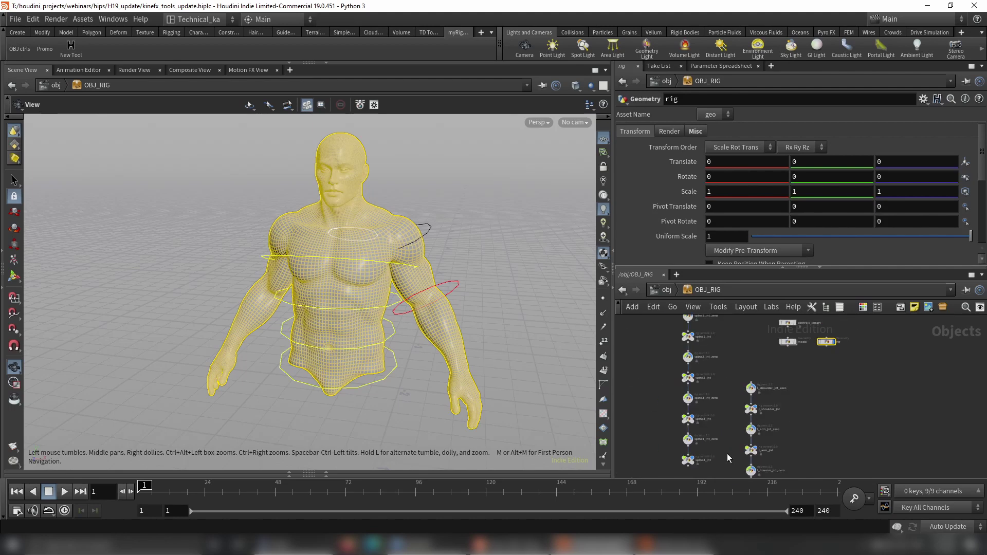
key("u")
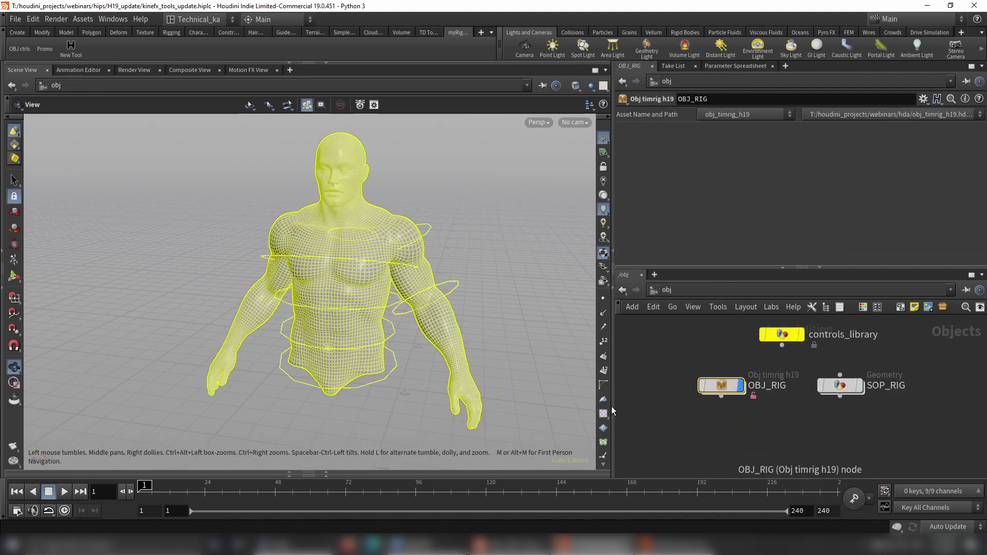
double_click(722, 385)
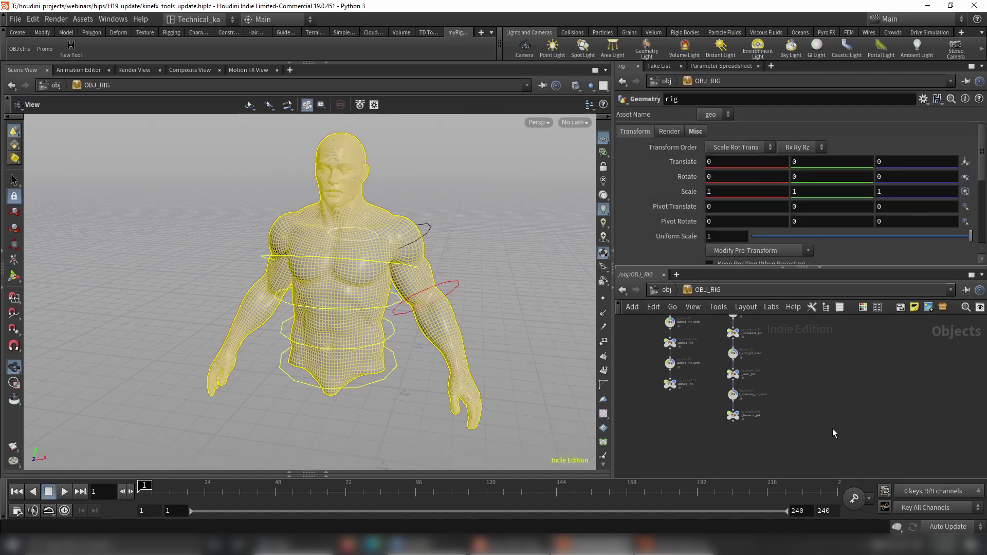
Select all the spine and left arm joint control nodes, excluding the zeros, and run the Promo tool on them.
left_click_drag(760, 439, 720, 415)
left_click(669, 385, "shift")
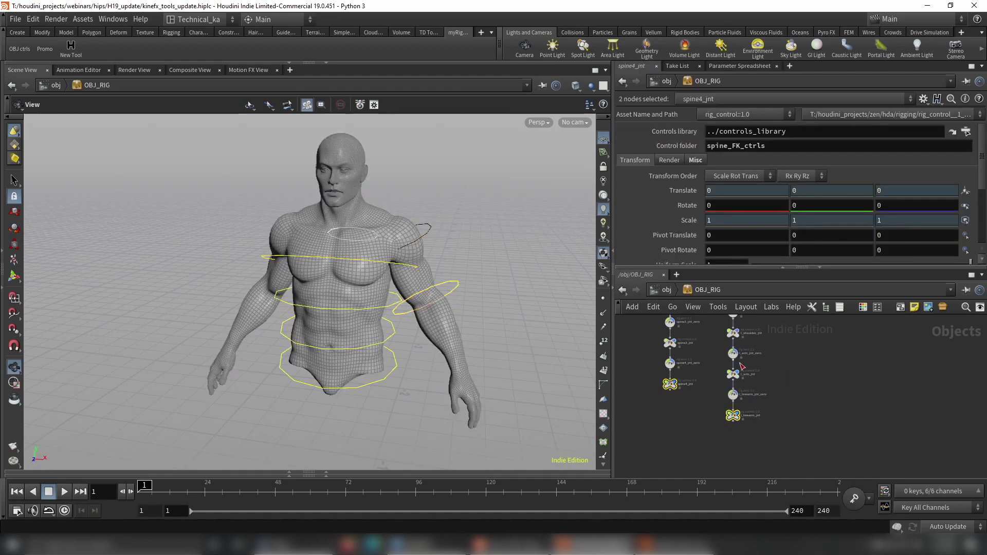
left_click(734, 374, "shift")
left_click(670, 343, "shift")
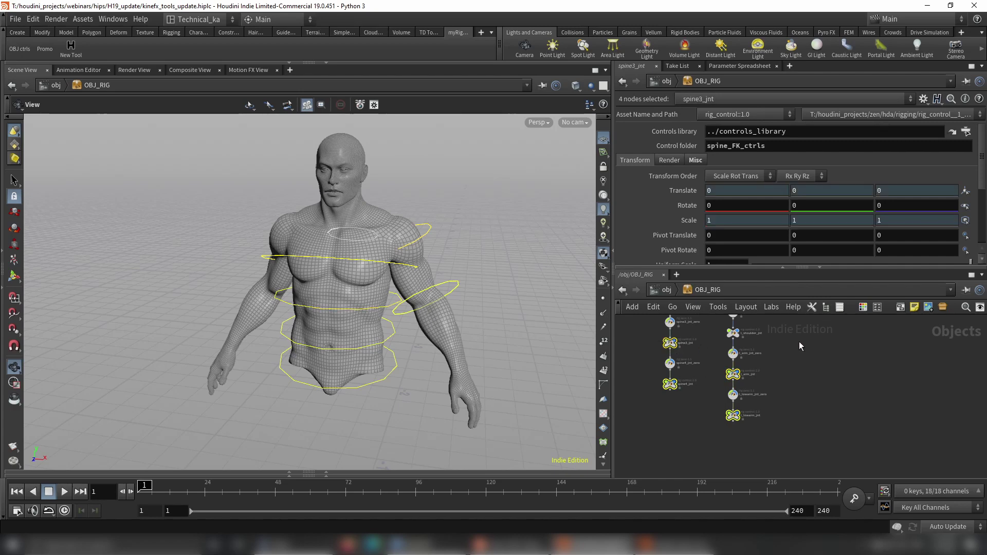
middle_click_drag(797, 357, 783, 435)
left_click_drag(727, 411, 726, 412, "shift")
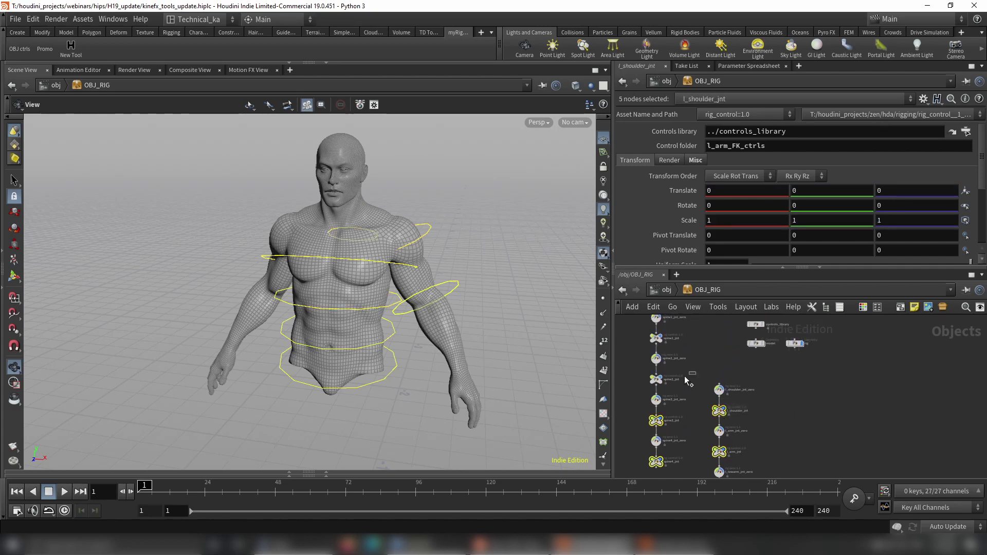
left_click(656, 379, "shift")
middle_click_drag(704, 343, 708, 379)
left_click_drag(656, 381, 657, 381, "shift")
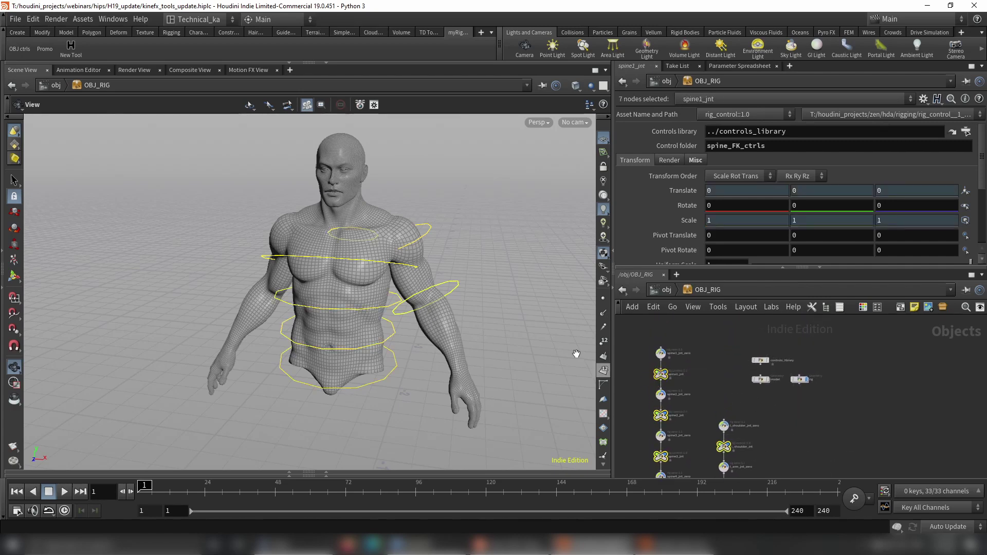
left_click(41, 54)
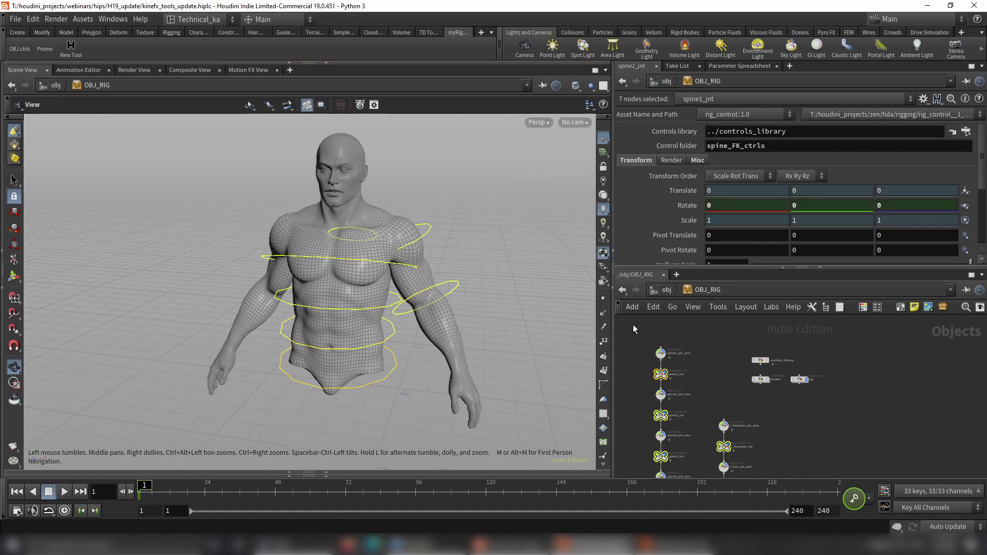
At the obj level, save the OBJ_RIG node type and match the asset to its current definition.
key("u")
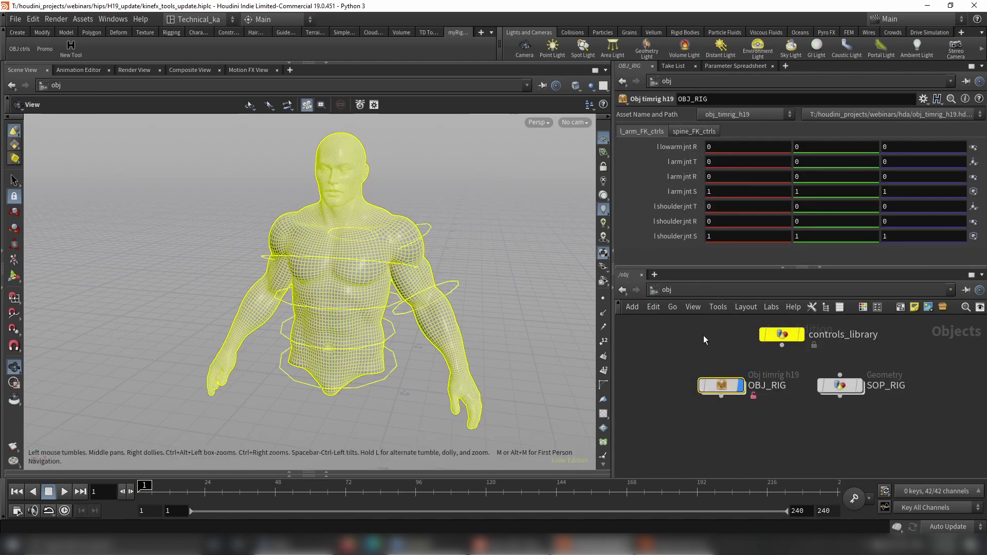
right_click(717, 389)
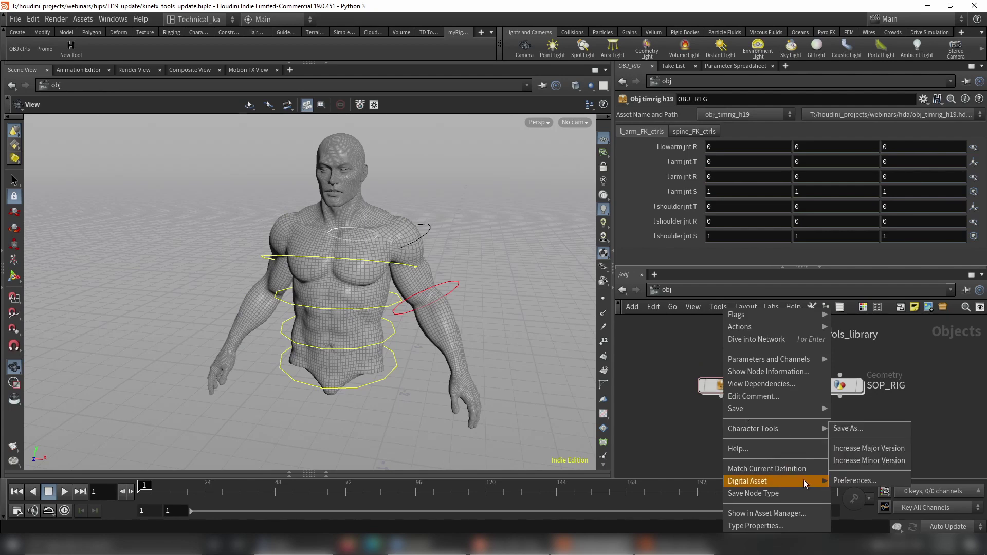
left_click(770, 494)
right_click(720, 388)
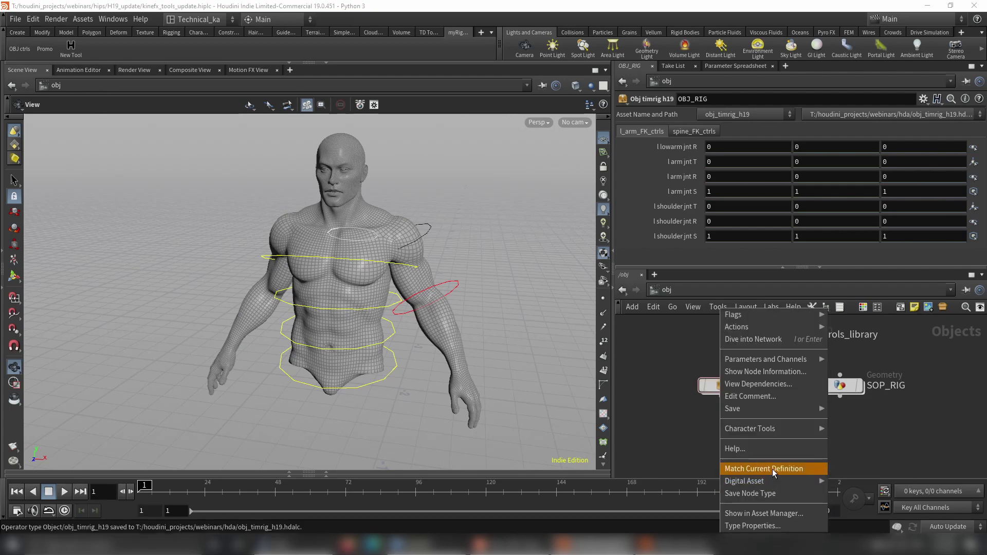
left_click(771, 468)
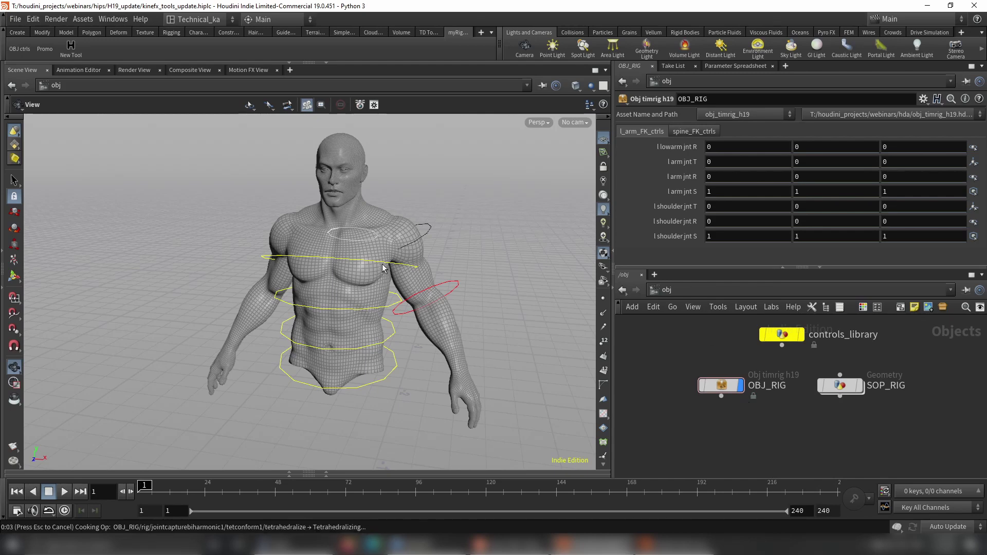
Select the spine and left arm control shapes in the viewport and rotate them together to test the rig.
key("s")
left_click(293, 295)
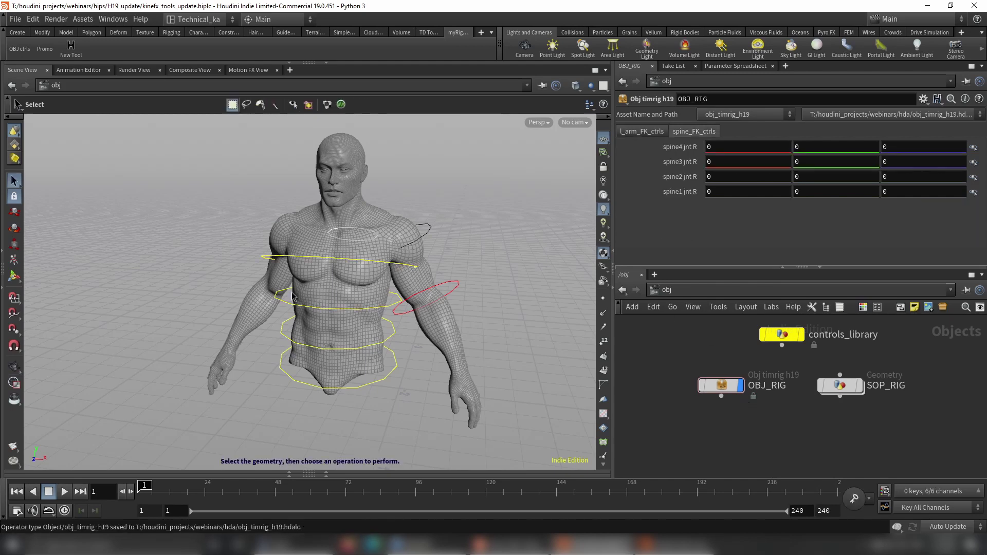
left_click_drag(217, 231, 427, 329)
key("r")
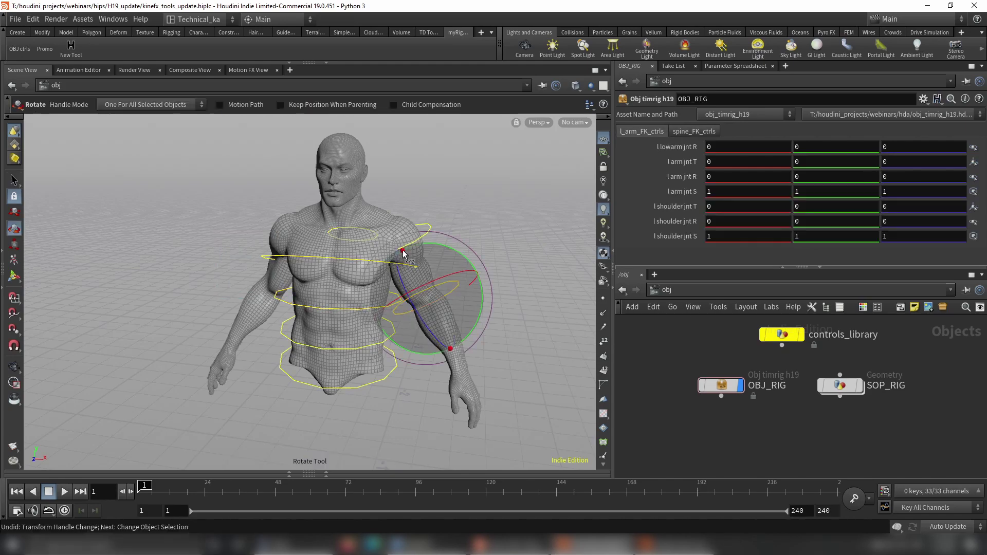
left_click_drag(431, 266, 432, 251)
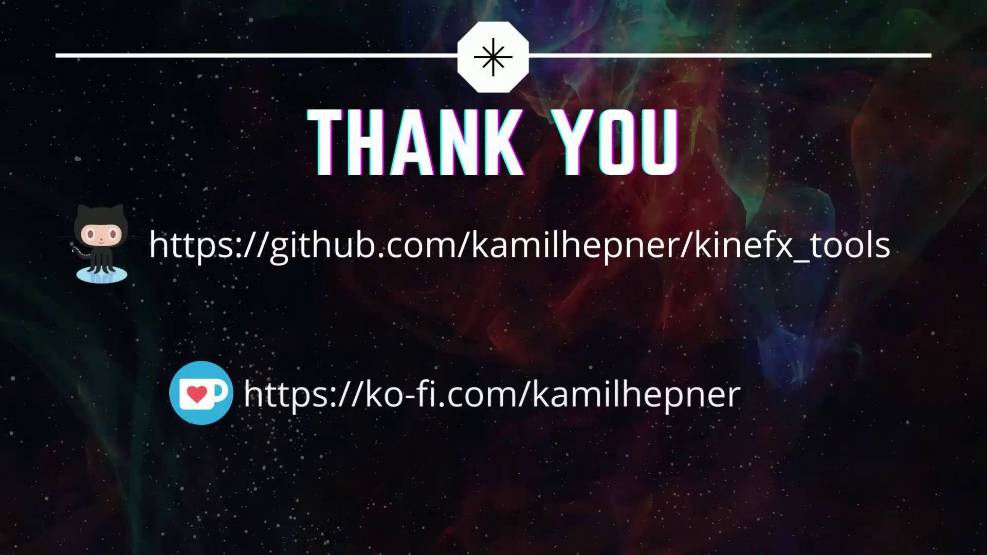